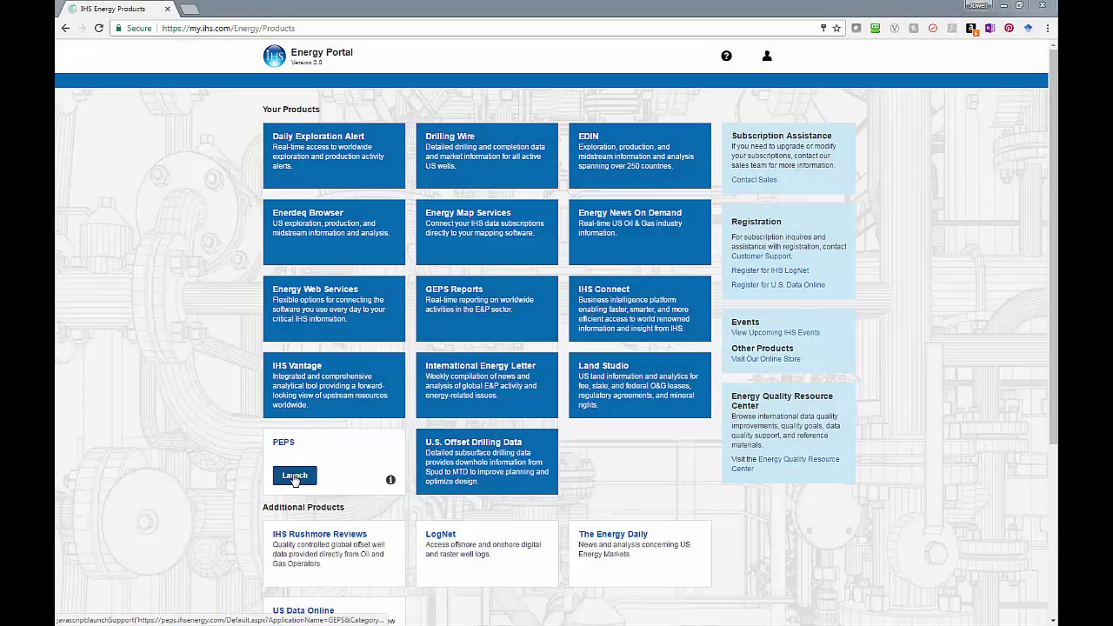
# Step: Launch PEPS from the IHS Energy Portal into a new browser tab
pyautogui.click(294, 474)
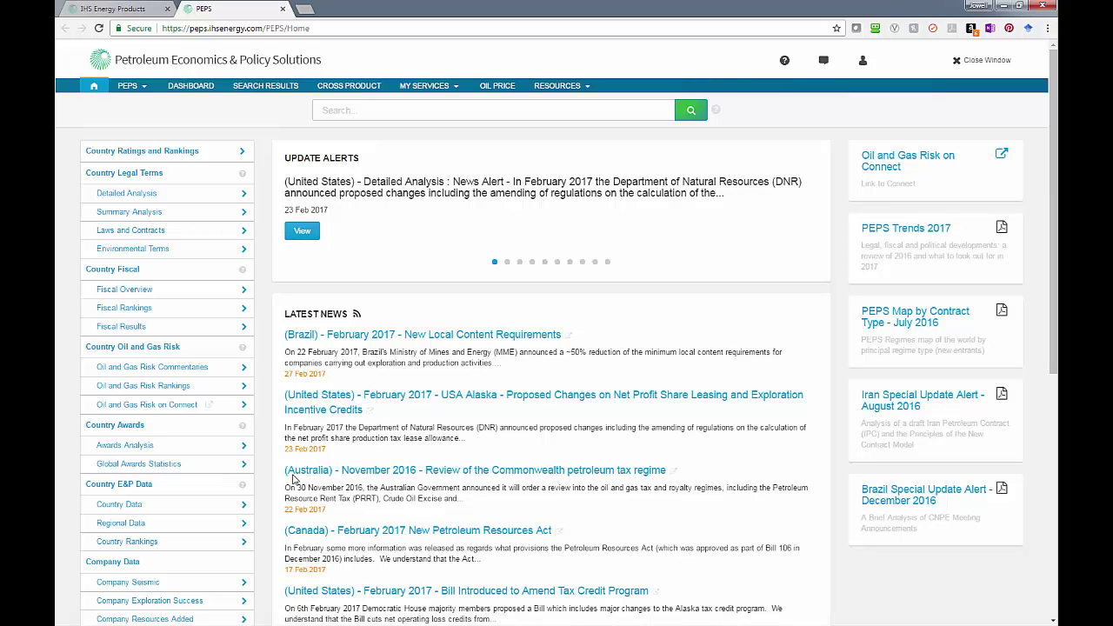
# Step: Filter the 2017 1Q country ratings and rankings to Argentina, Brazil, Mexico and Iran
pyautogui.click(166, 153)
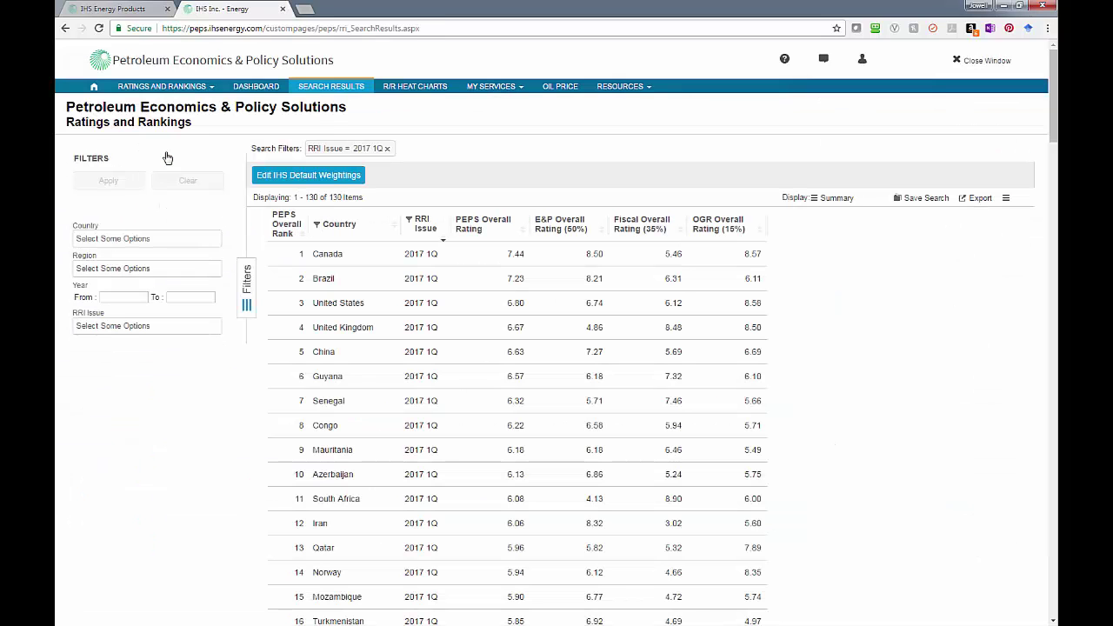
pyautogui.click(125, 240)
pyautogui.write('arg')
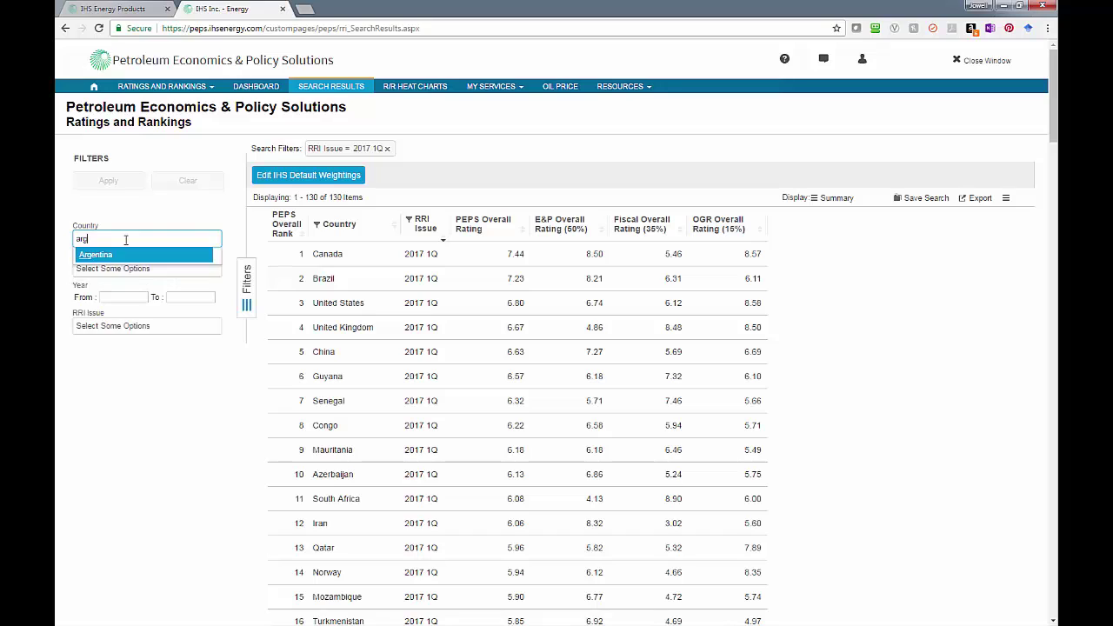
pyautogui.press('Return')
pyautogui.write('braz')
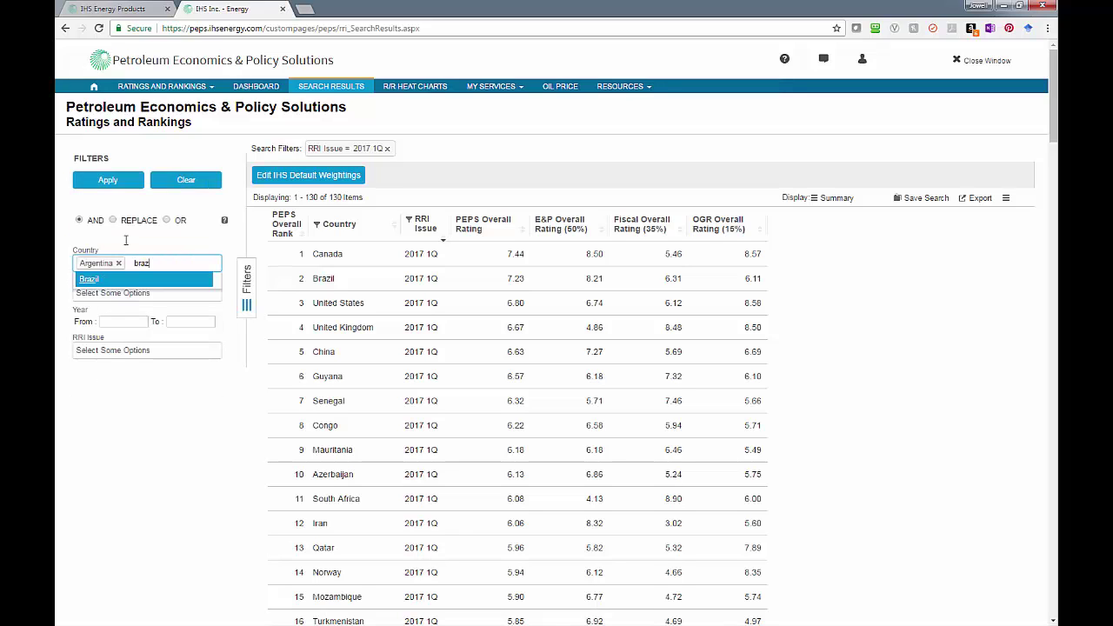
pyautogui.press('Return')
pyautogui.write('mexi')
pyautogui.press('Return')
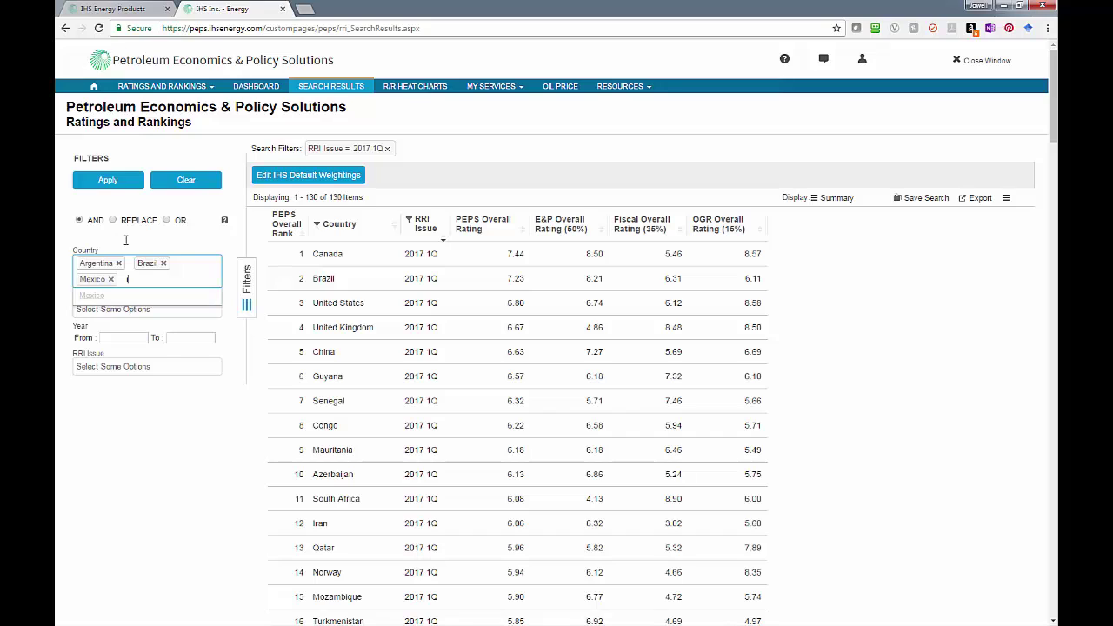
pyautogui.write('iran')
pyautogui.press('Return')
pyautogui.click(105, 180)
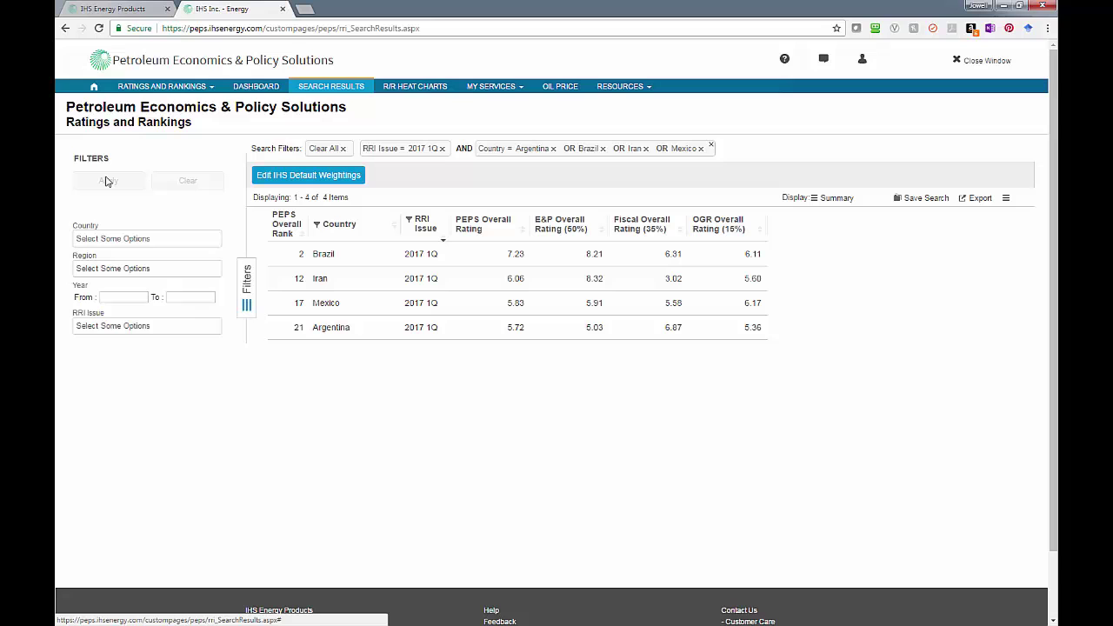
# Step: Review the fiscal overview for the four chosen countries
pyautogui.click(95, 88)
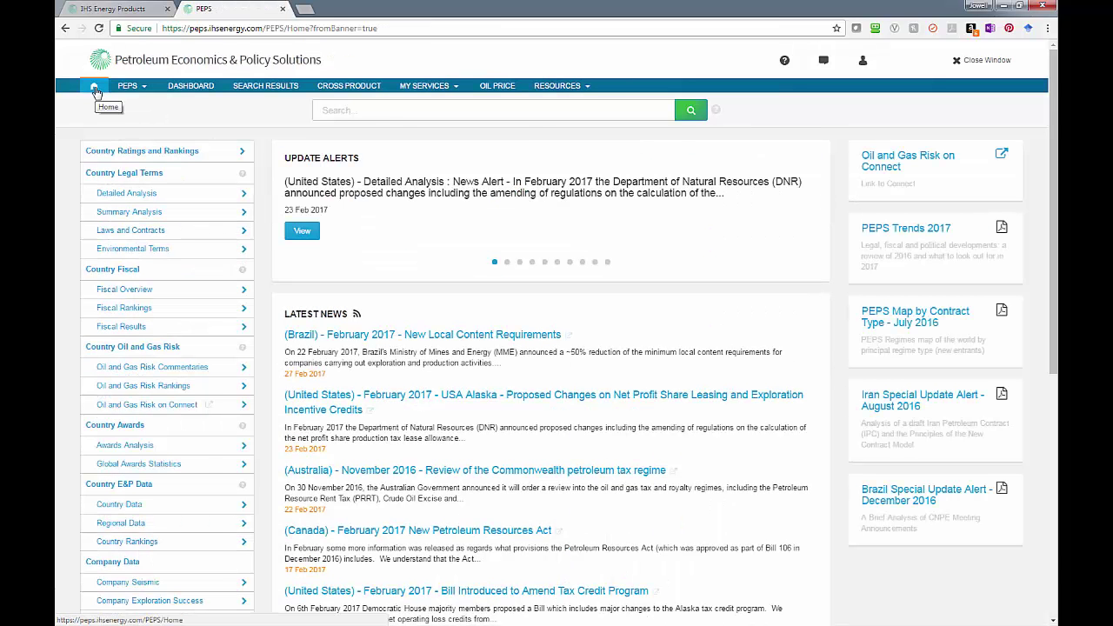
pyautogui.click(132, 292)
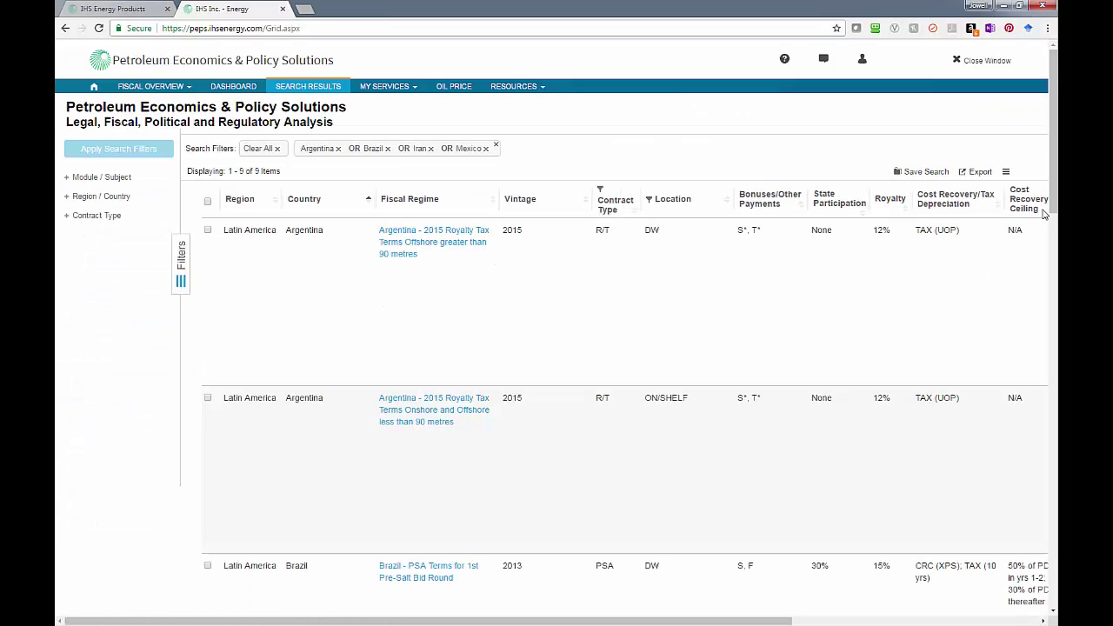
pyautogui.moveTo(1044, 214); pyautogui.dragTo(1048, 168)
# Step: Chart the four countries' fiscal rankings by Investor IRR
pyautogui.click(93, 89)
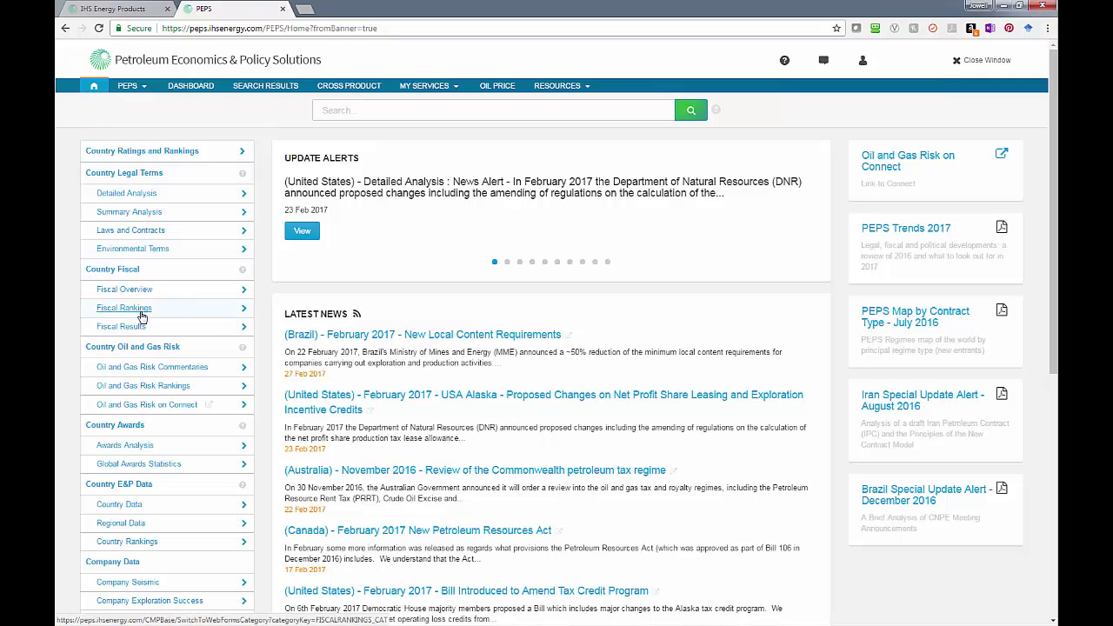
pyautogui.click(137, 312)
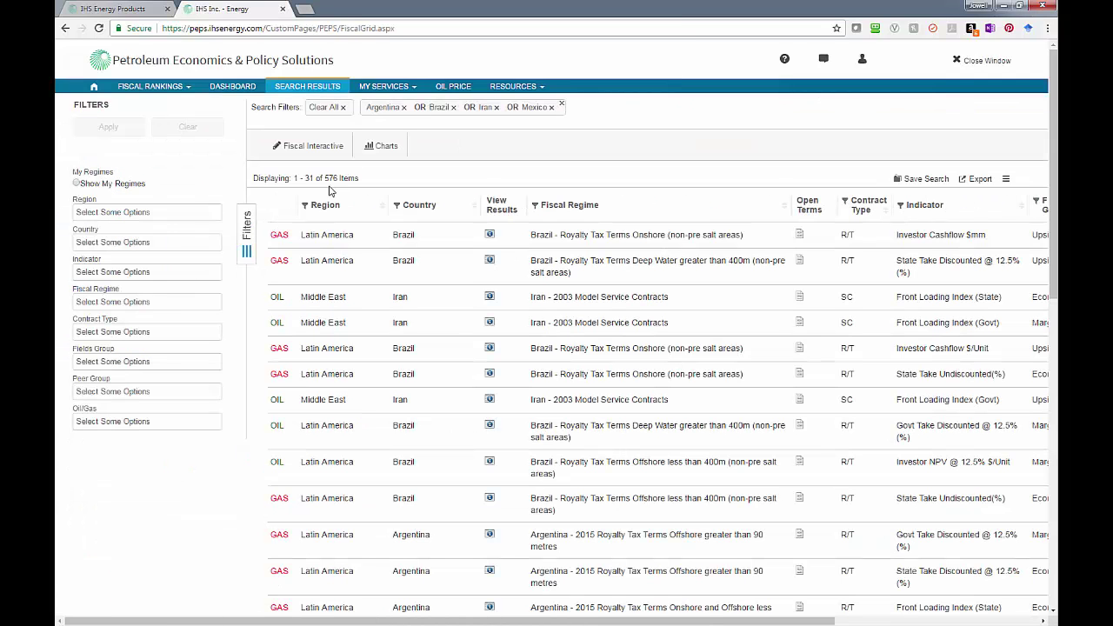
pyautogui.click(387, 148)
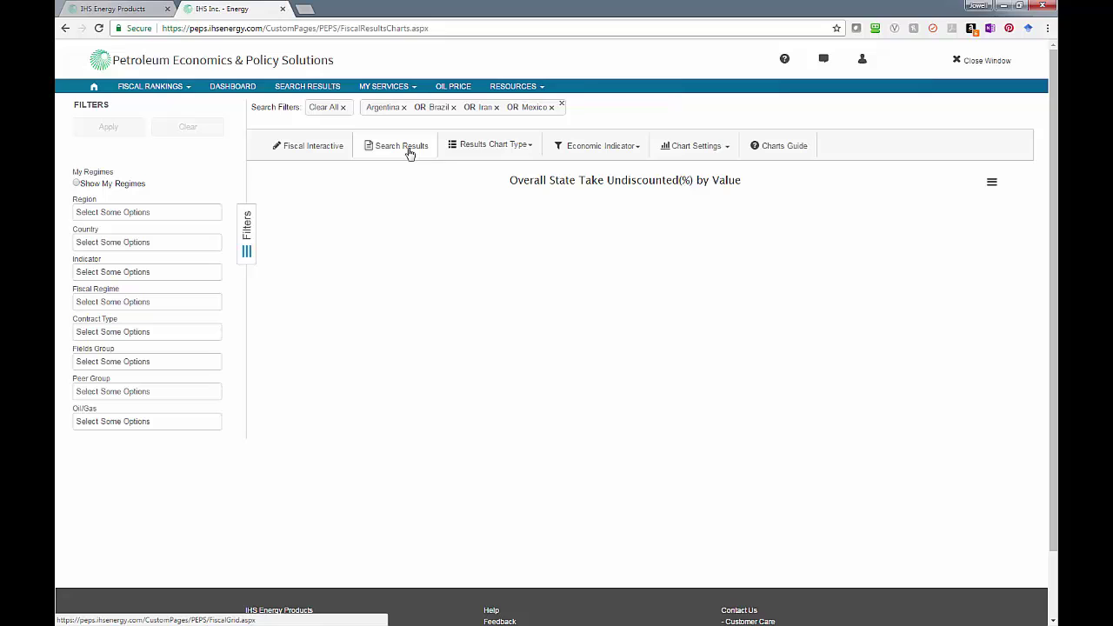
pyautogui.click(617, 152)
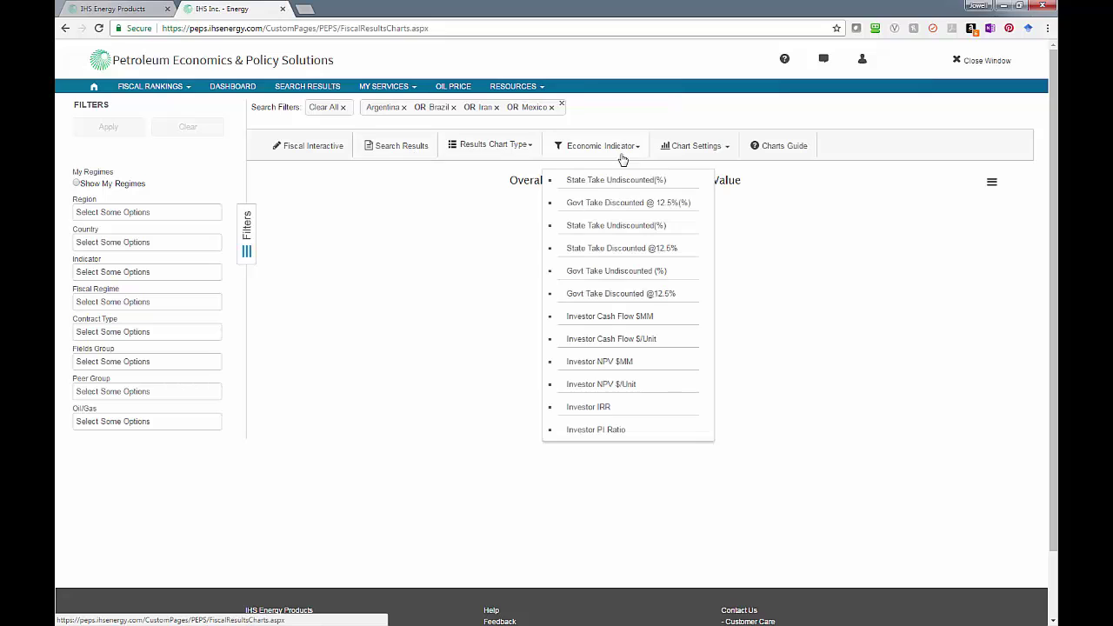
pyautogui.click(587, 409)
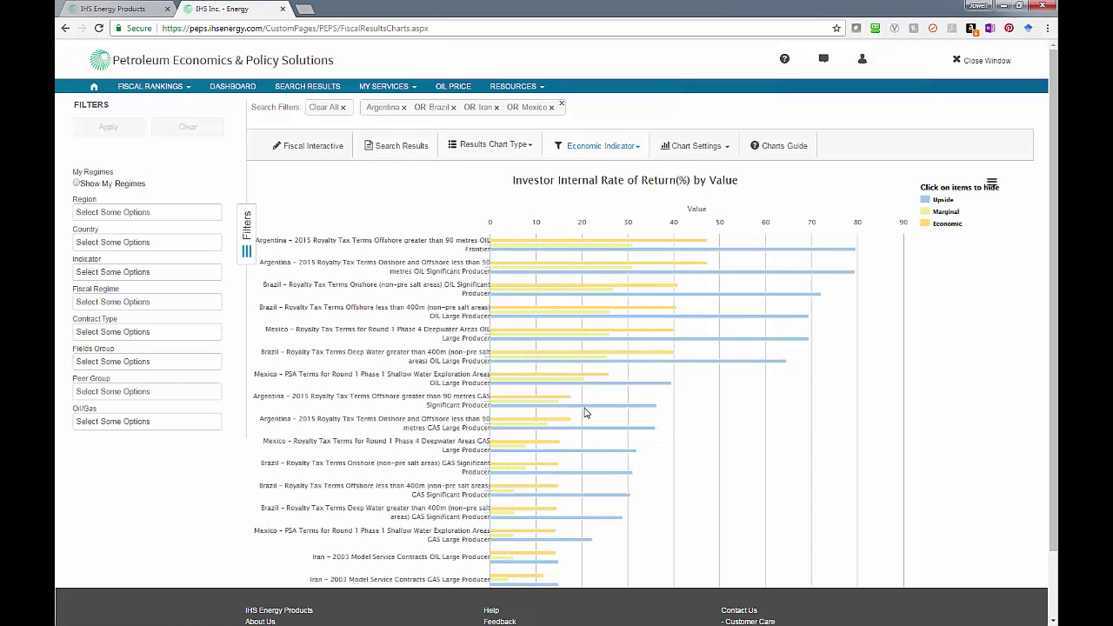
# Step: Open country data for the four countries and add 2014 to the year filter
pyautogui.click(94, 90)
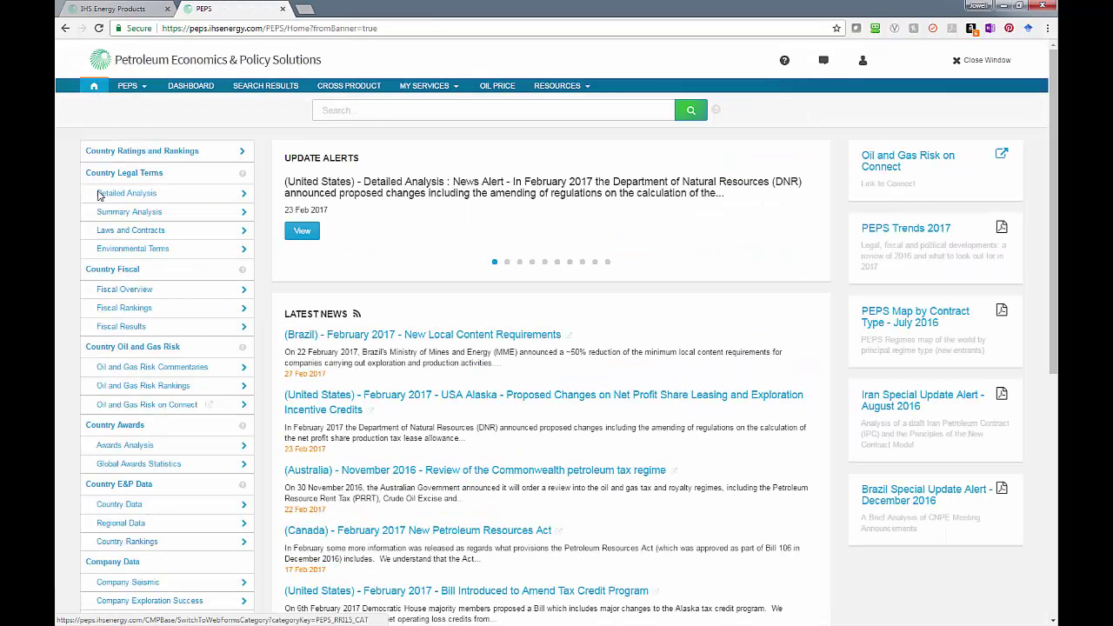
pyautogui.click(121, 505)
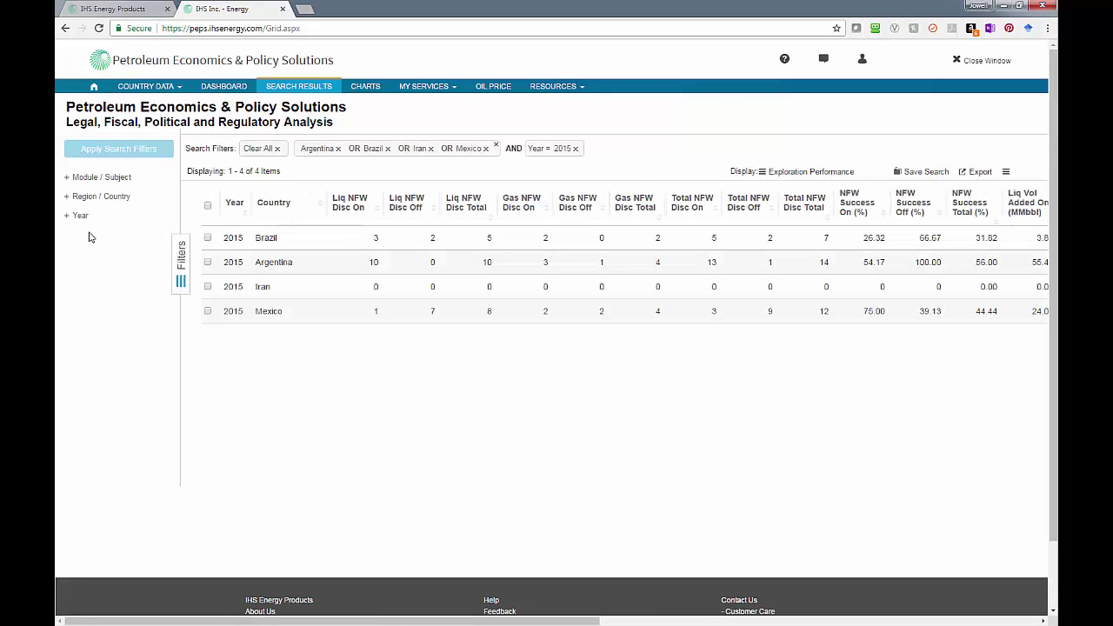
pyautogui.click(80, 216)
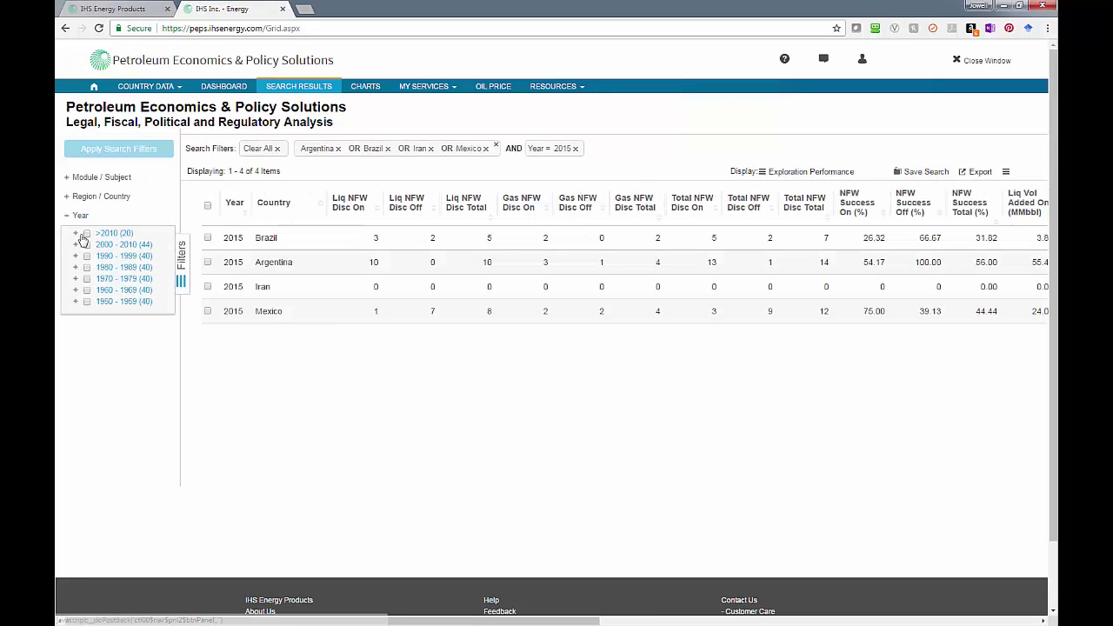
pyautogui.click(75, 233)
pyautogui.click(97, 244)
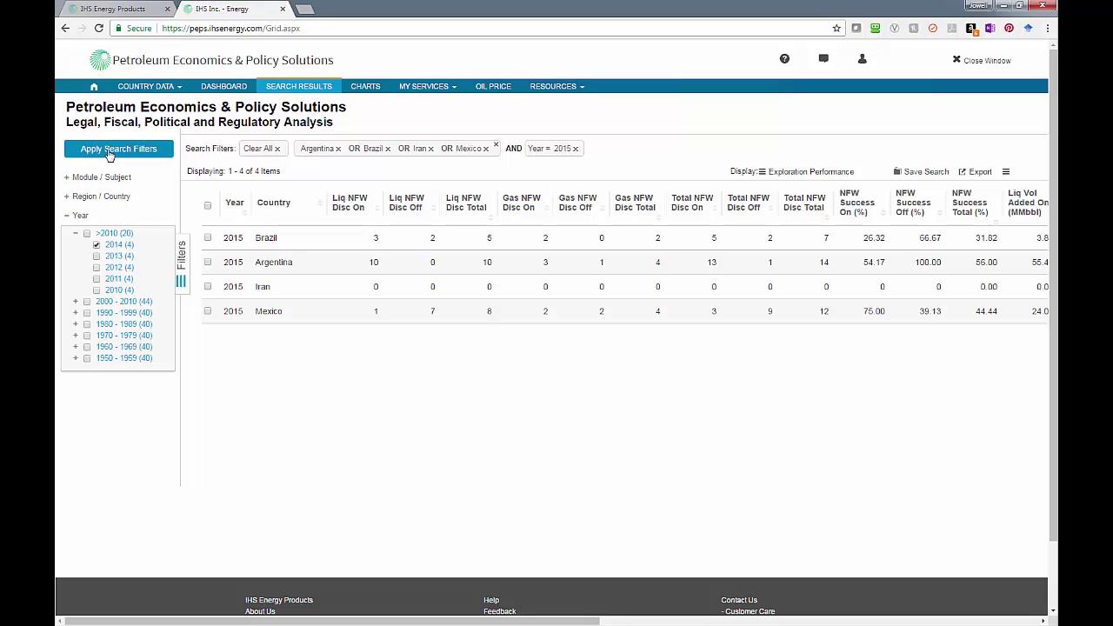
pyautogui.click(110, 151)
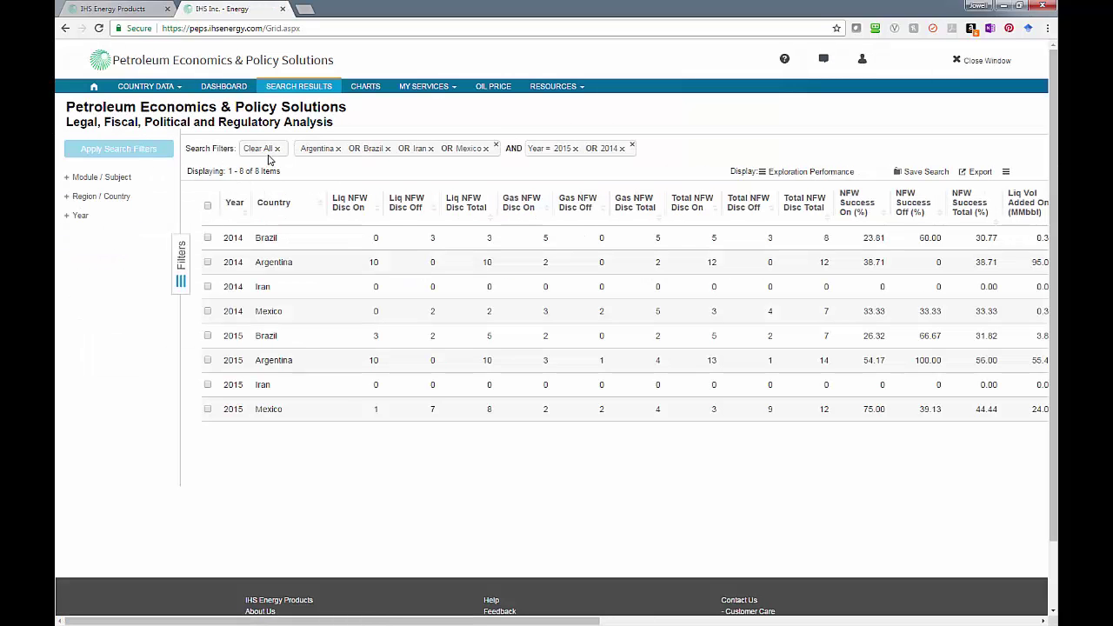
# Step: Sort by country, view the Exploration Activity table, then return to the PEPS home page
pyautogui.click(276, 204)
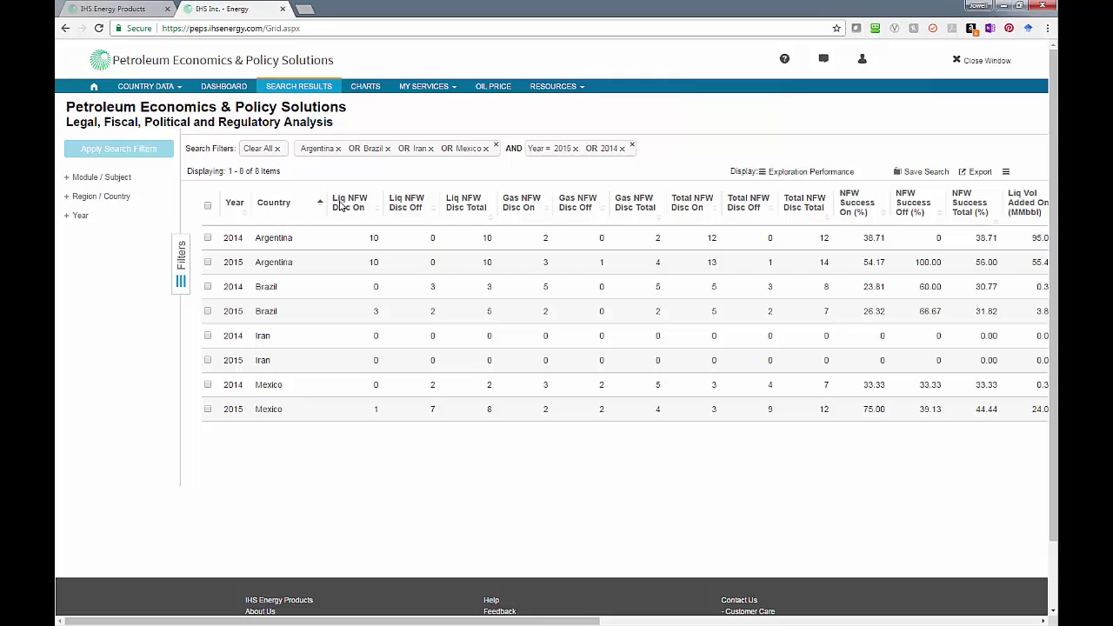
pyautogui.click(759, 172)
pyautogui.click(774, 202)
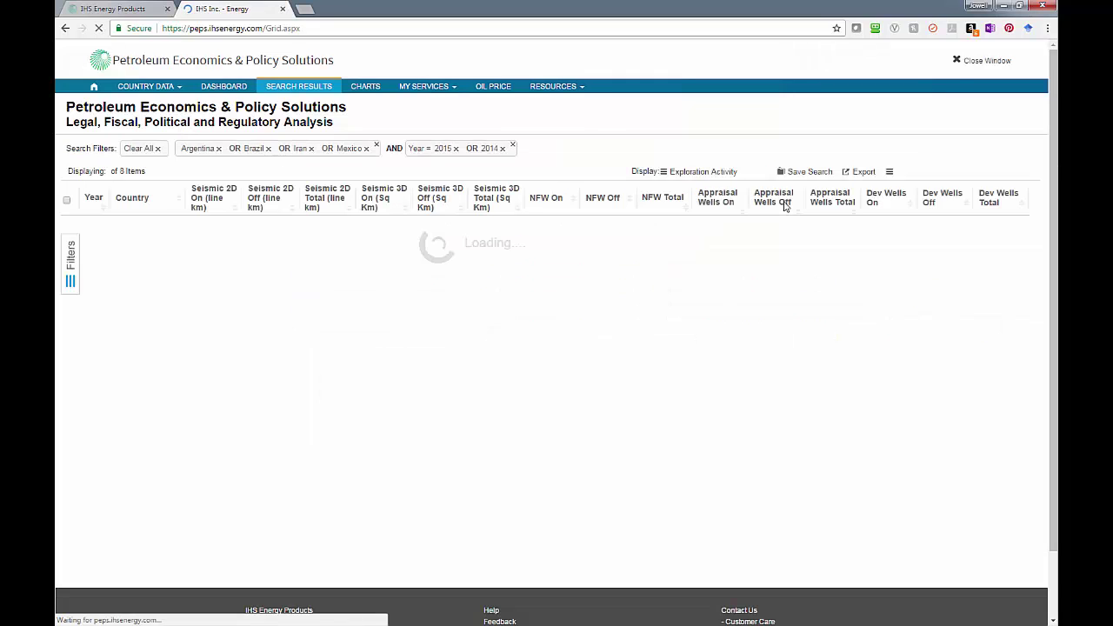
pyautogui.click(285, 197)
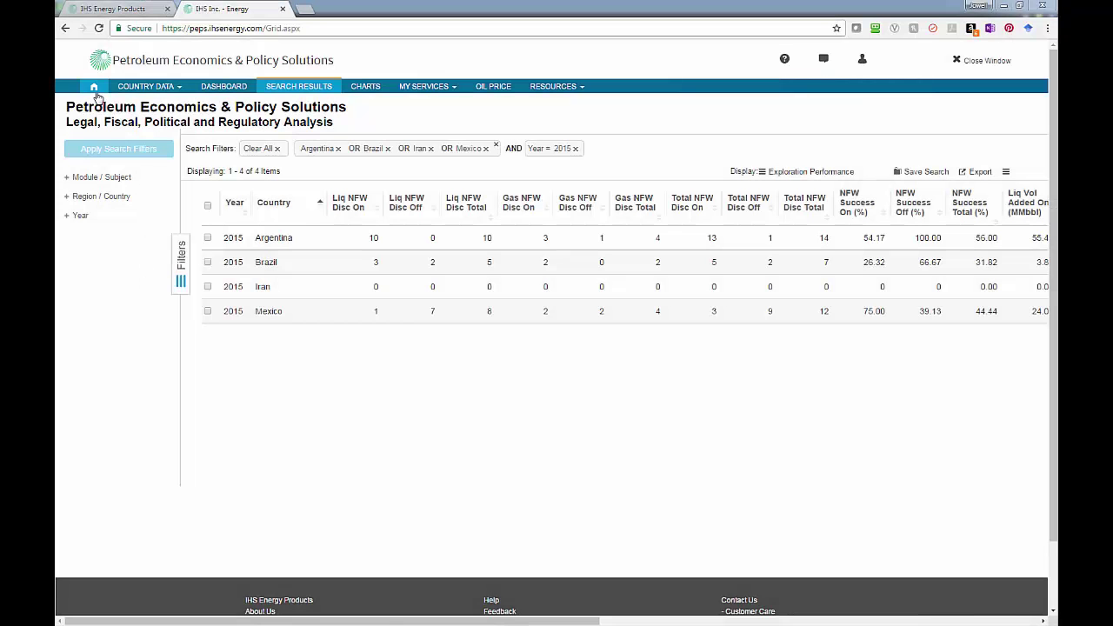
pyautogui.click(95, 92)
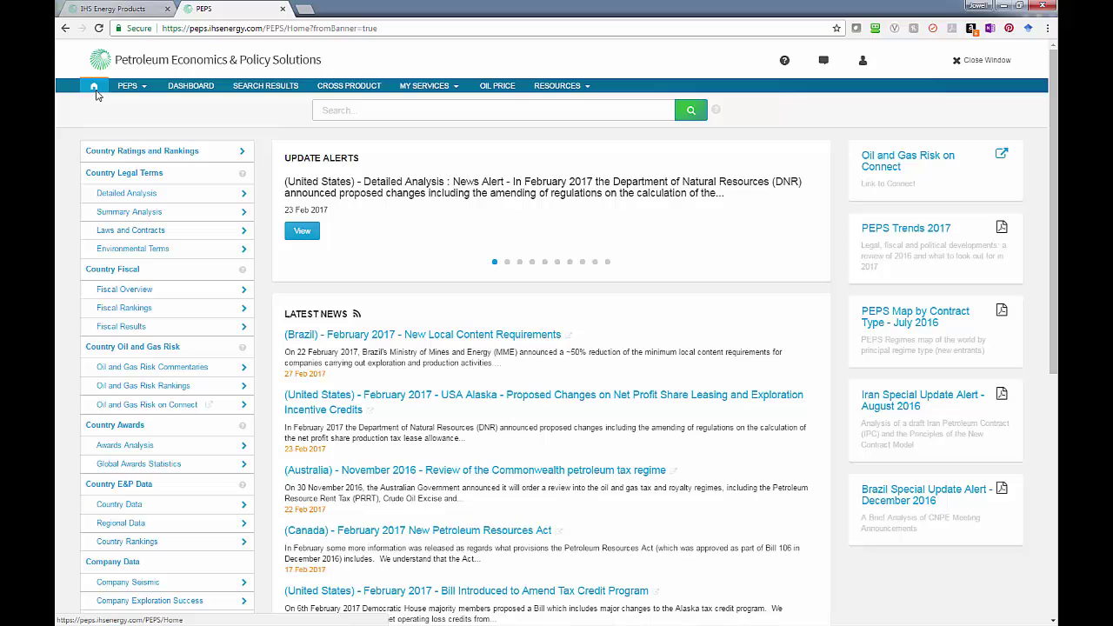
# Step: Filter the Connect risk research to Brazil profiles and open the Brazil: Oil & Gas Risk Commentary
pyautogui.click(155, 405)
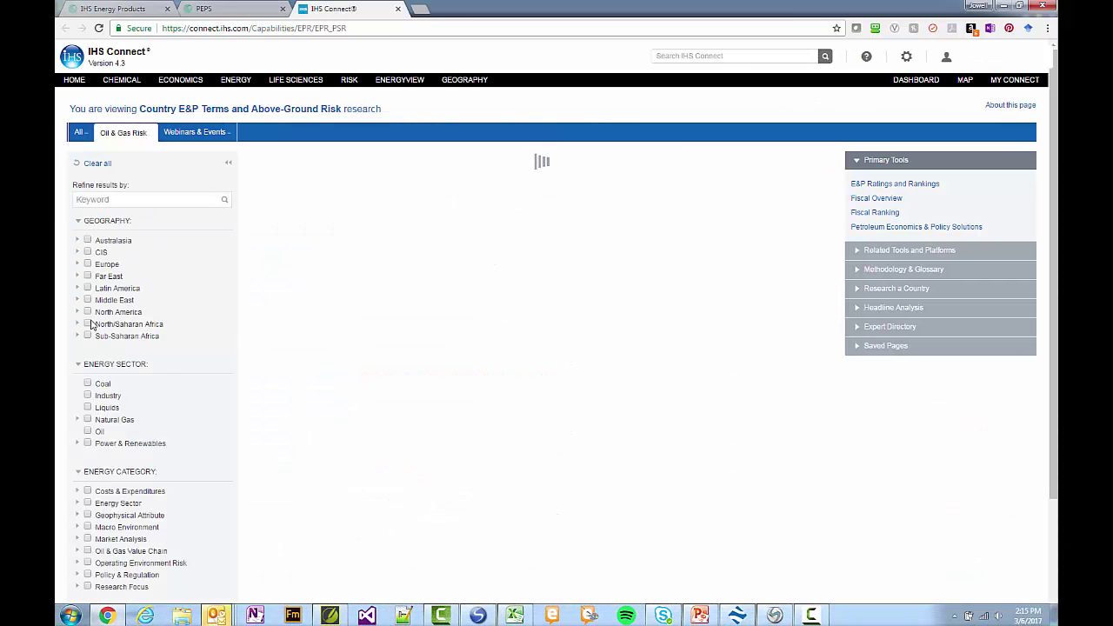
pyautogui.click(78, 289)
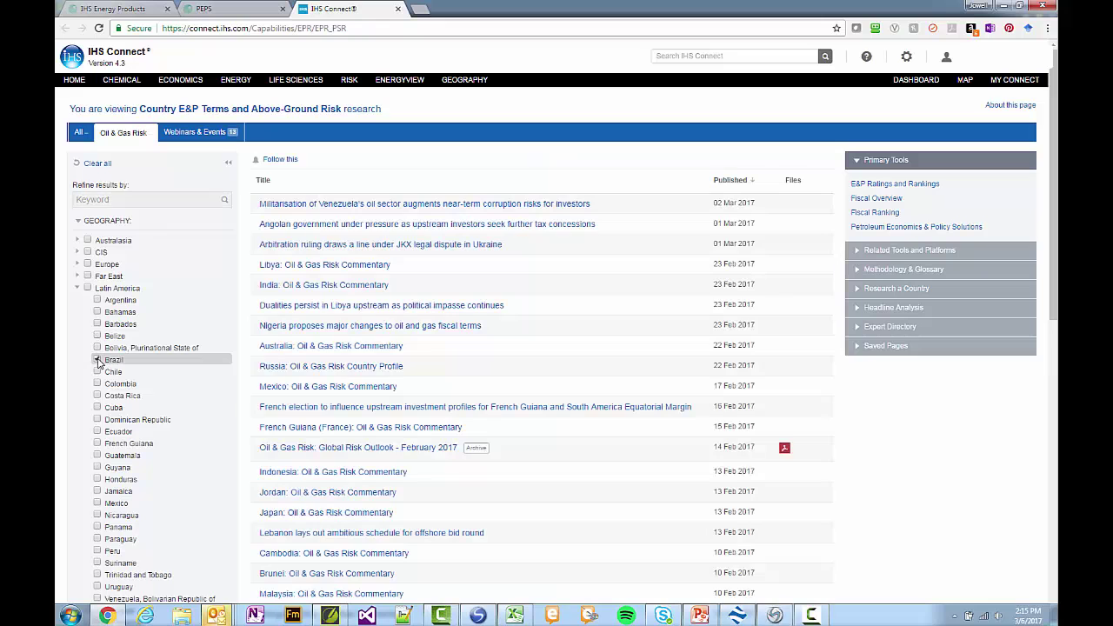
pyautogui.click(97, 360)
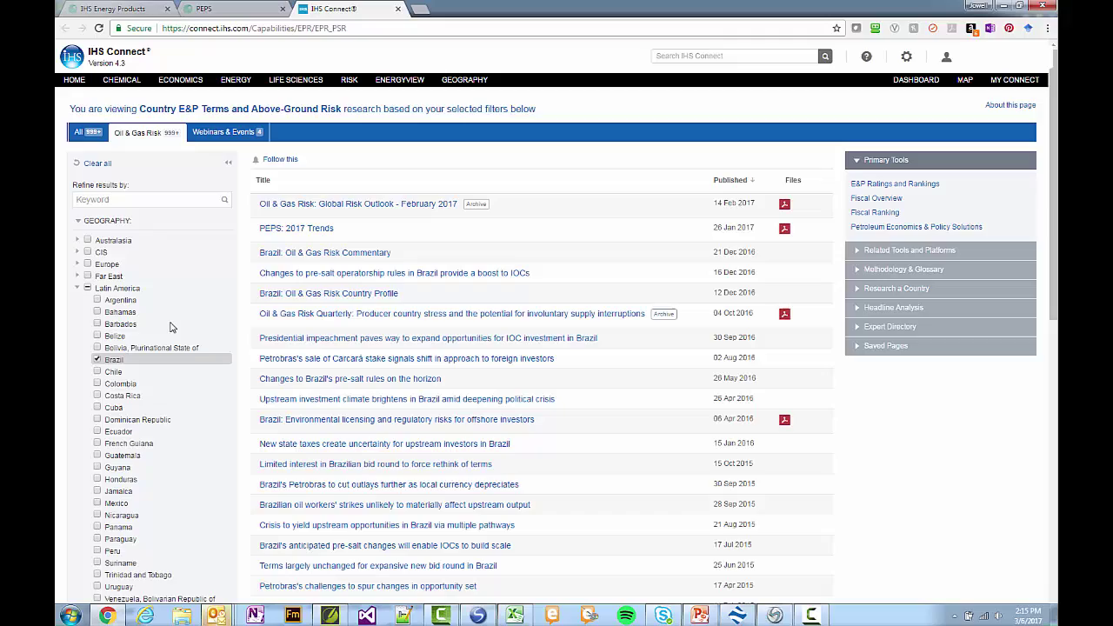
pyautogui.scroll(-2, 195, 336)
pyautogui.scroll(-3, 195, 335)
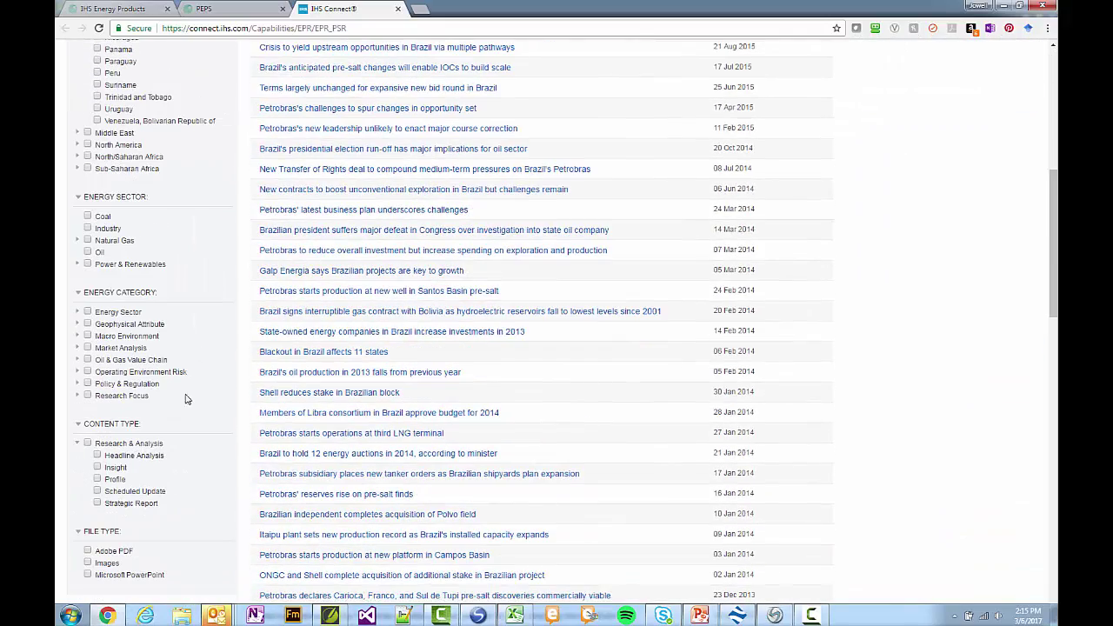
pyautogui.click(98, 479)
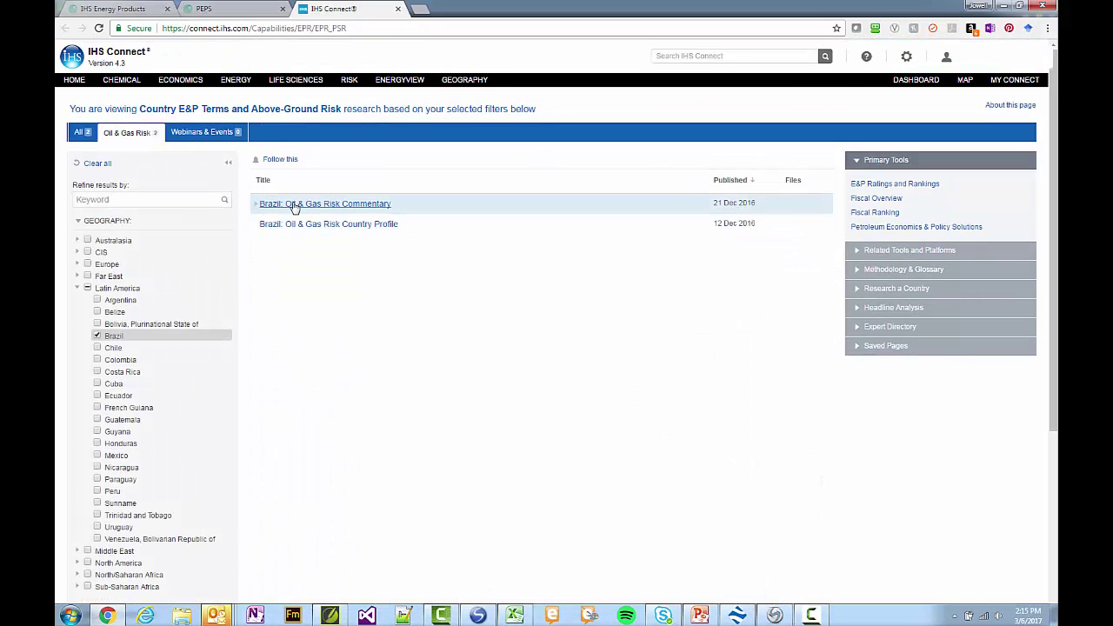
pyautogui.click(295, 205)
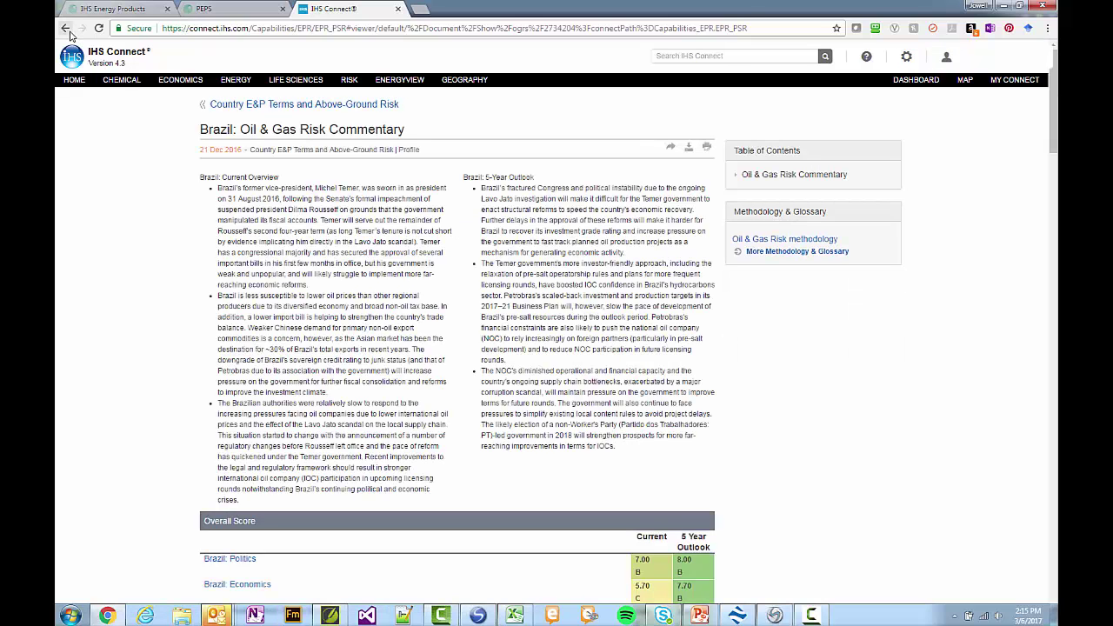
# Step: Back in the results, swap the Profile filter for Headline Analysis and Insight content
pyautogui.click(70, 32)
pyautogui.scroll(-2, 258, 249)
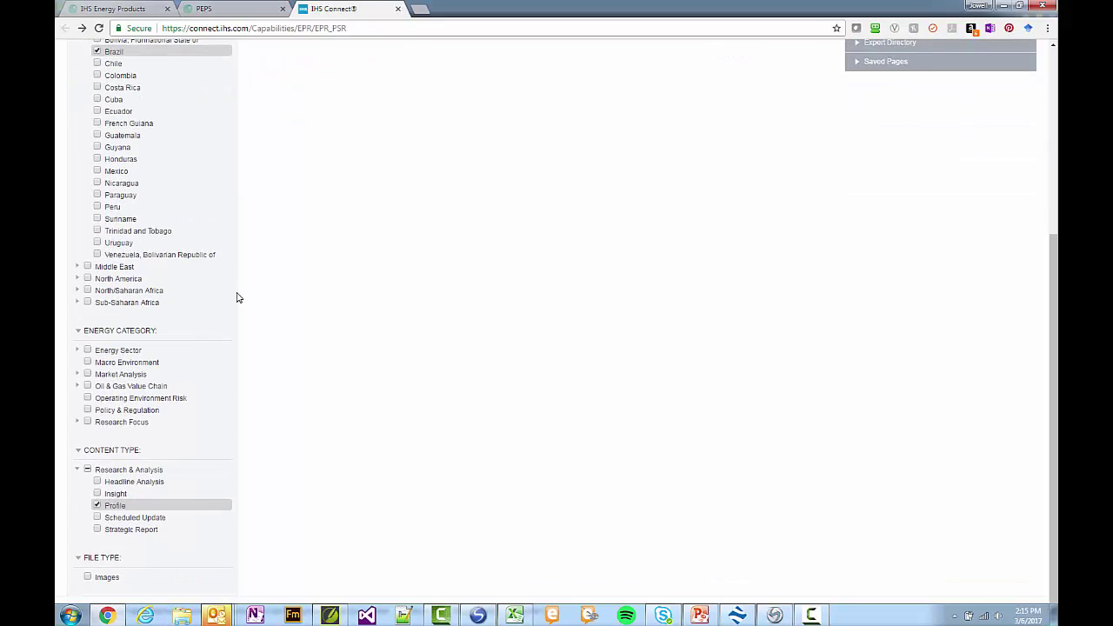
pyautogui.click(98, 505)
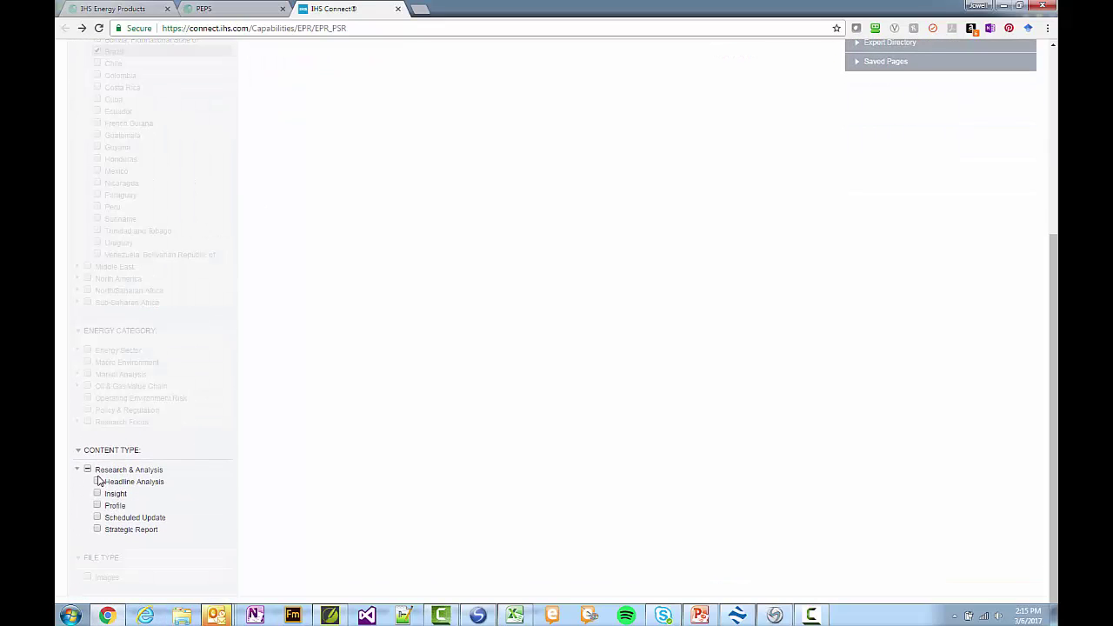
pyautogui.click(97, 481)
pyautogui.click(98, 494)
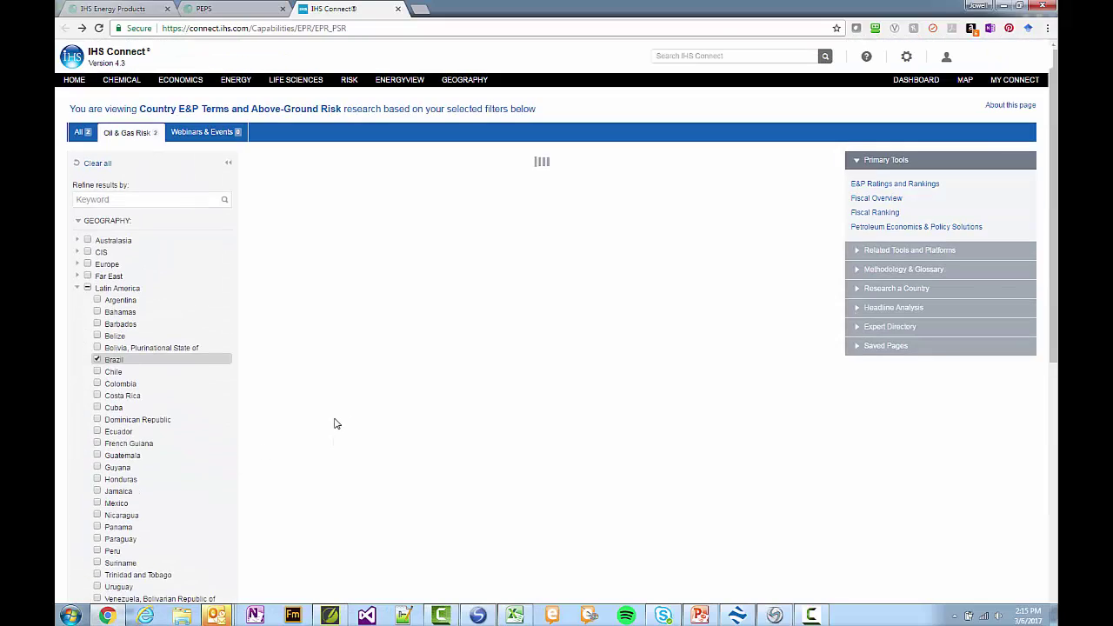
pyautogui.scroll(-8, 229, 406)
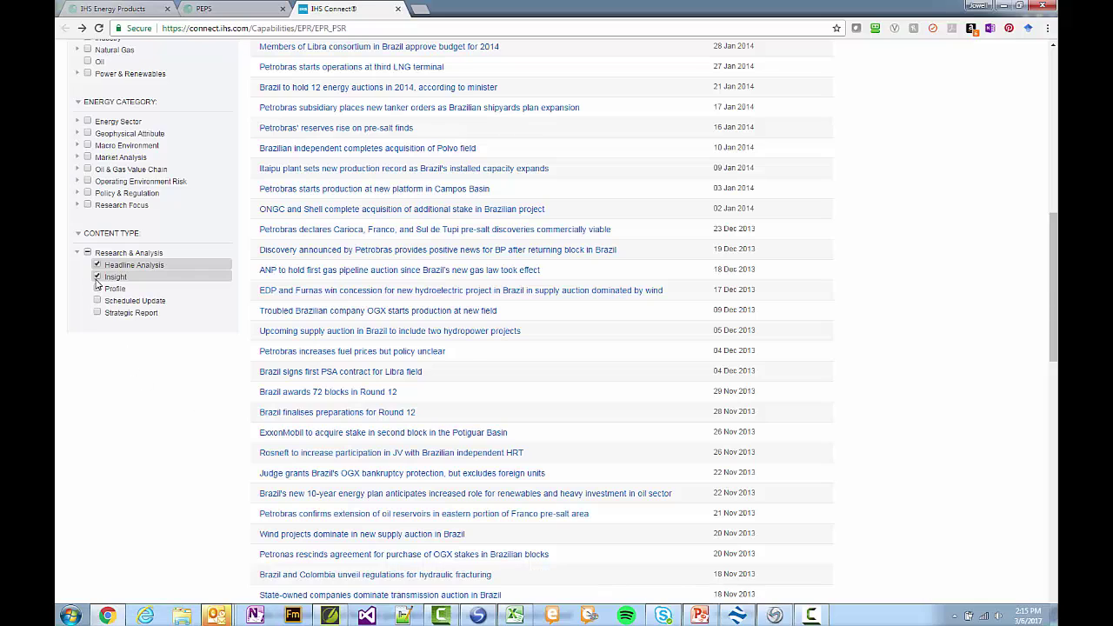
# Step: Restrict results to Strategic Reports and open the Brazil environmental licensing report
pyautogui.click(98, 278)
pyautogui.click(98, 265)
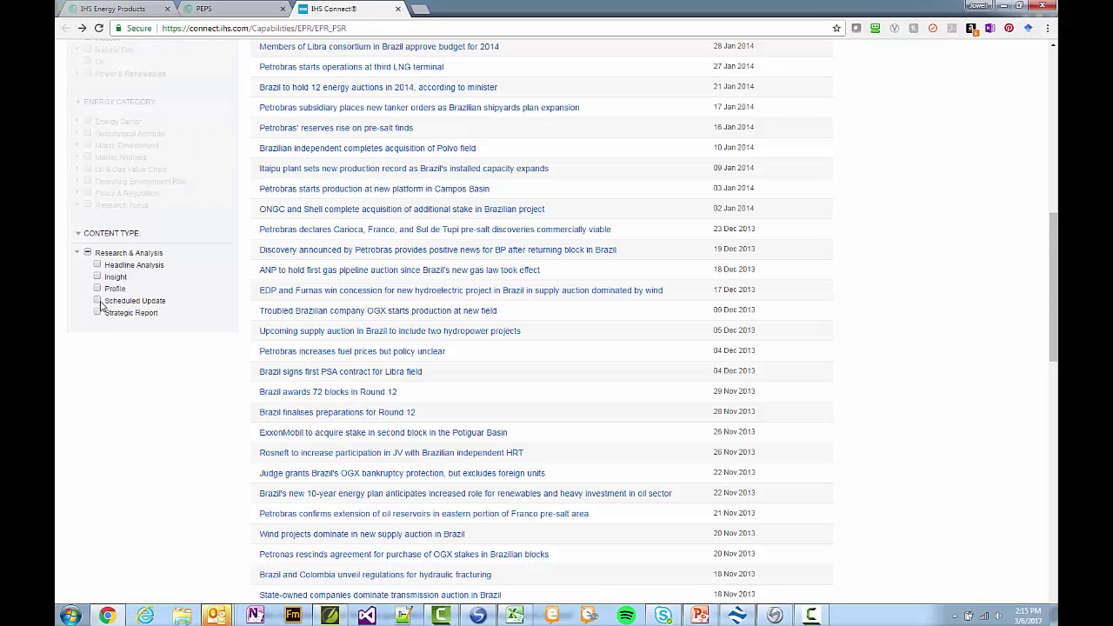
pyautogui.click(97, 313)
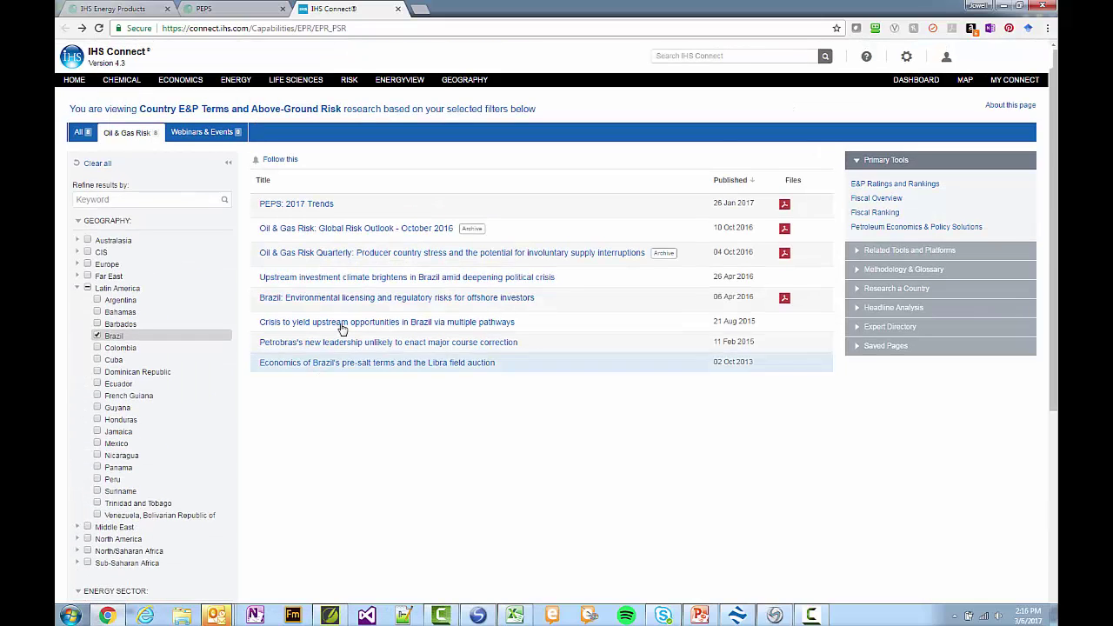
pyautogui.click(355, 300)
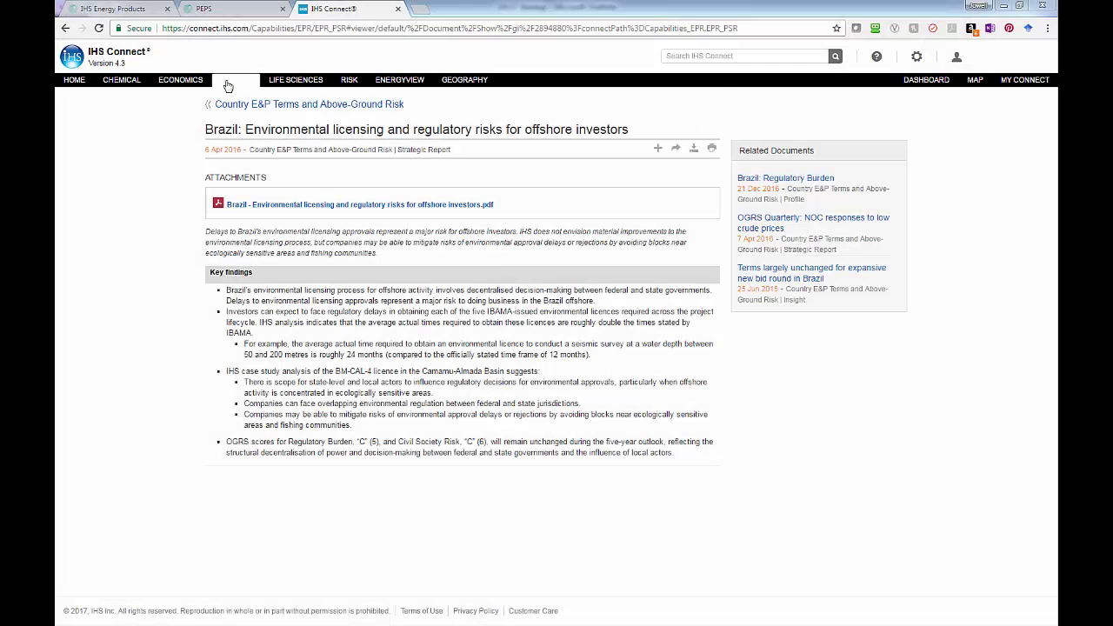
# Step: Open the Plays and Basin Profiles research filtered to Brazil
pyautogui.moveTo(228, 85)
pyautogui.click(426, 150)
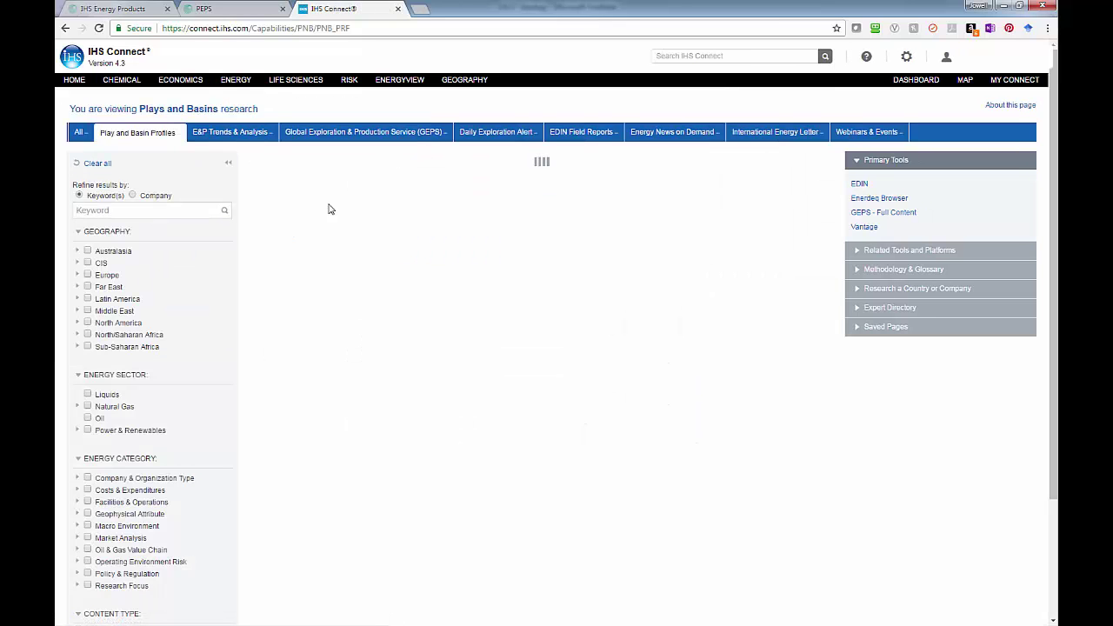
pyautogui.click(77, 299)
pyautogui.click(97, 322)
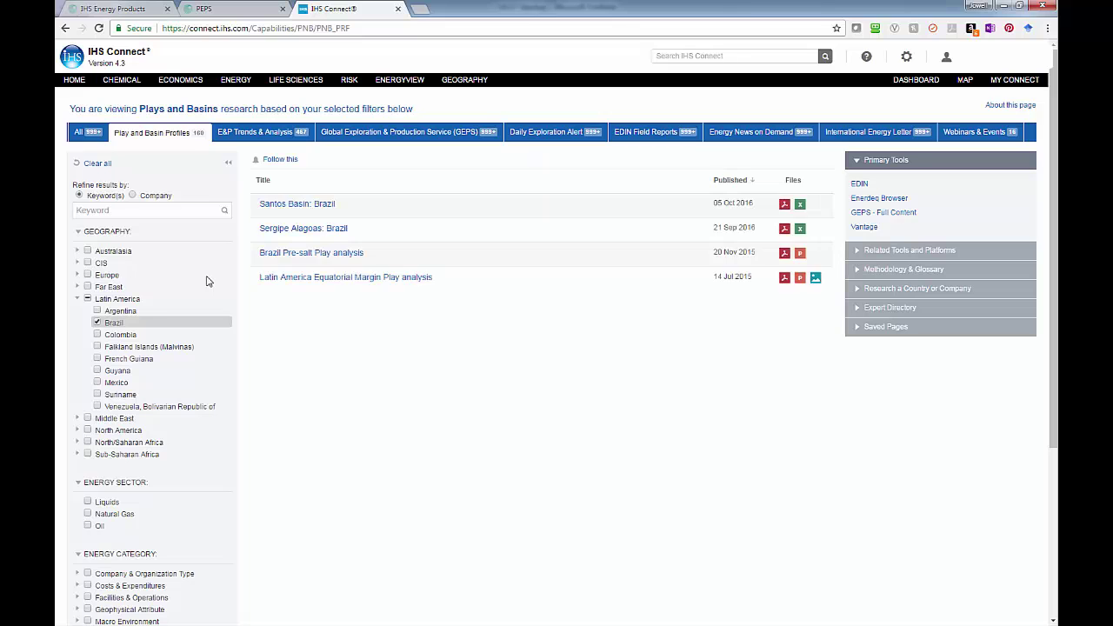
# Step: Read the Santos Basin: Brazil PDF, then close it and return to the Brazil results
pyautogui.click(298, 205)
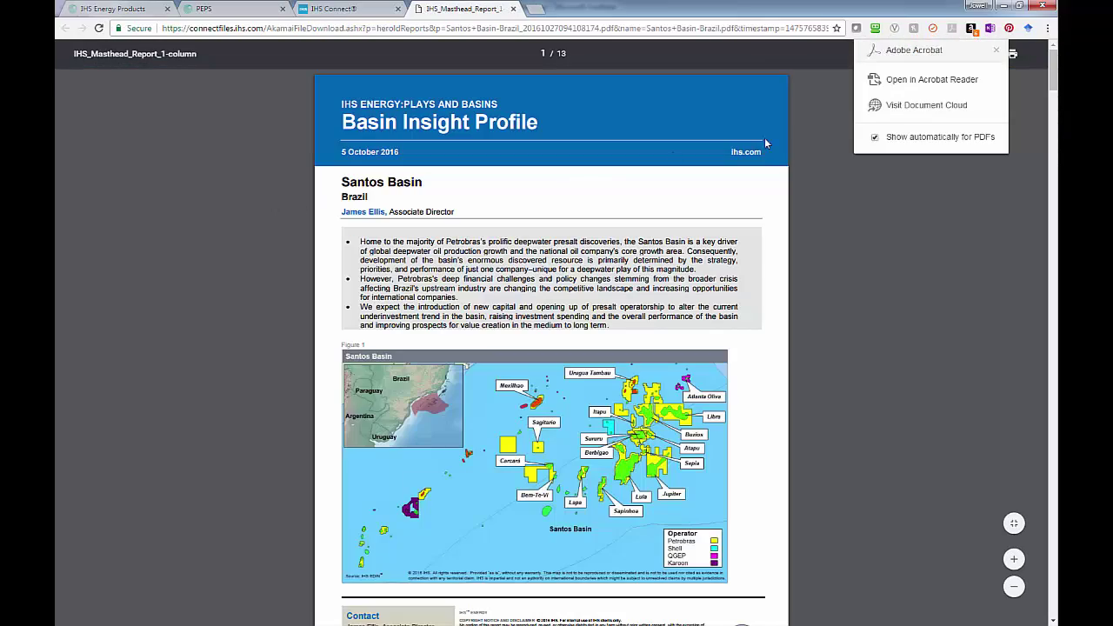
pyautogui.click(996, 51)
pyautogui.scroll(-2, 1054, 87)
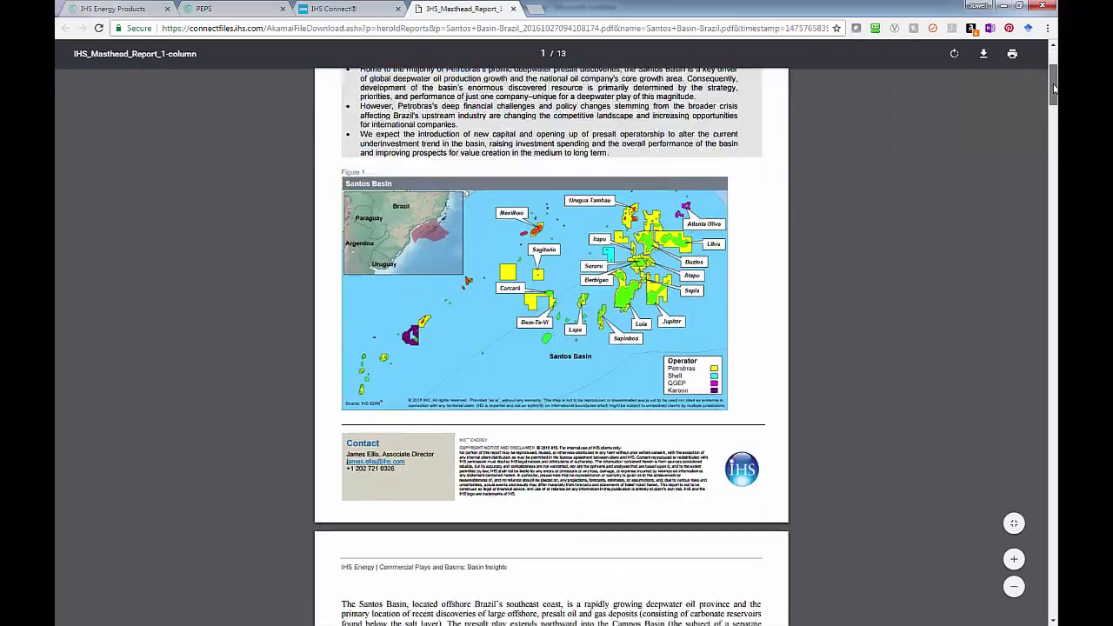
pyautogui.moveTo(1054, 87); pyautogui.dragTo(1048, 244)
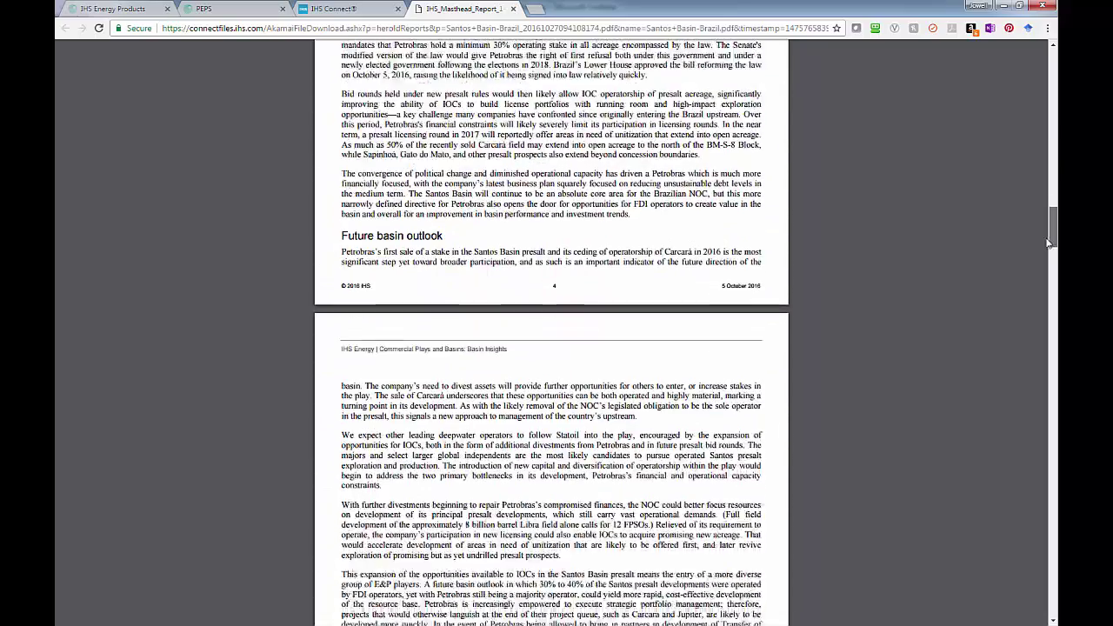
pyautogui.scroll(-2, 1047, 244)
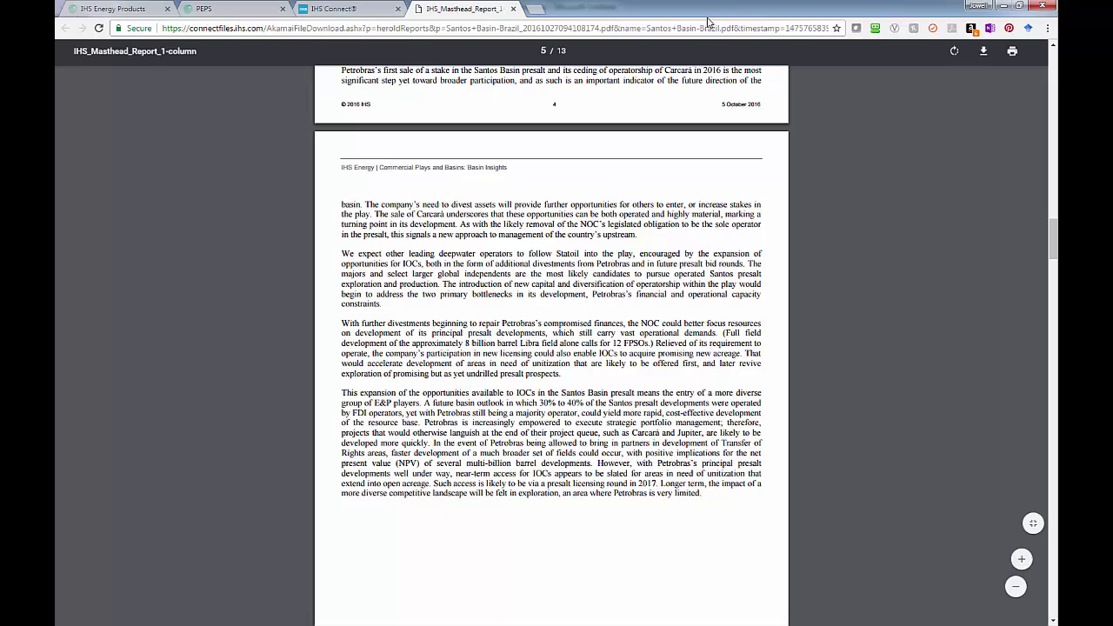
pyautogui.click(513, 8)
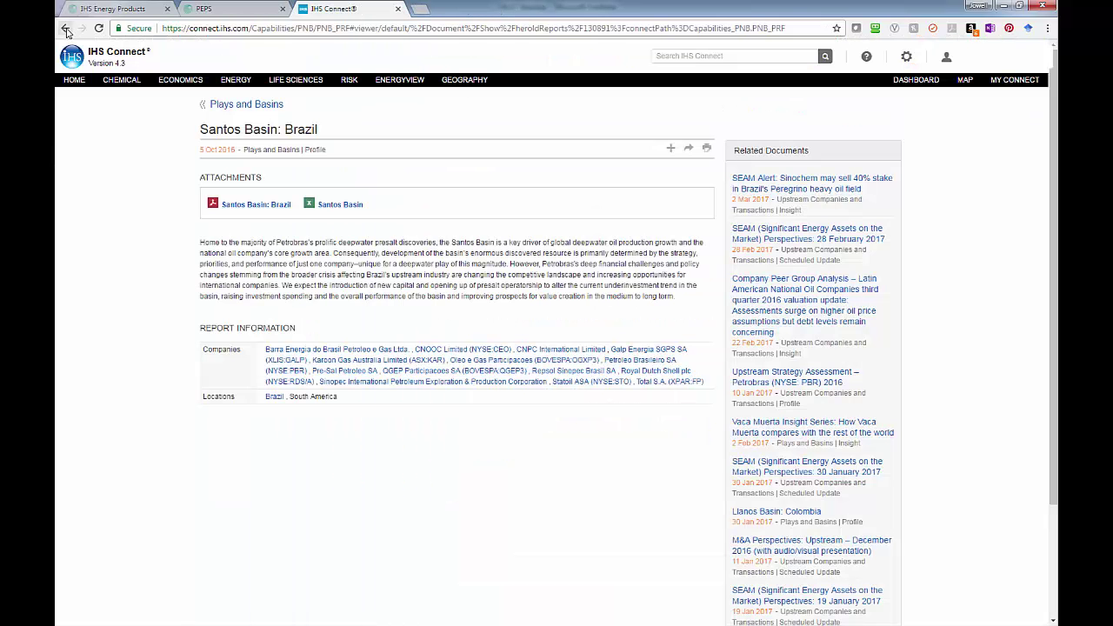
pyautogui.click(65, 28)
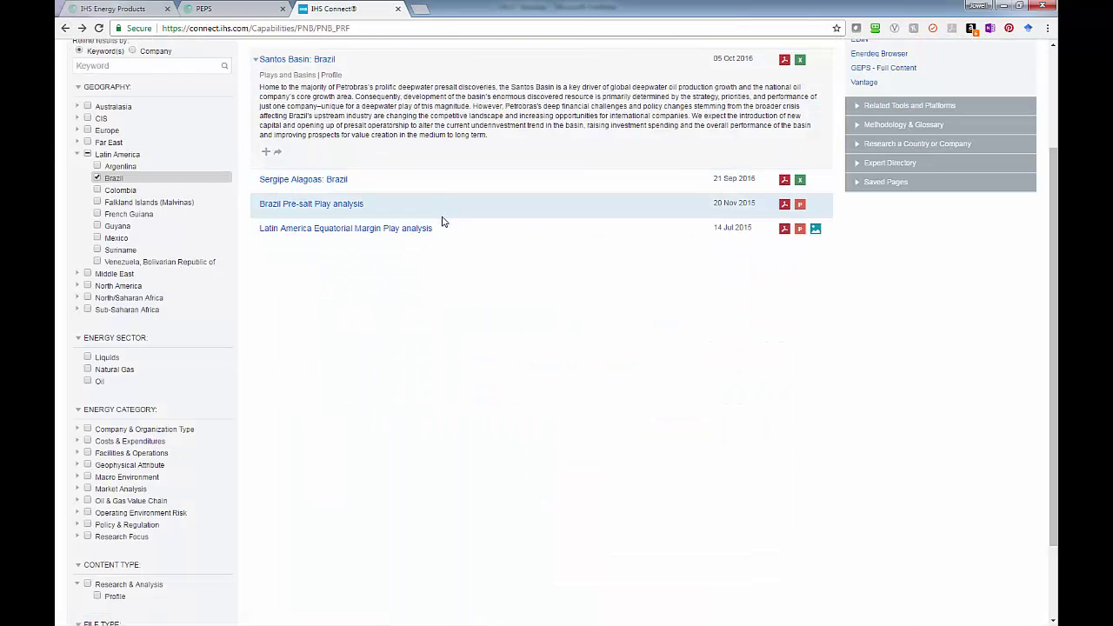
pyautogui.scroll(2, 459, 281)
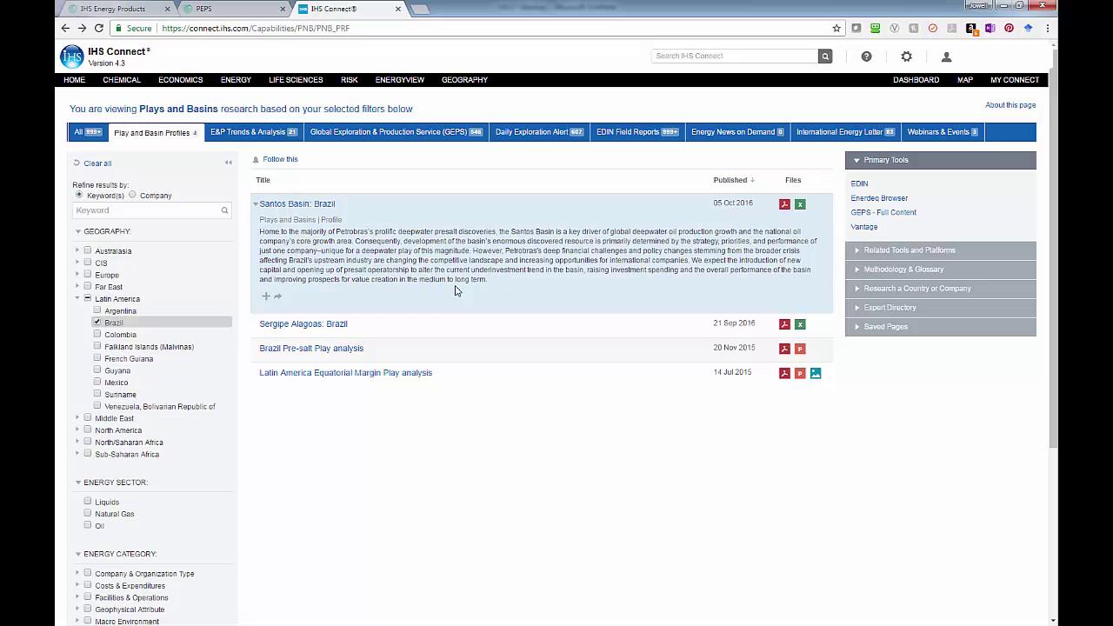
# Step: View the E&P Trends & Analysis articles and return from the Critical Wells – Pernambuco Basin item
pyautogui.click(268, 132)
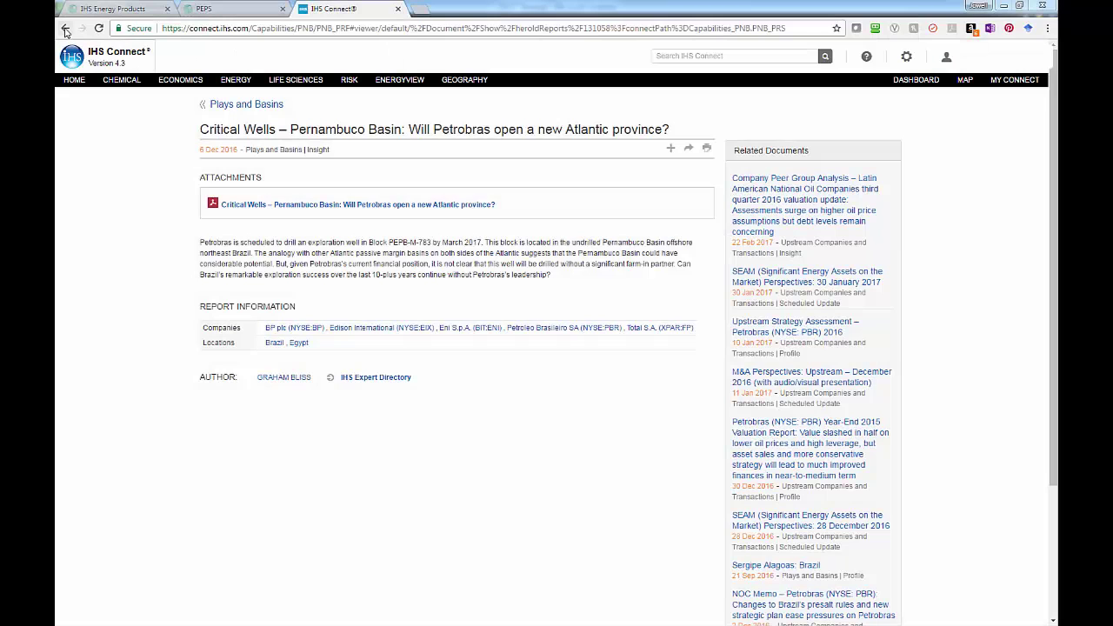
pyautogui.click(66, 30)
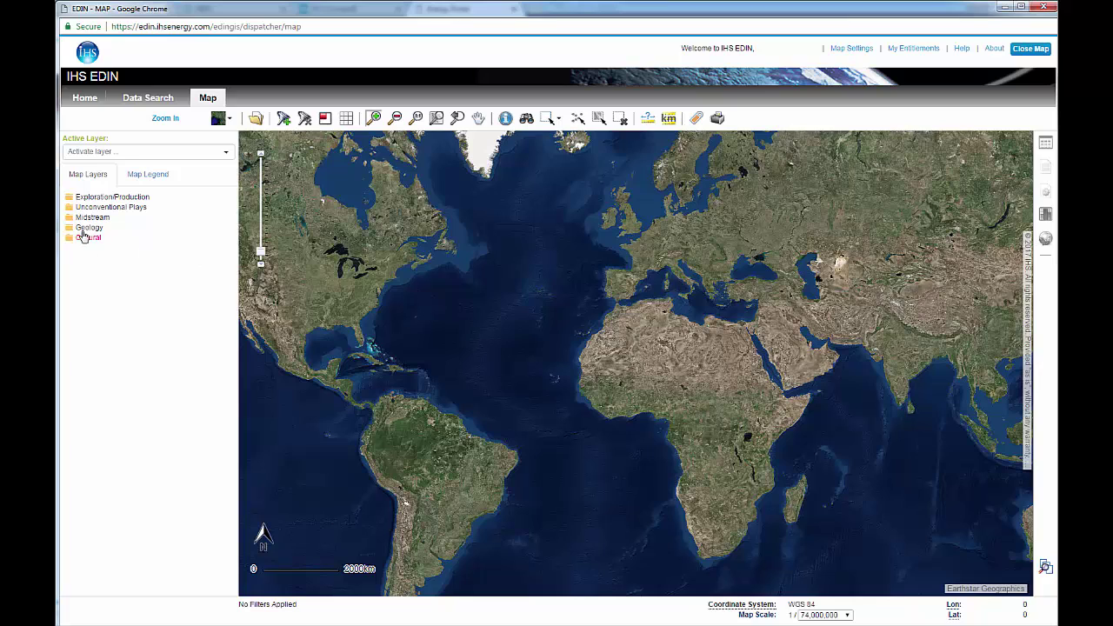
# Step: Zoom the EDIN map to eastern South America using the Exploration/Production layers
pyautogui.click(71, 198)
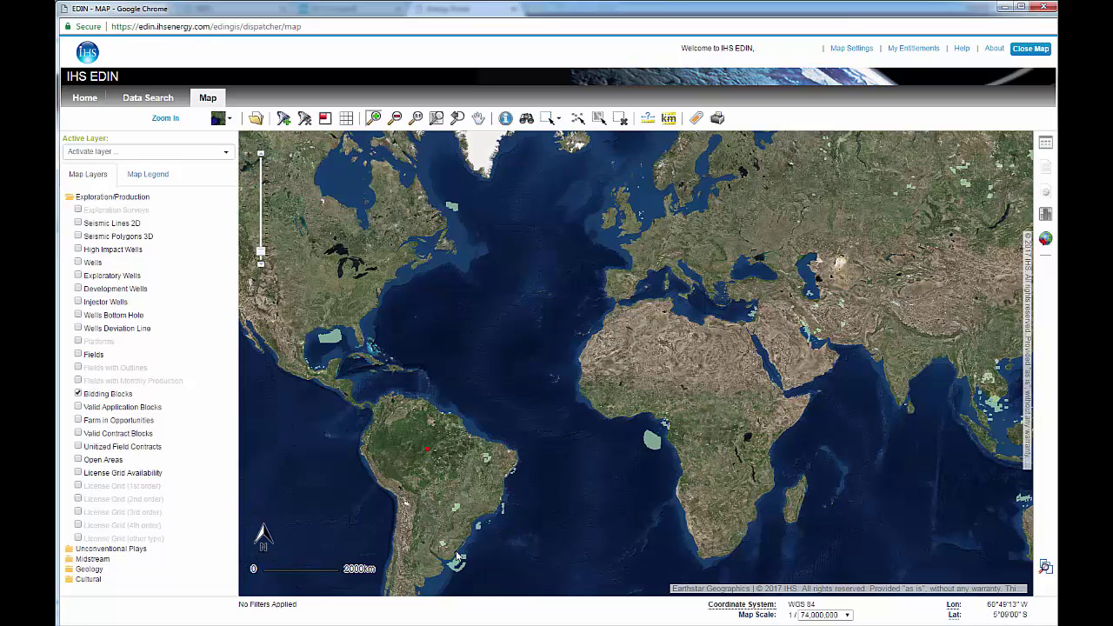
pyautogui.moveTo(455, 555); pyautogui.dragTo(576, 573)
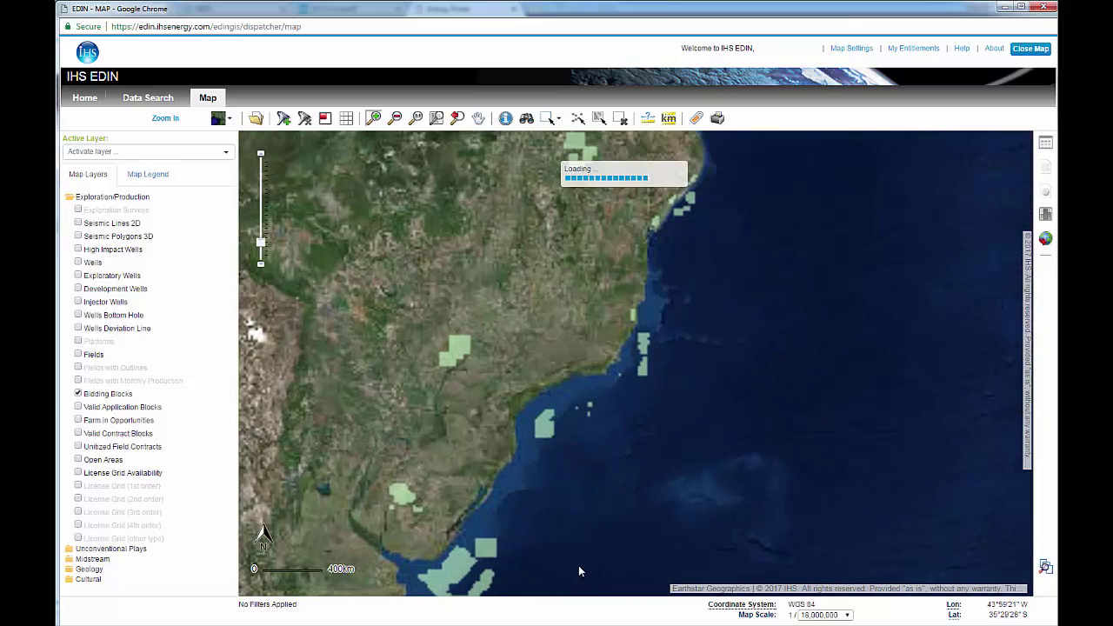
pyautogui.click(69, 197)
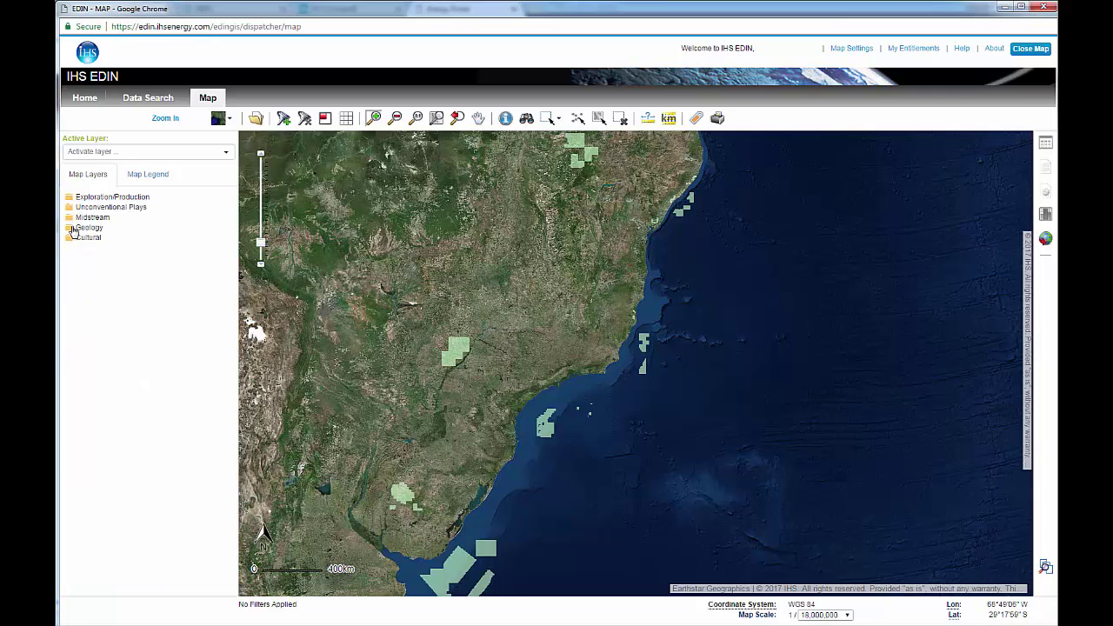
# Step: Overlay the Main Basins geology layer and label the basins by Basin Name
pyautogui.click(71, 227)
pyautogui.click(78, 240)
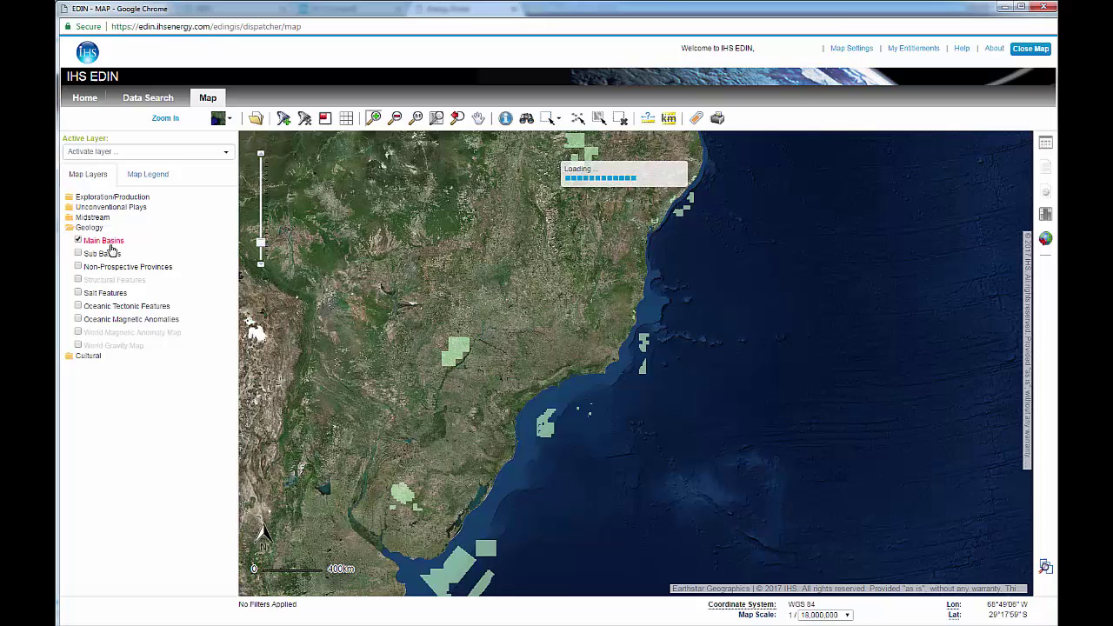
pyautogui.click(696, 121)
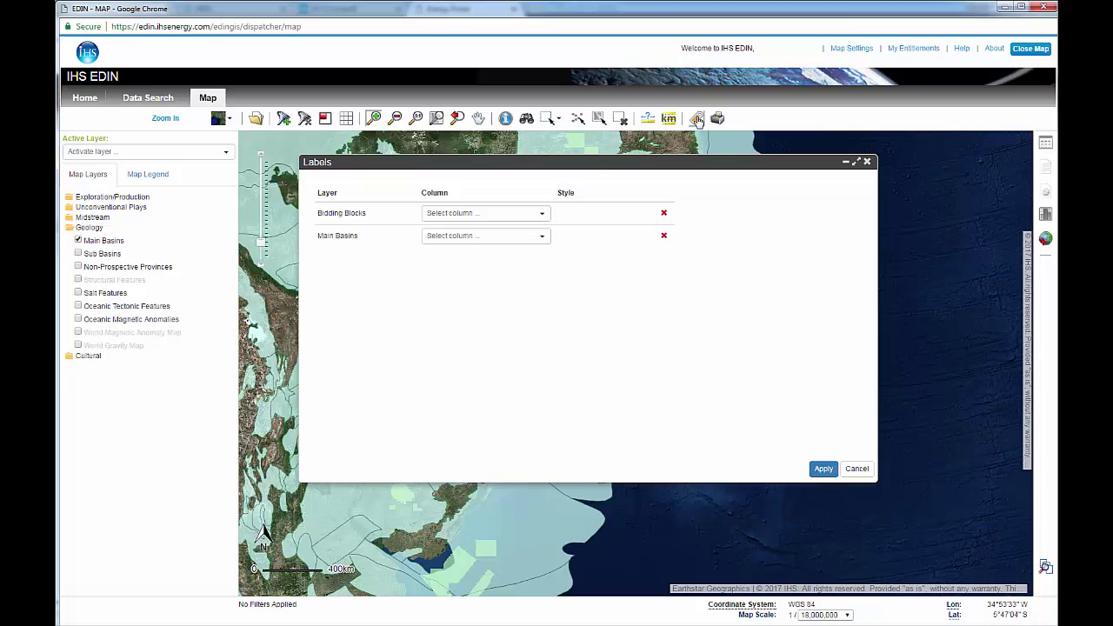
pyautogui.click(546, 243)
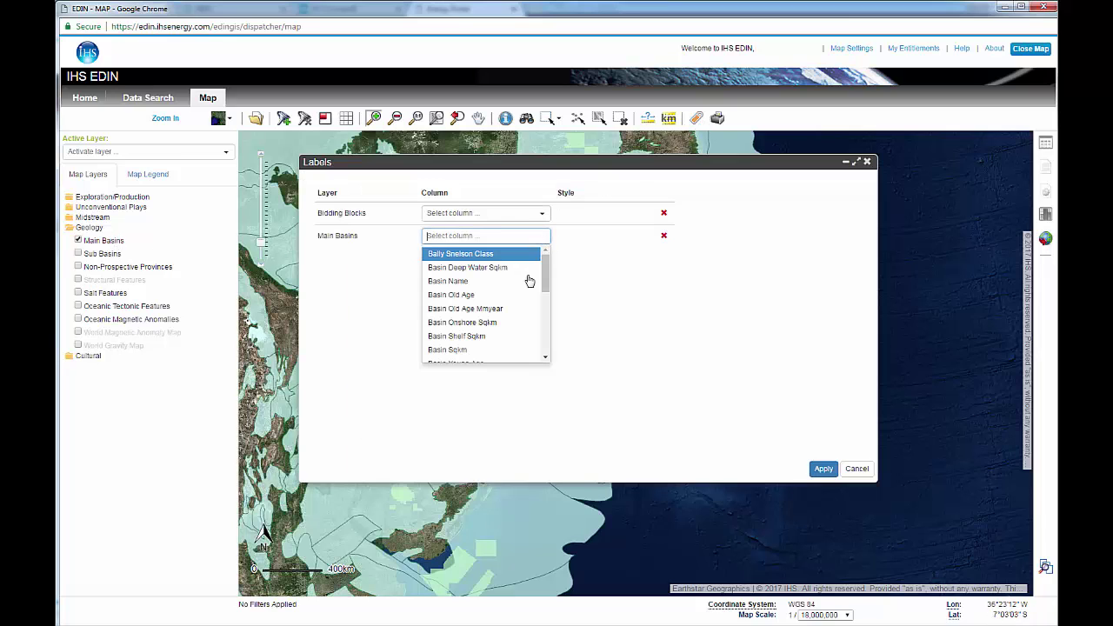
pyautogui.click(525, 280)
pyautogui.click(823, 470)
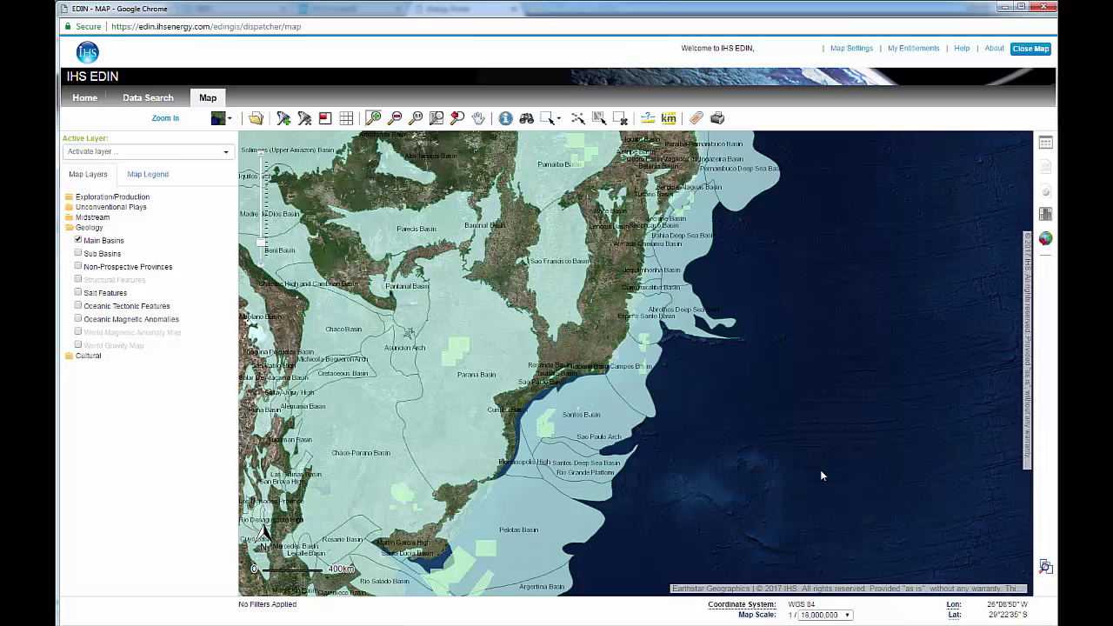
# Step: Zoom to the Santos Basin, make Main Basins active, and pick the Identify tool
pyautogui.moveTo(511, 374); pyautogui.dragTo(671, 488)
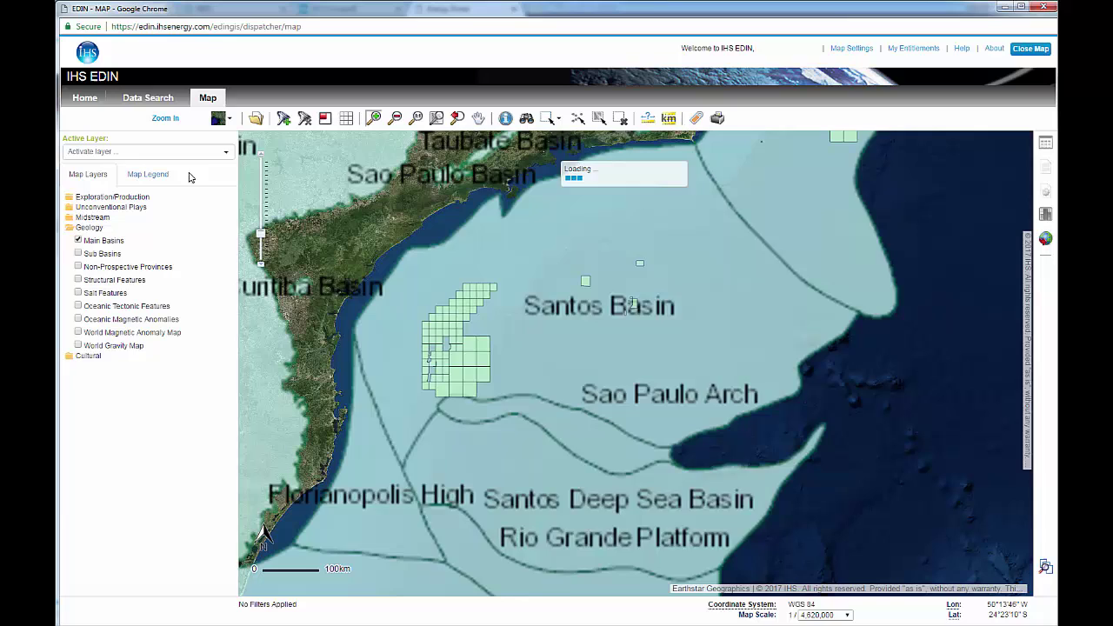
pyautogui.click(219, 153)
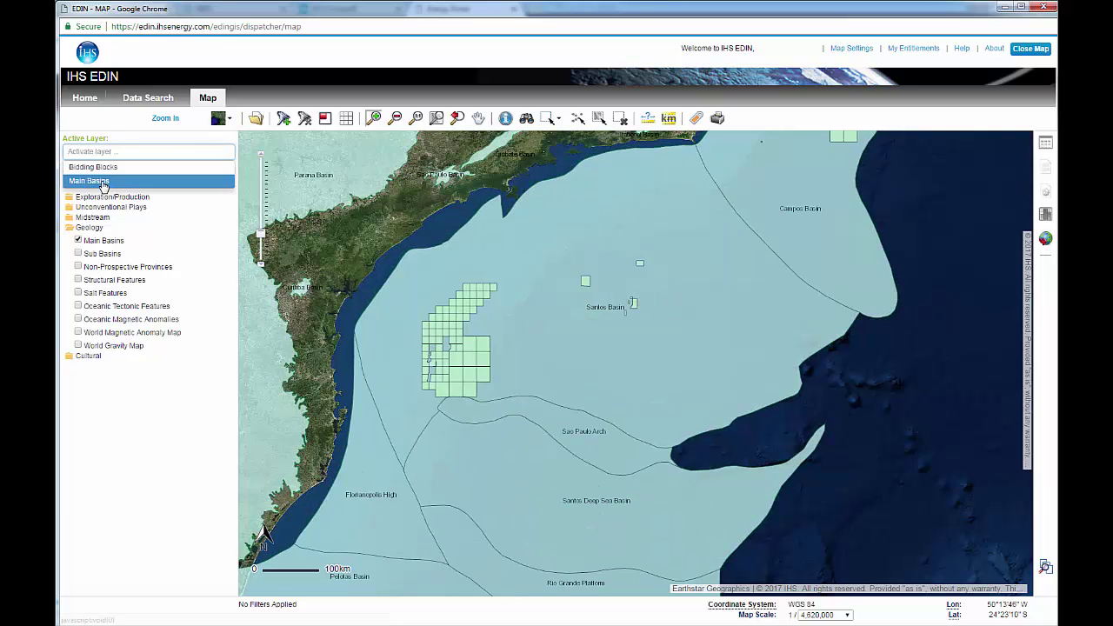
pyautogui.click(131, 180)
pyautogui.click(505, 119)
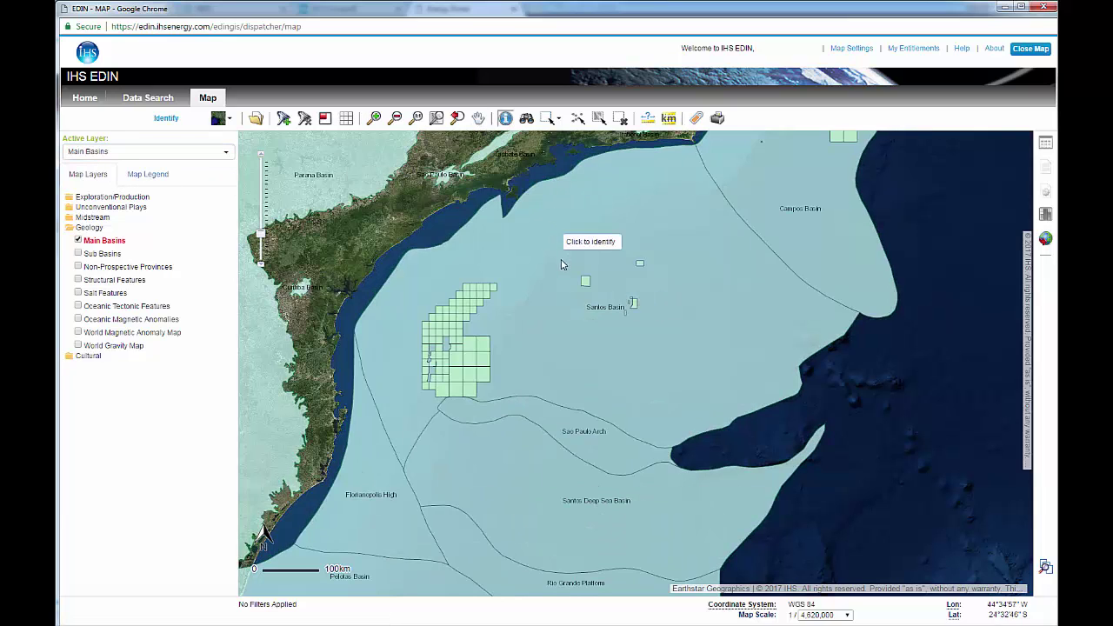
pyautogui.click(560, 299)
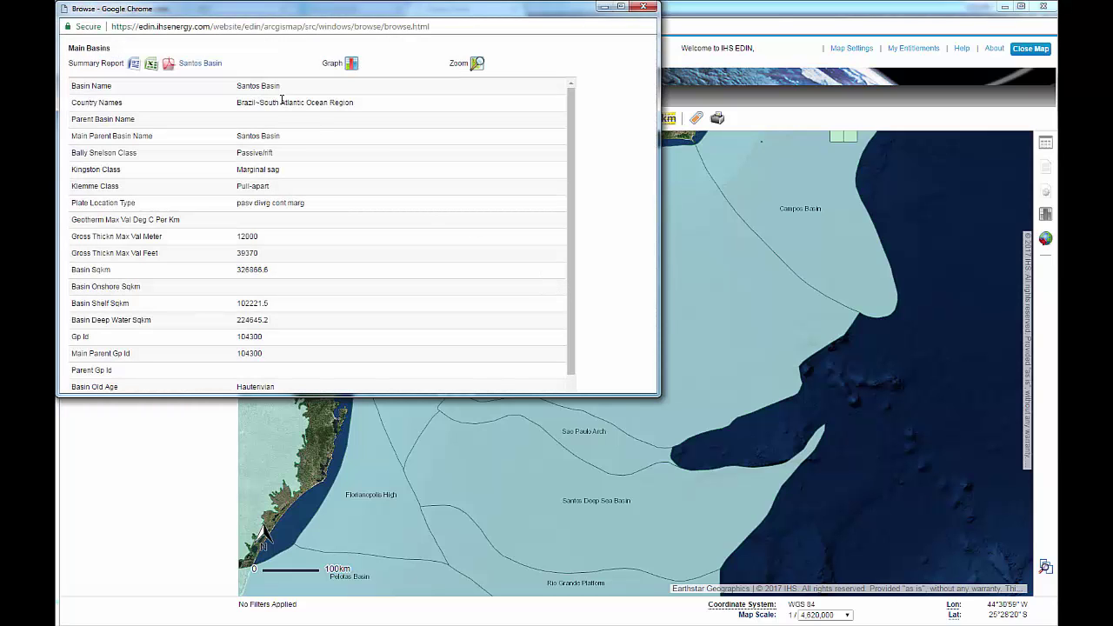
pyautogui.click(210, 65)
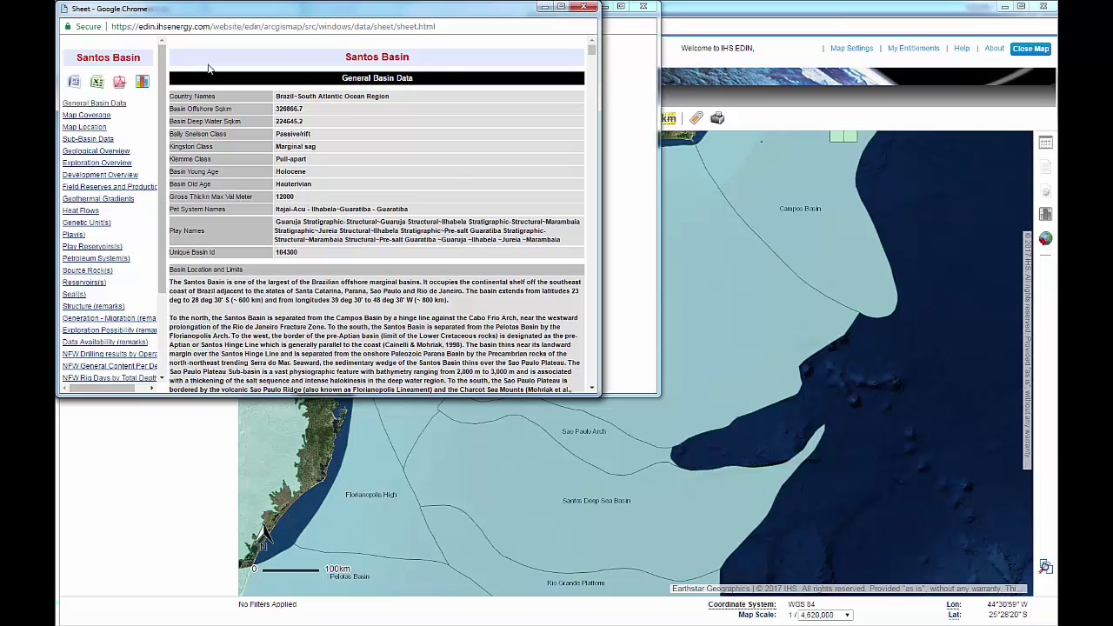
pyautogui.scroll(-3, 108, 226)
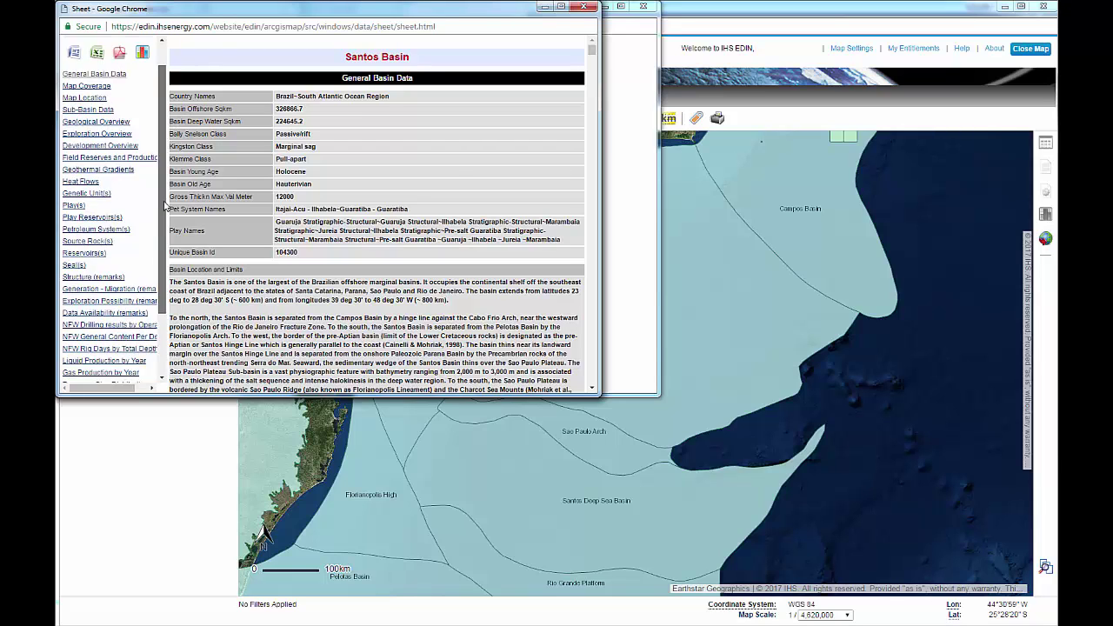
pyautogui.click(96, 376)
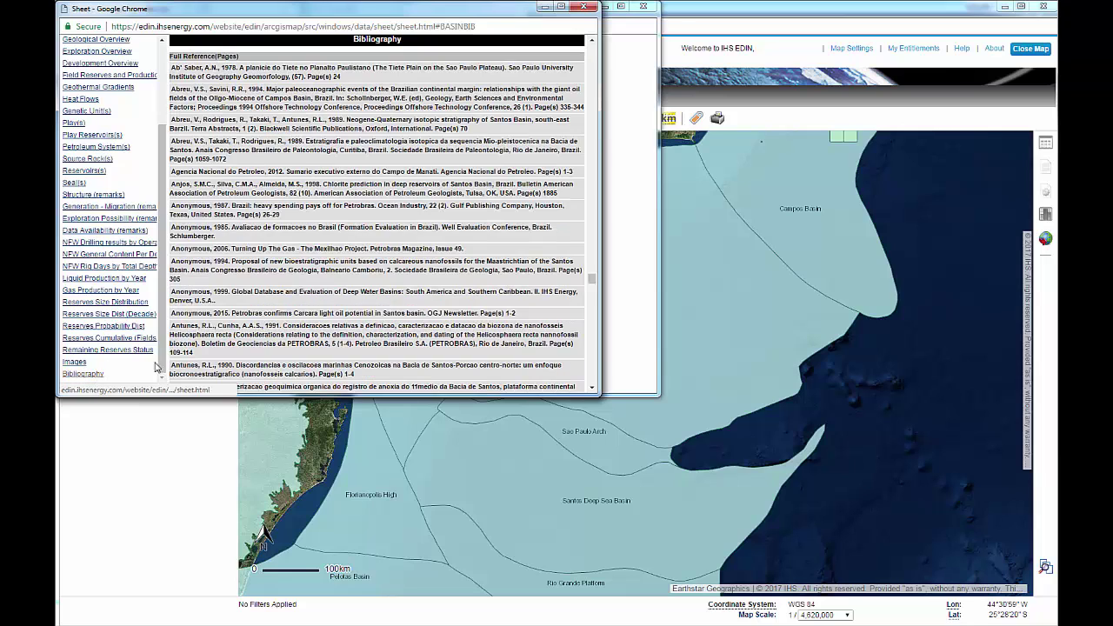
pyautogui.click(588, 7)
pyautogui.click(641, 7)
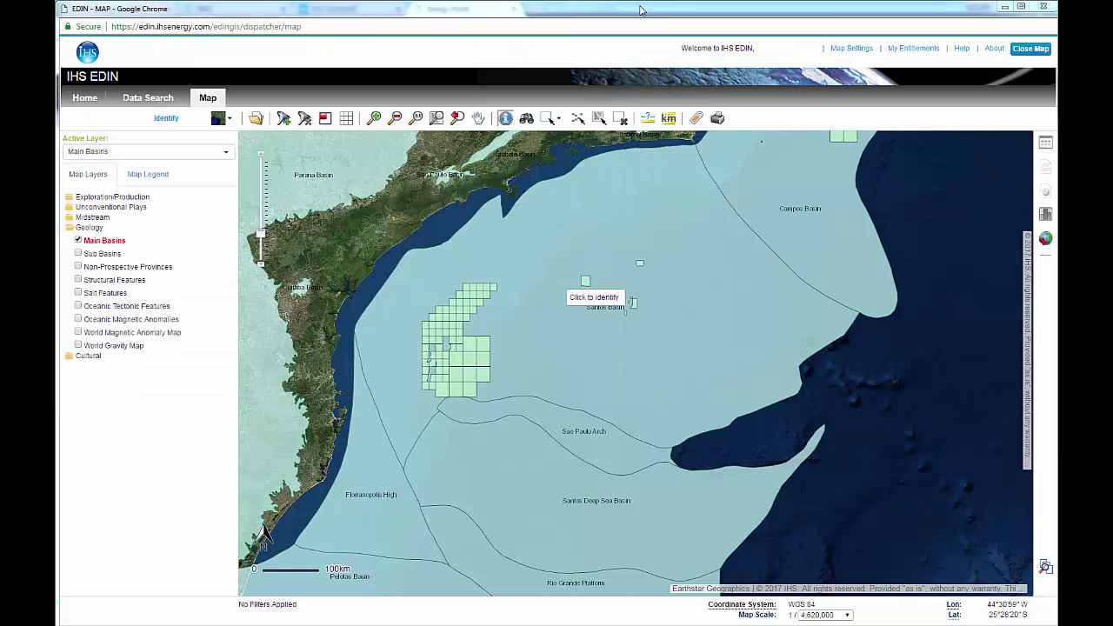
# Step: Turn on the Fields layer and zoom into the Santos Basin bidding blocks
pyautogui.click(71, 198)
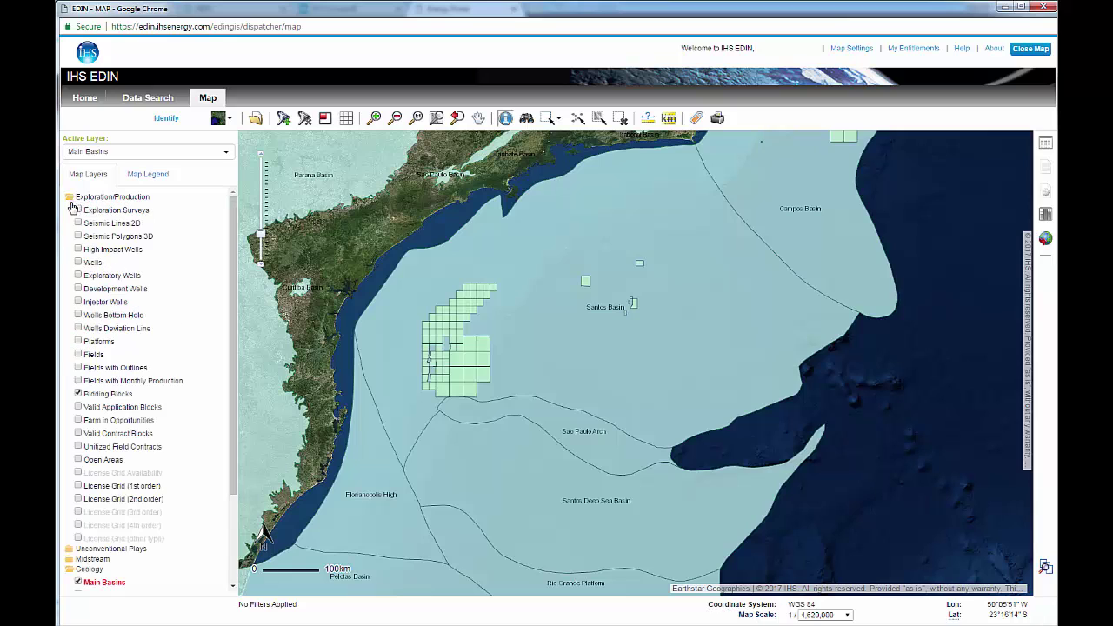
pyautogui.click(79, 355)
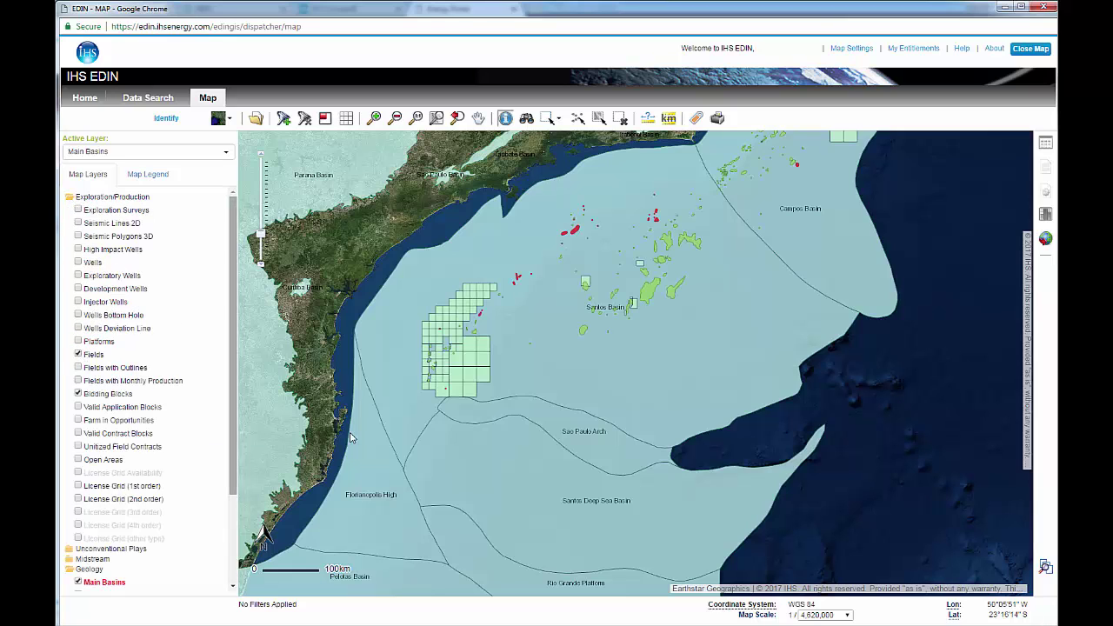
pyautogui.click(373, 120)
pyautogui.moveTo(439, 409); pyautogui.dragTo(526, 435)
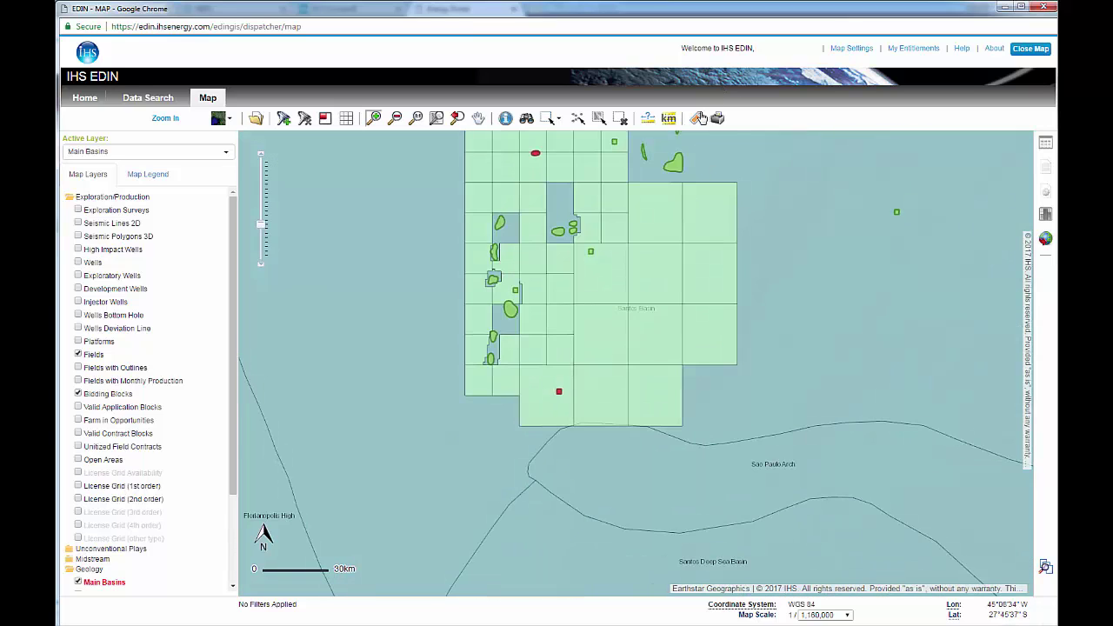
# Step: Label the fields by Field Name and make Fields the active layer
pyautogui.click(696, 120)
pyautogui.click(522, 258)
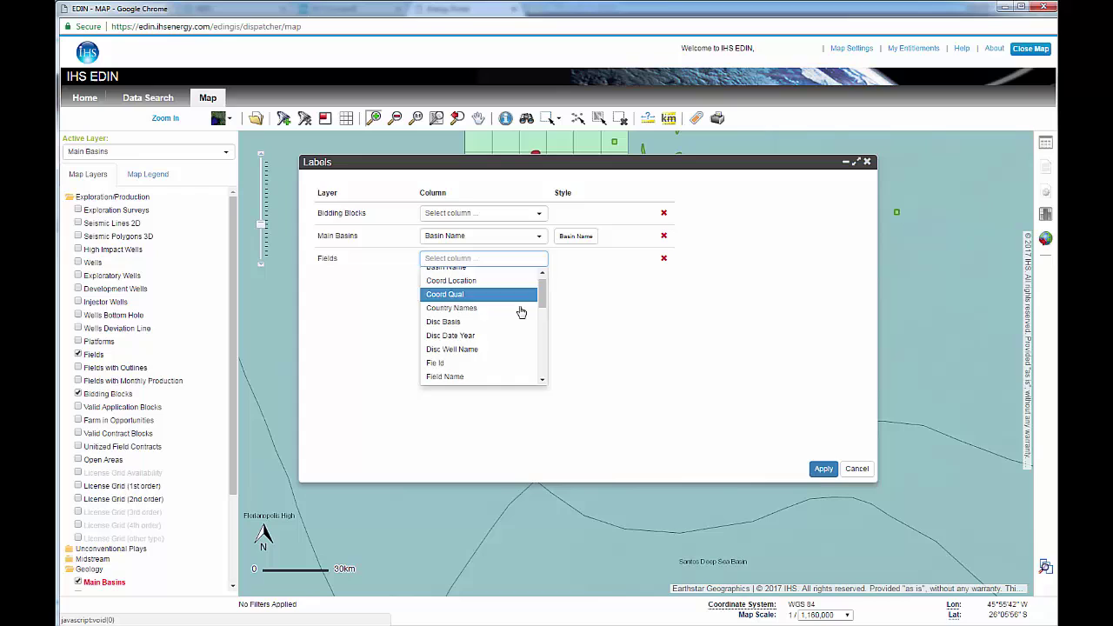
pyautogui.scroll(-1, 456, 331)
pyautogui.click(456, 327)
pyautogui.click(823, 468)
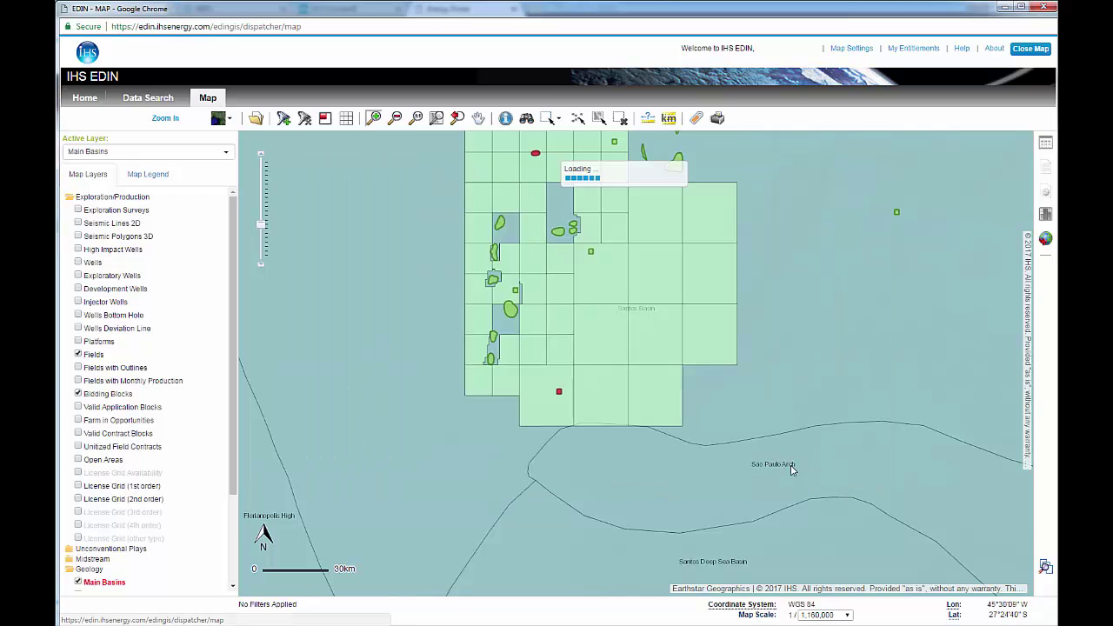
pyautogui.click(225, 152)
pyautogui.click(87, 183)
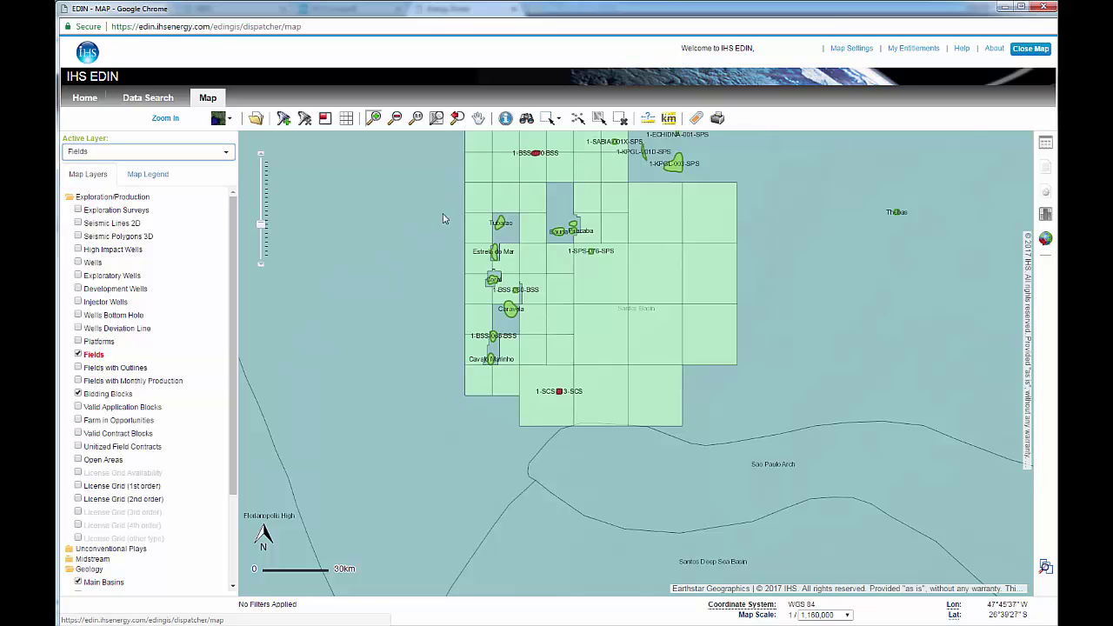
pyautogui.click(504, 120)
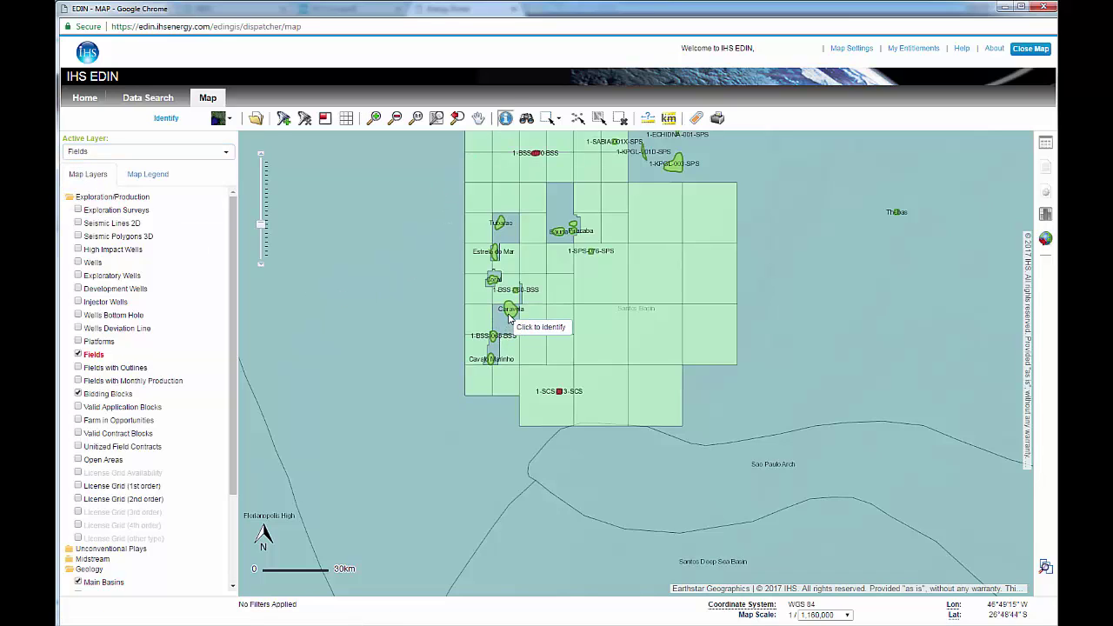
pyautogui.click(511, 317)
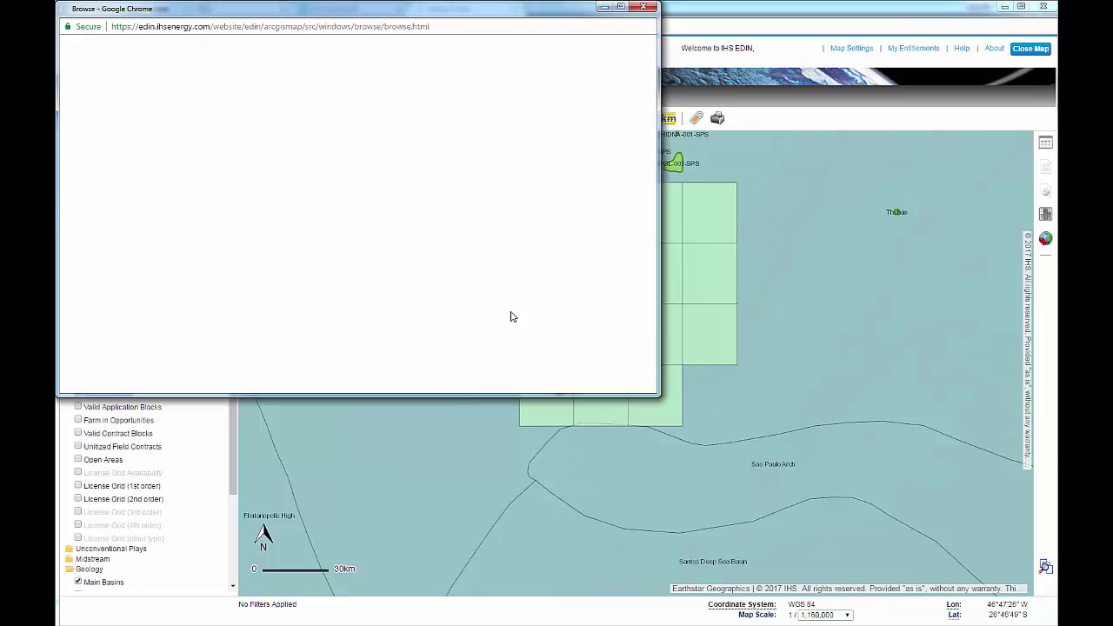
pyautogui.click(193, 63)
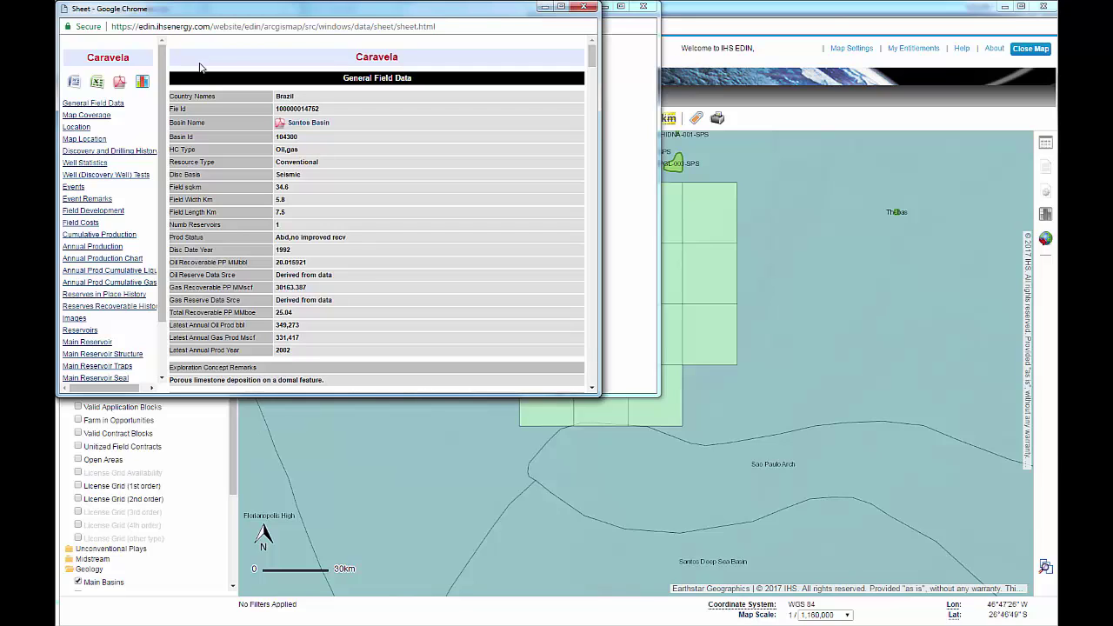
pyautogui.click(590, 7)
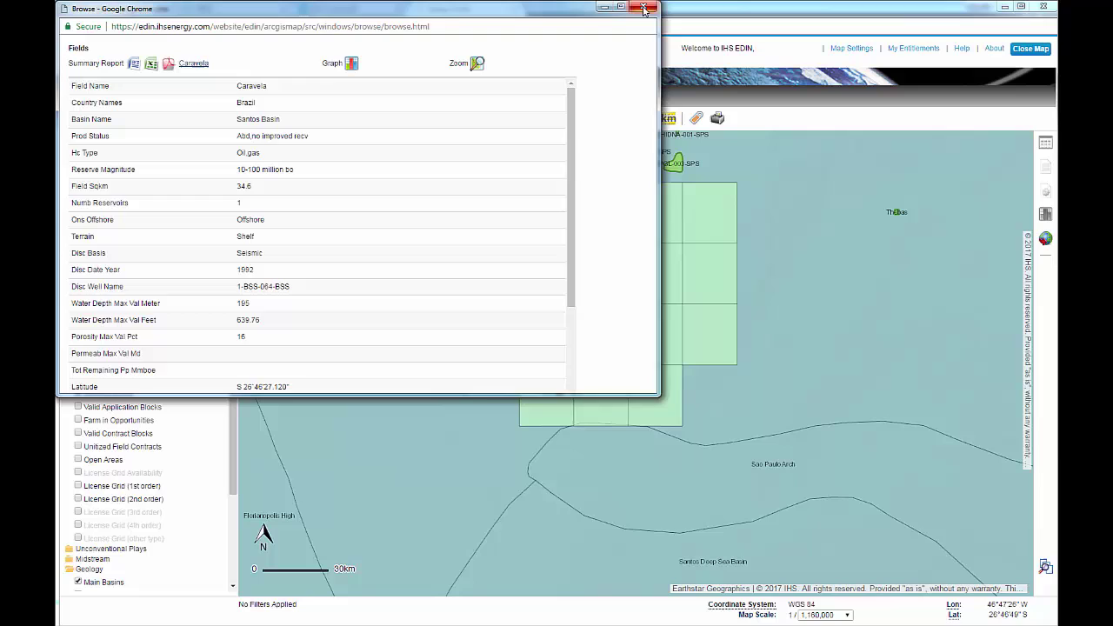
pyautogui.click(650, 7)
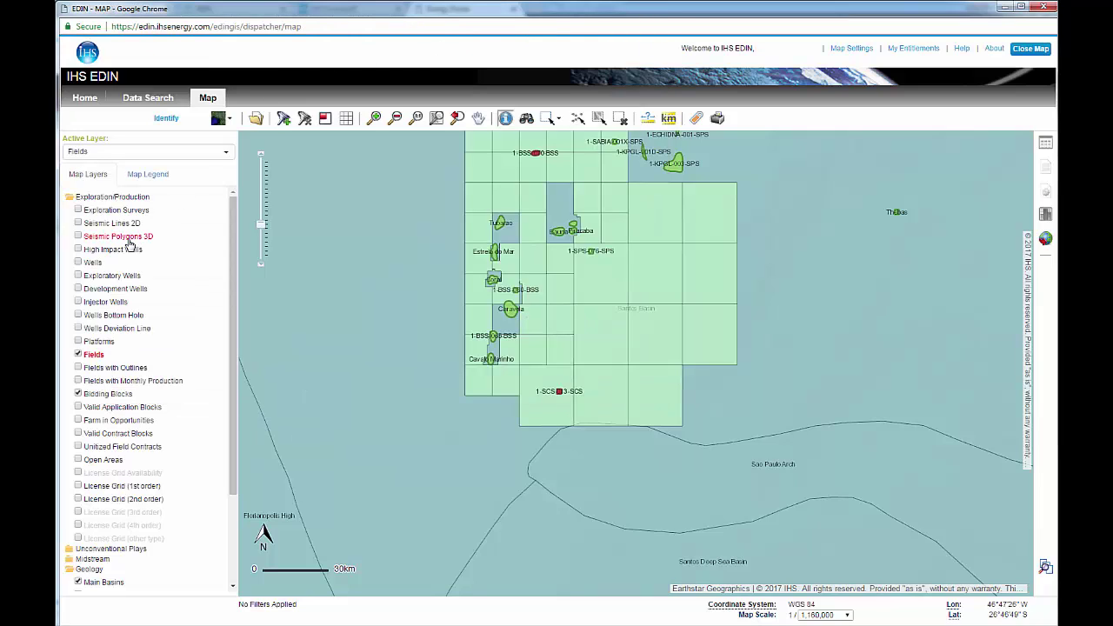
# Step: Turn on Wells, zoom in closely on the Caravela field, and make Wells the active layer
pyautogui.click(78, 262)
pyautogui.click(374, 117)
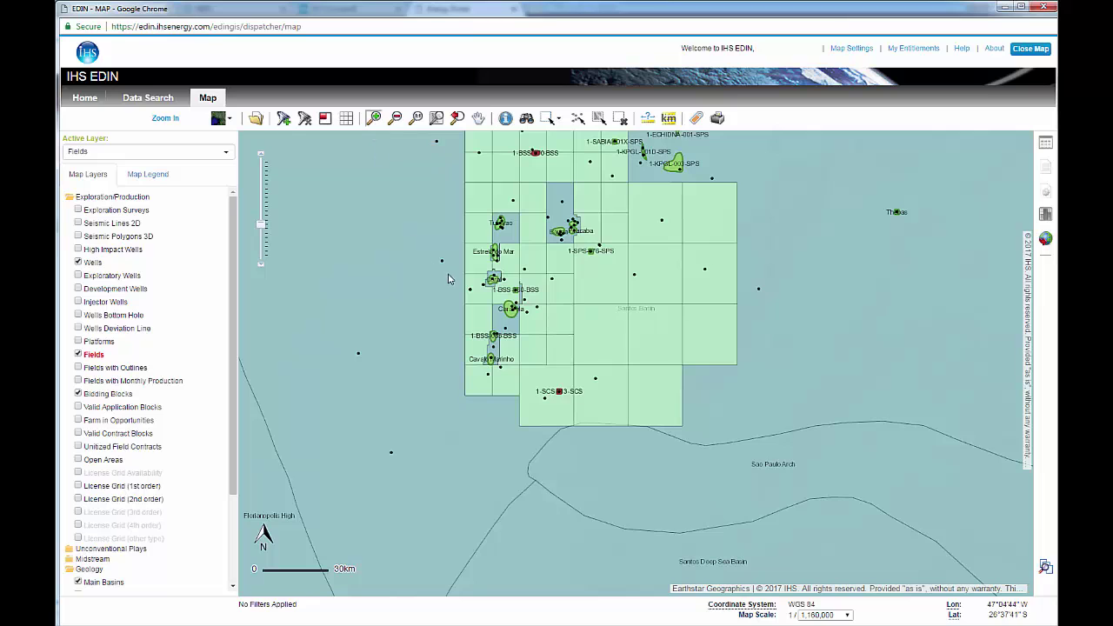
pyautogui.moveTo(449, 275); pyautogui.dragTo(580, 356)
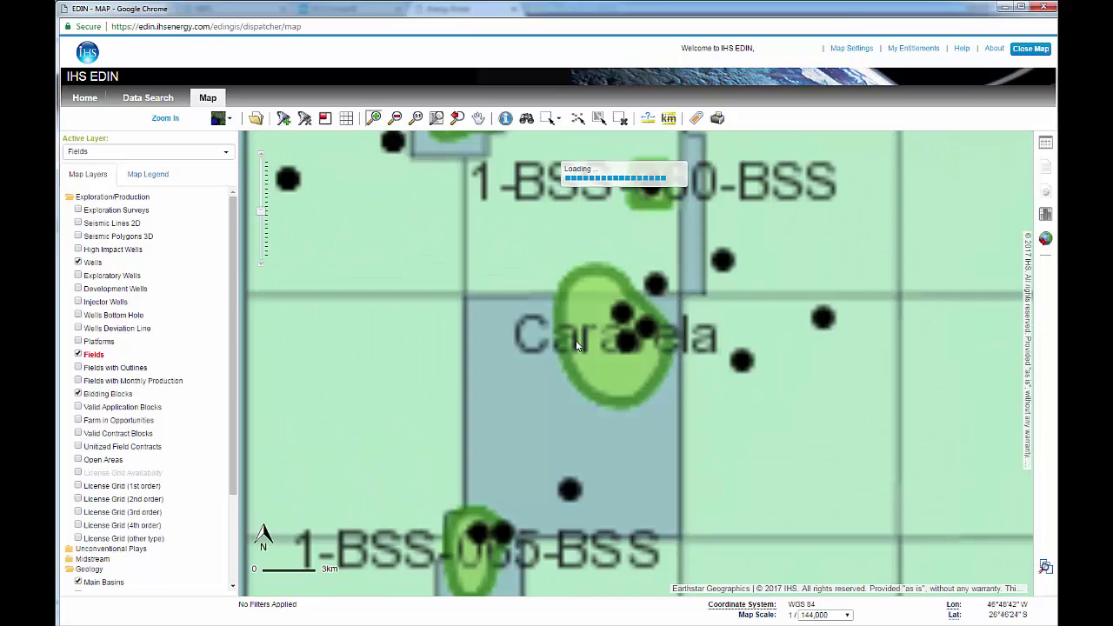
pyautogui.click(225, 152)
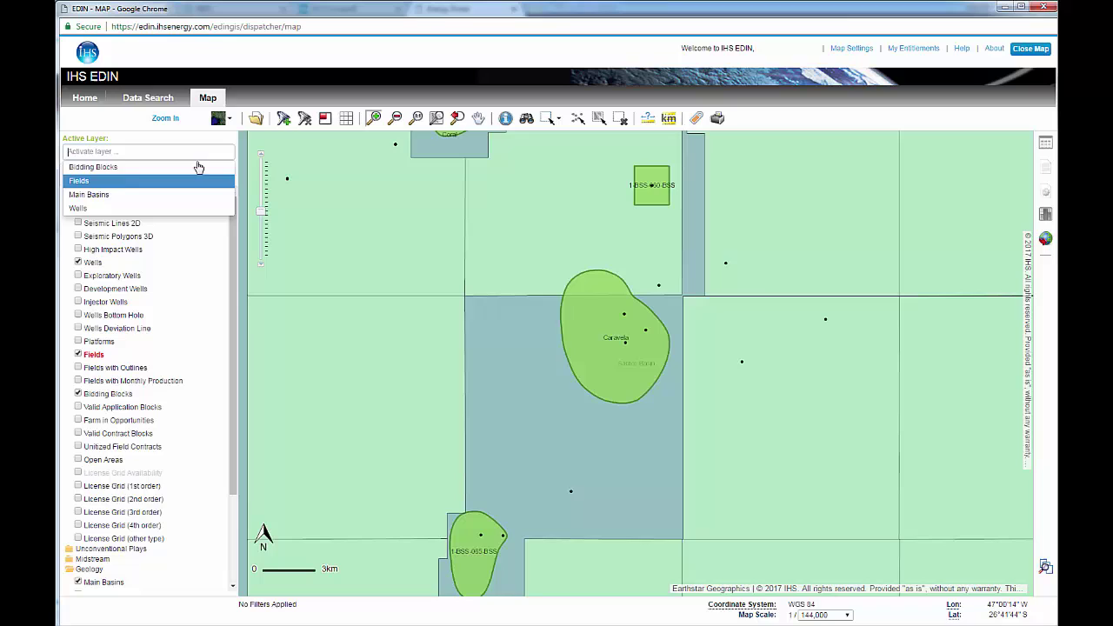
pyautogui.click(78, 208)
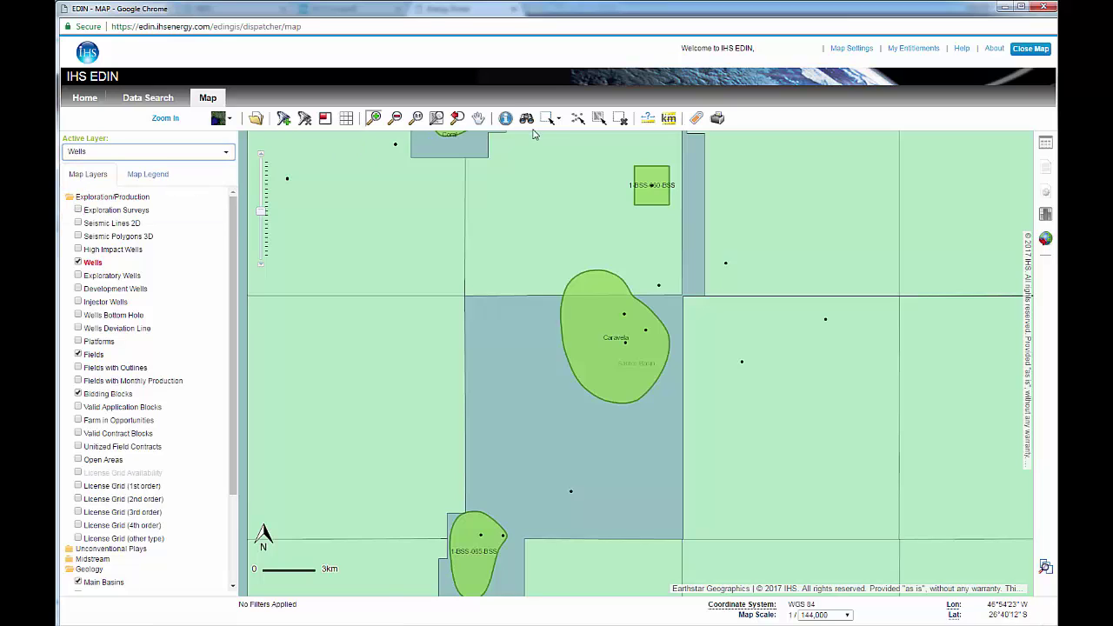
# Step: Identify a Caravela well and review the 1-BSS-064-BSS data sheet, then close it
pyautogui.click(505, 118)
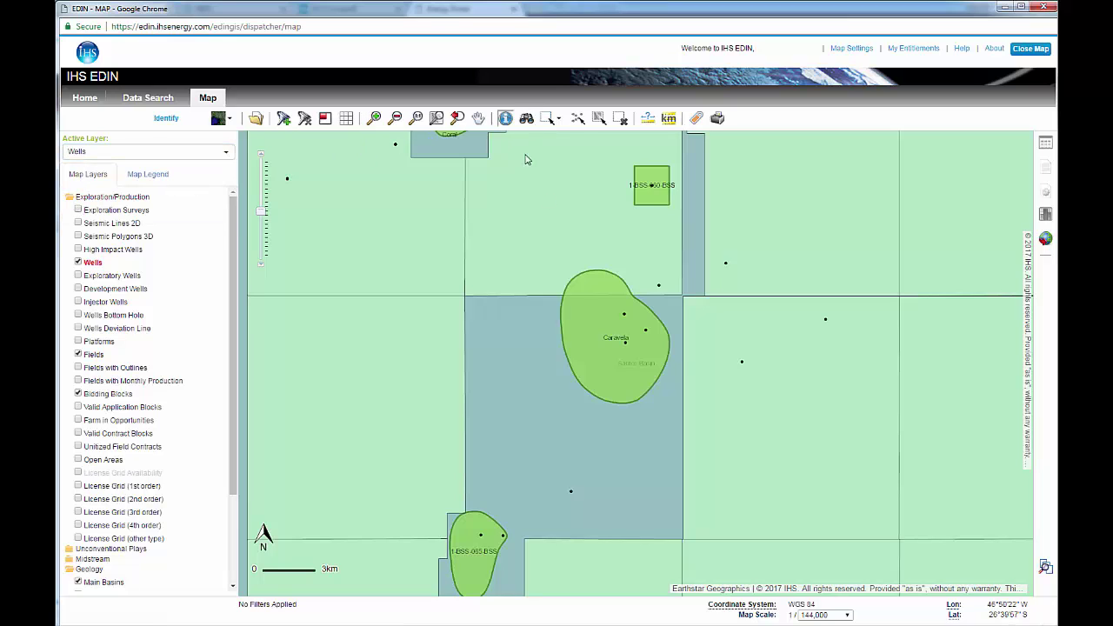
pyautogui.click(626, 347)
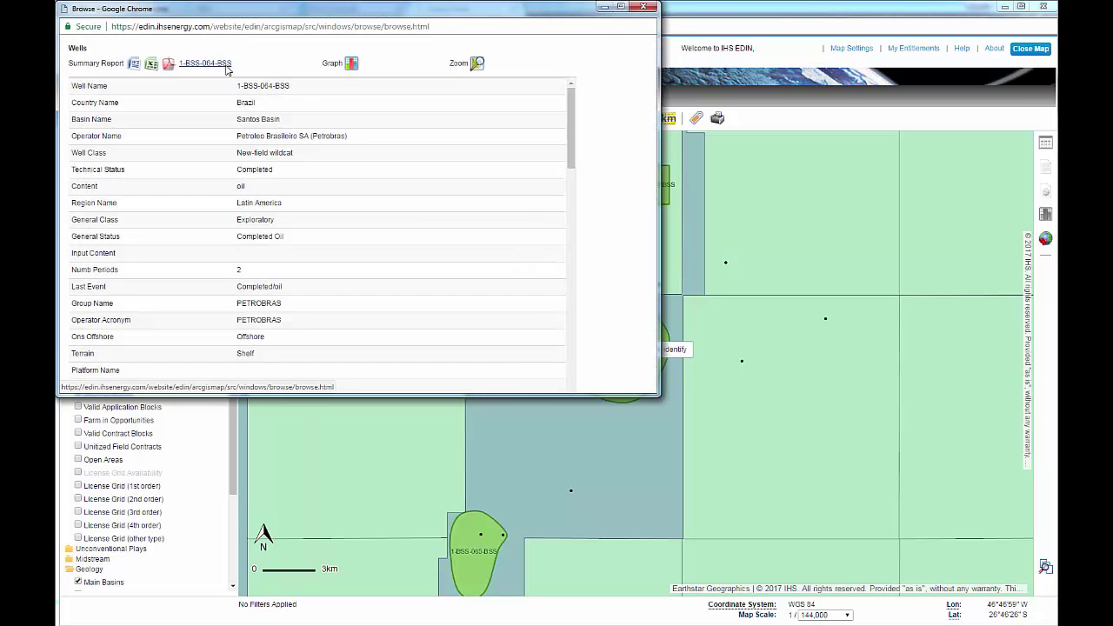
pyautogui.click(225, 65)
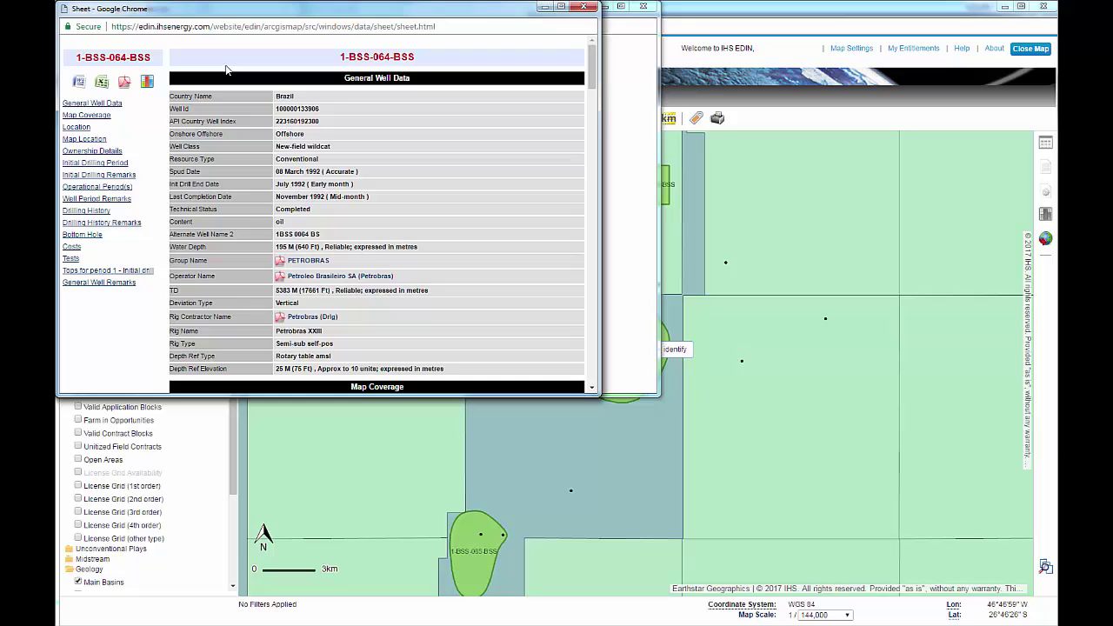
pyautogui.click(585, 9)
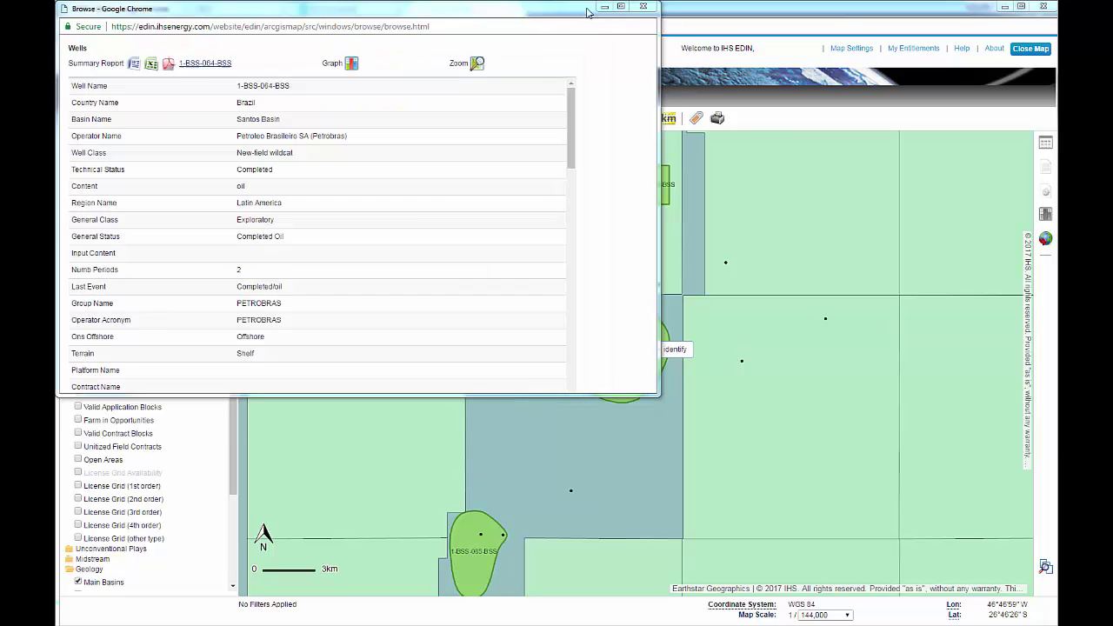
pyautogui.click(643, 6)
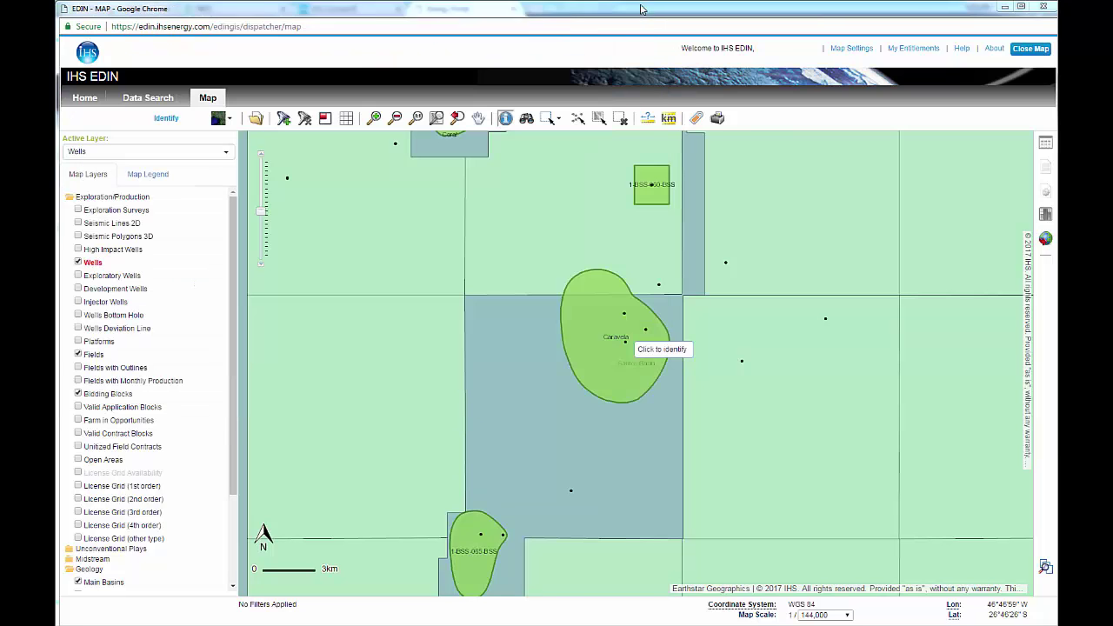
# Step: Zoom back out to the regional view and add the Ports and Terminals map layers
pyautogui.click(262, 241)
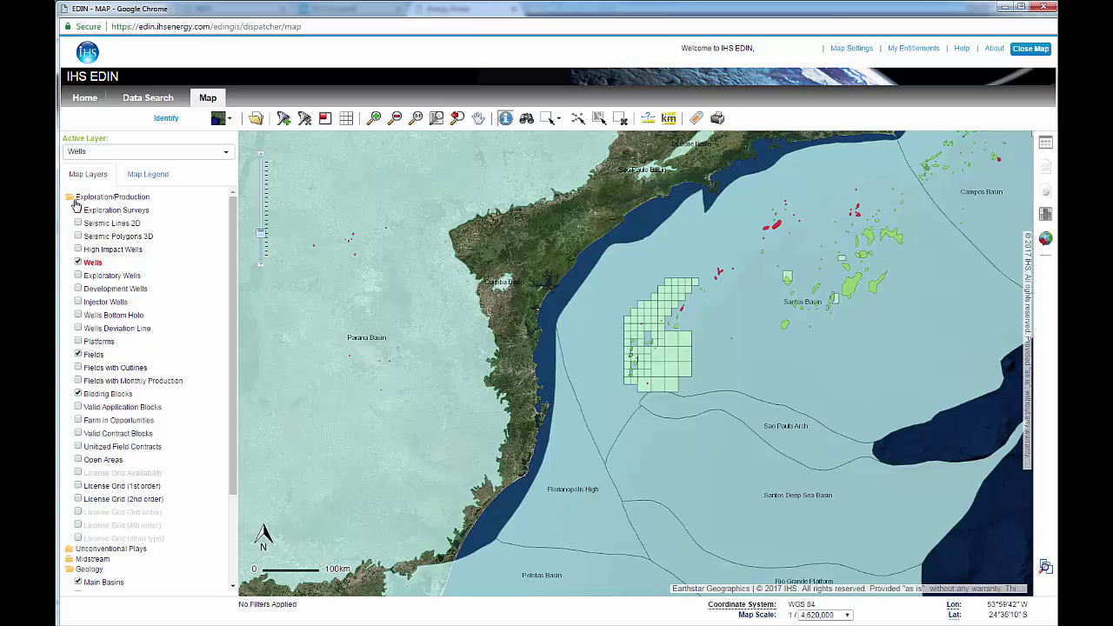
pyautogui.click(70, 197)
pyautogui.click(70, 217)
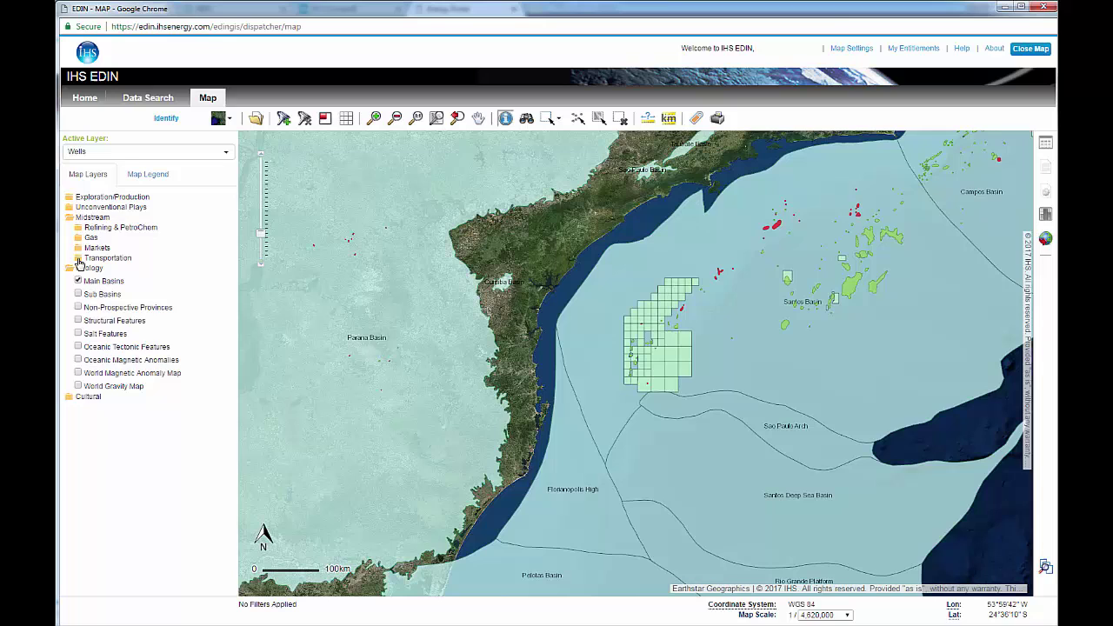
pyautogui.click(78, 259)
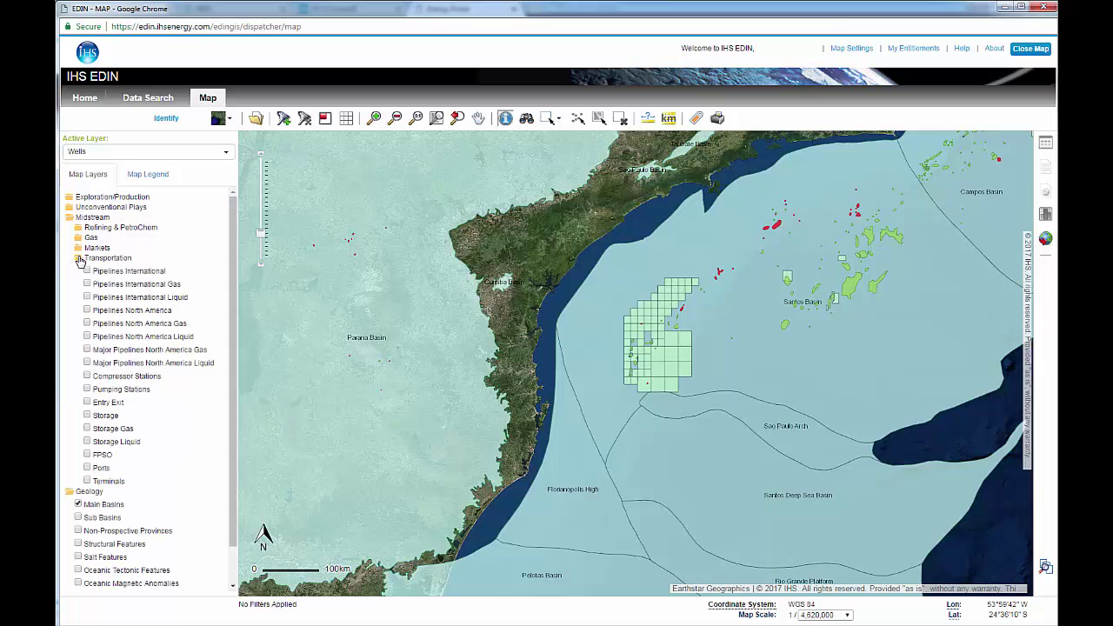
pyautogui.click(87, 362)
pyautogui.click(87, 480)
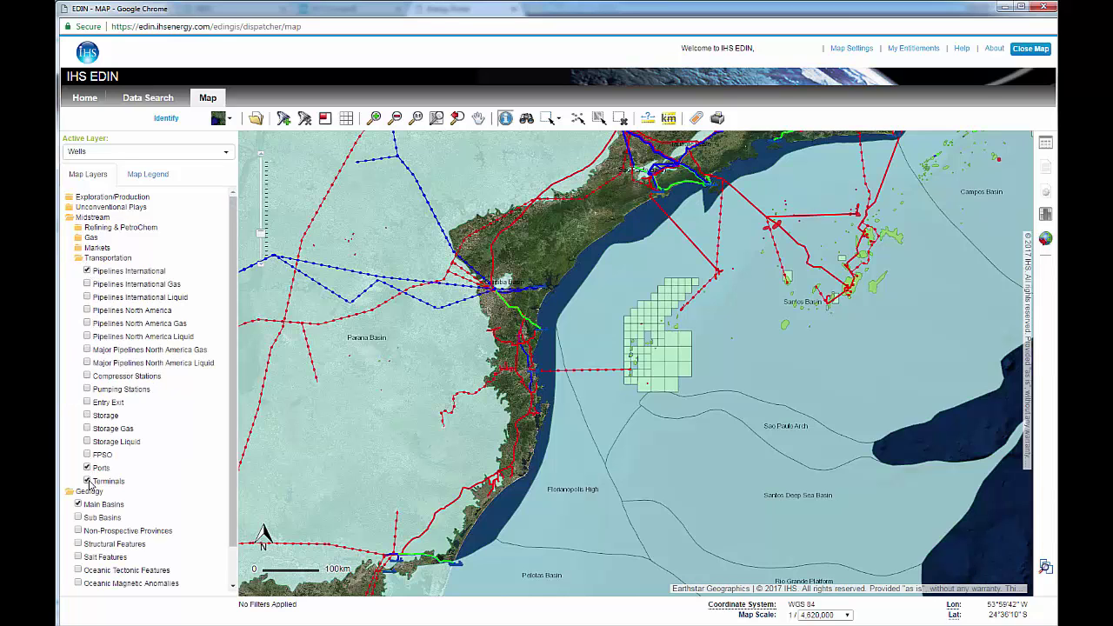
# Step: Make Pipelines International the active layer and identify pipeline PMLZ-1 - RECAP
pyautogui.click(226, 152)
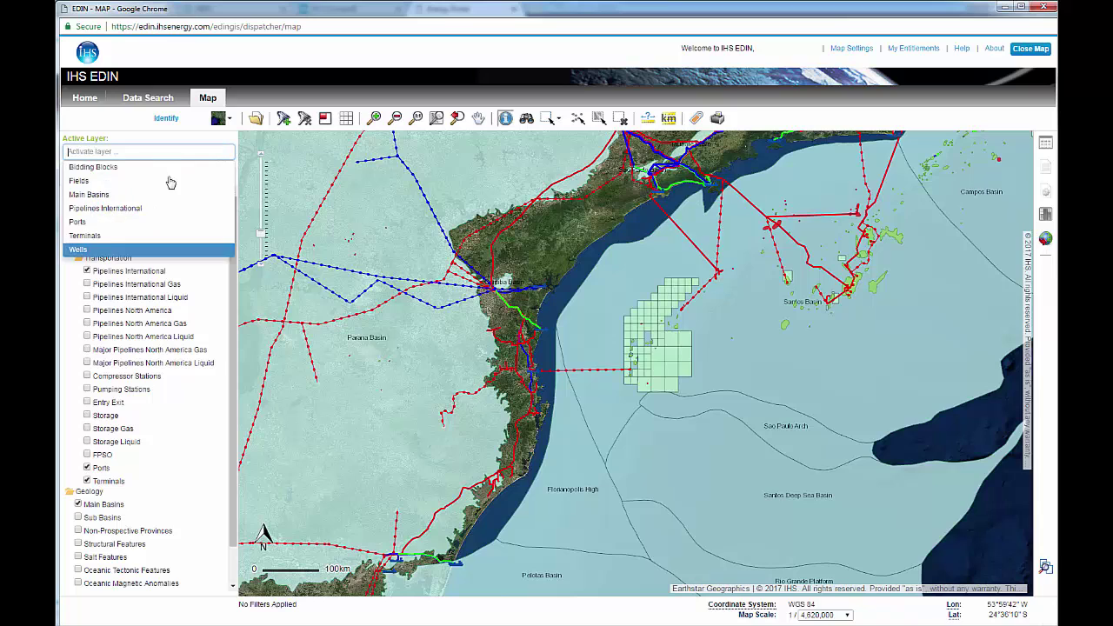
pyautogui.click(105, 208)
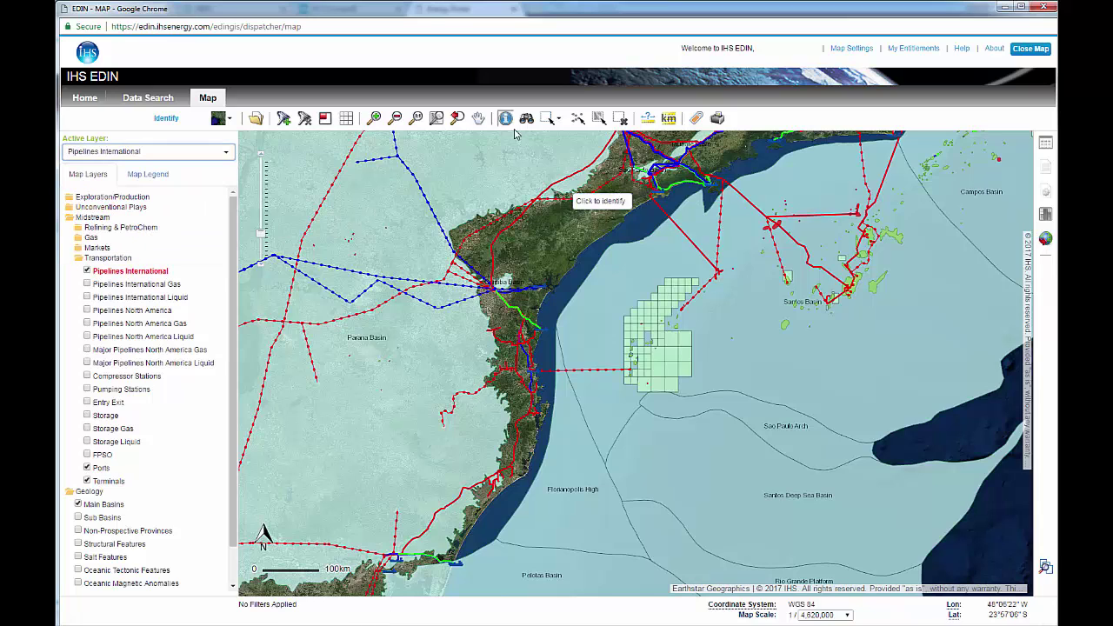
pyautogui.click(661, 212)
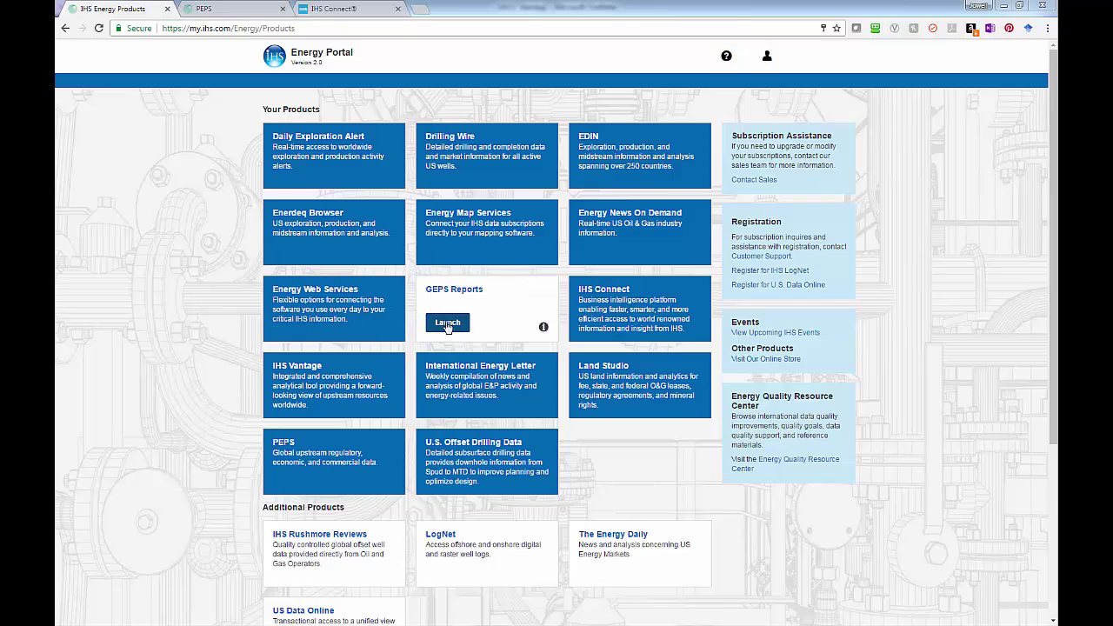
# Step: Filter GEPS Reports' latest articles to Brazil and download the Brazil Dec 2016 report
pyautogui.click(447, 323)
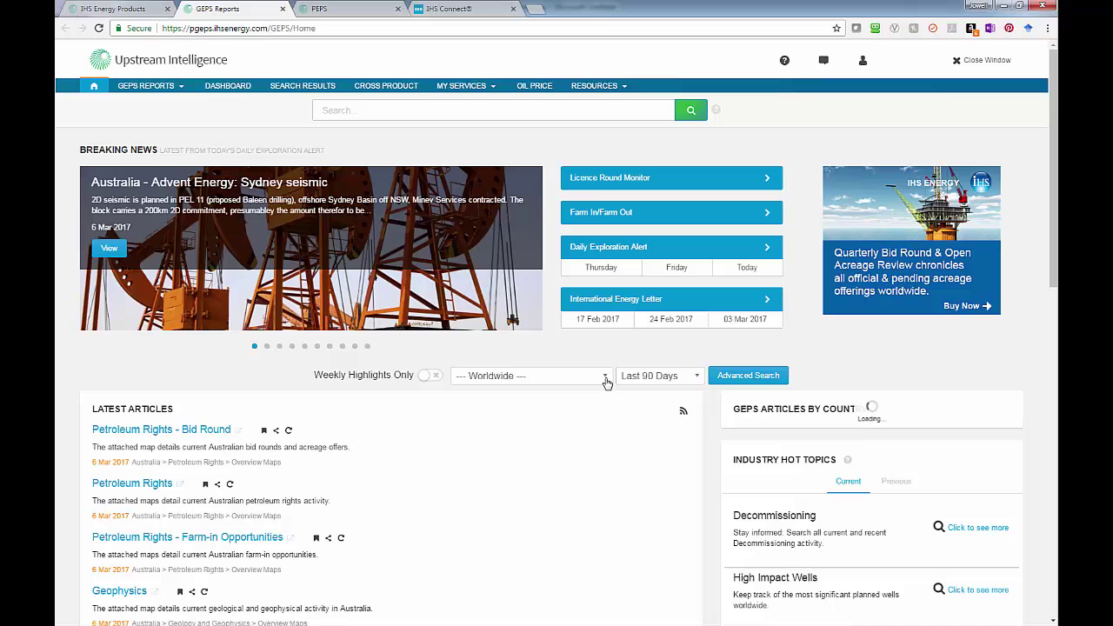
pyautogui.click(607, 375)
pyautogui.scroll(-2, 546, 383)
pyautogui.scroll(-6, 530, 322)
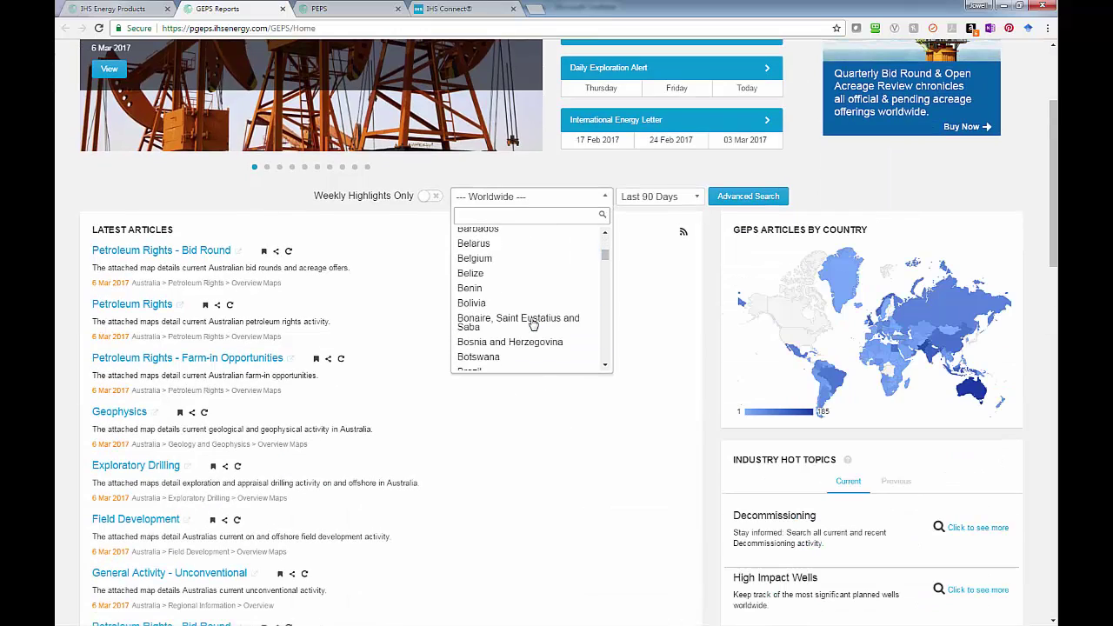
pyautogui.click(477, 255)
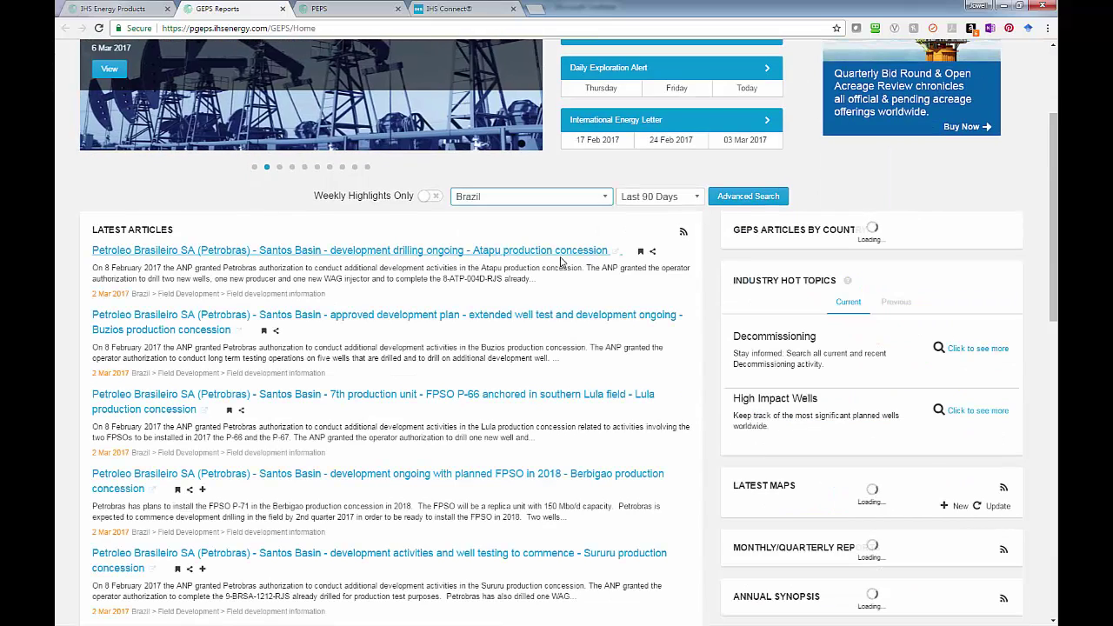
pyautogui.moveTo(1049, 163); pyautogui.dragTo(1049, 463)
pyautogui.click(826, 313)
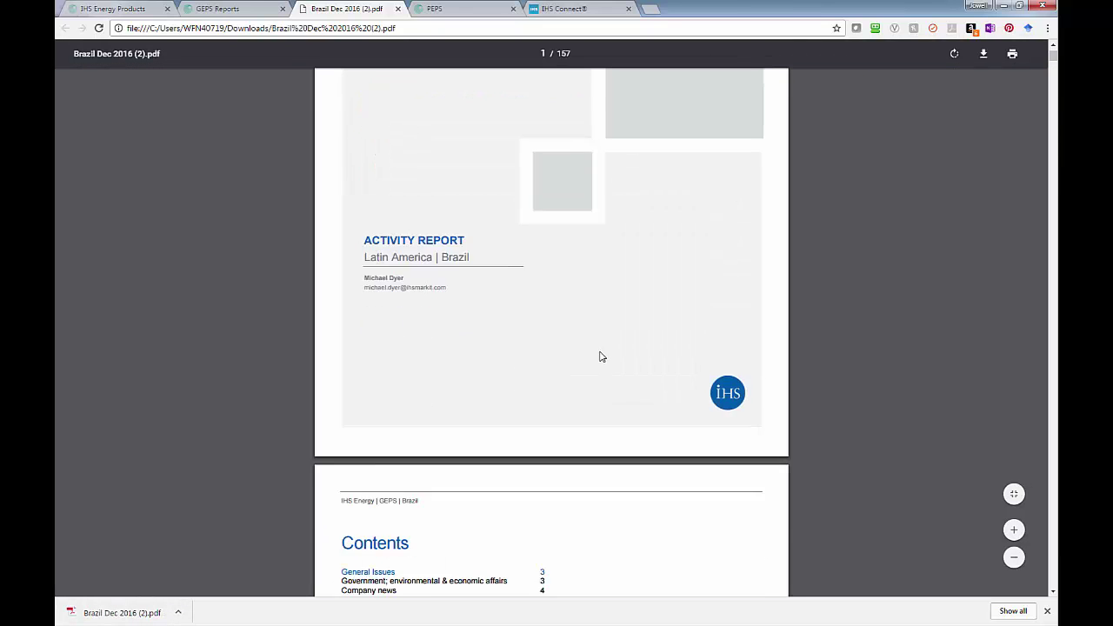
# Step: View the Petroleum Rights maps in the Brazil Dec 2016 report, then close it
pyautogui.click(400, 345)
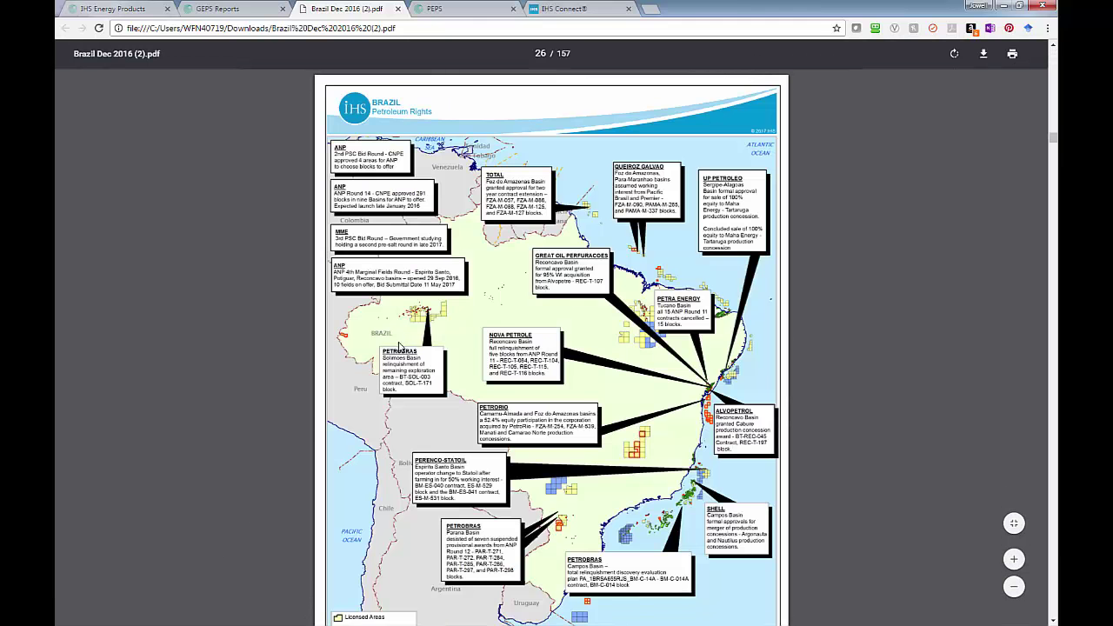
pyautogui.scroll(-10, 409, 348)
pyautogui.scroll(-5, 412, 351)
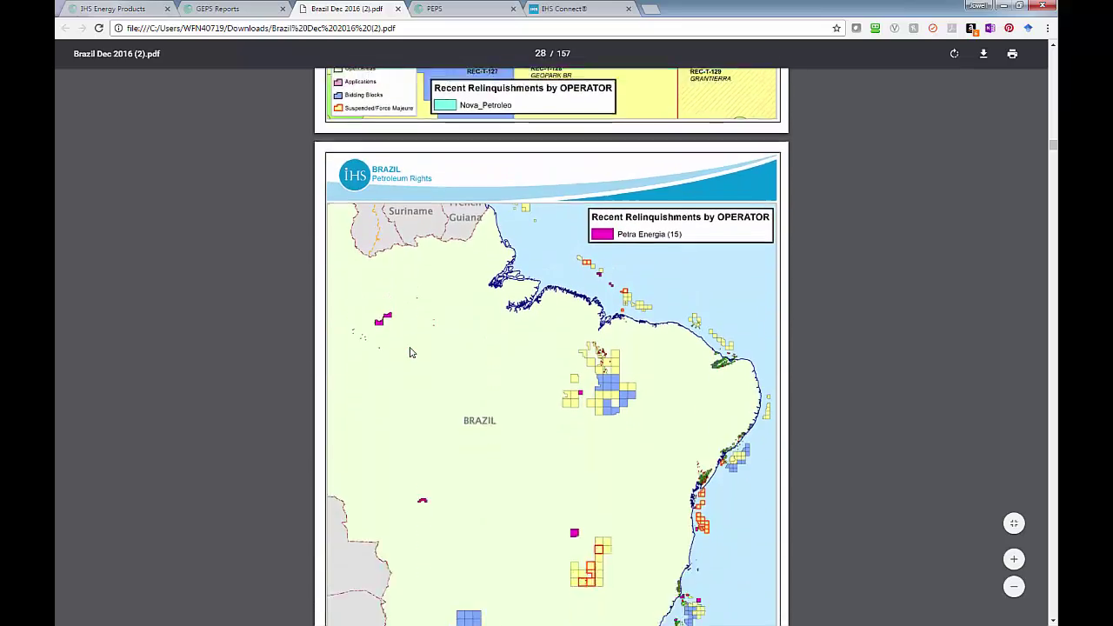
pyautogui.click(399, 8)
# Step: Open Brazil's Farm In/Farm Out listings (18 results)
pyautogui.scroll(15, 481, 409)
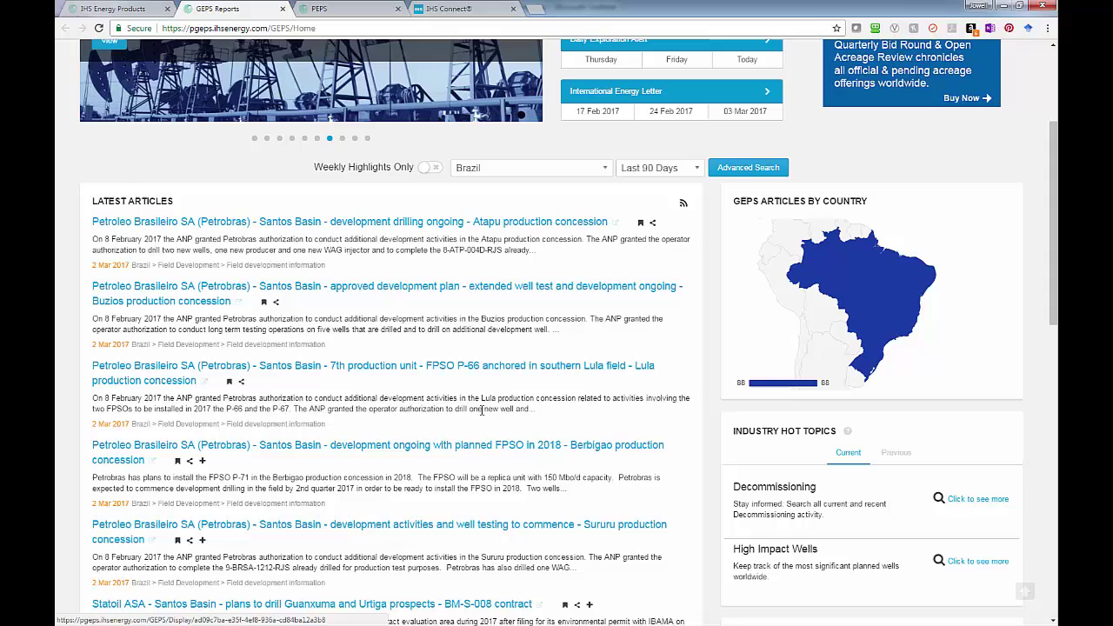
pyautogui.scroll(3, 481, 409)
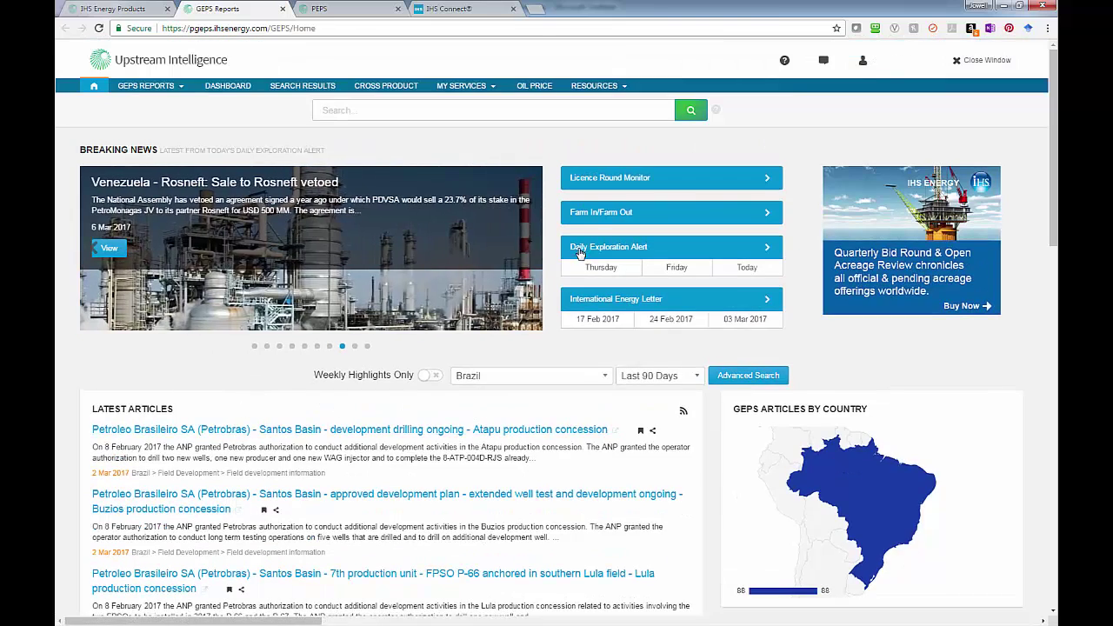
pyautogui.click(601, 211)
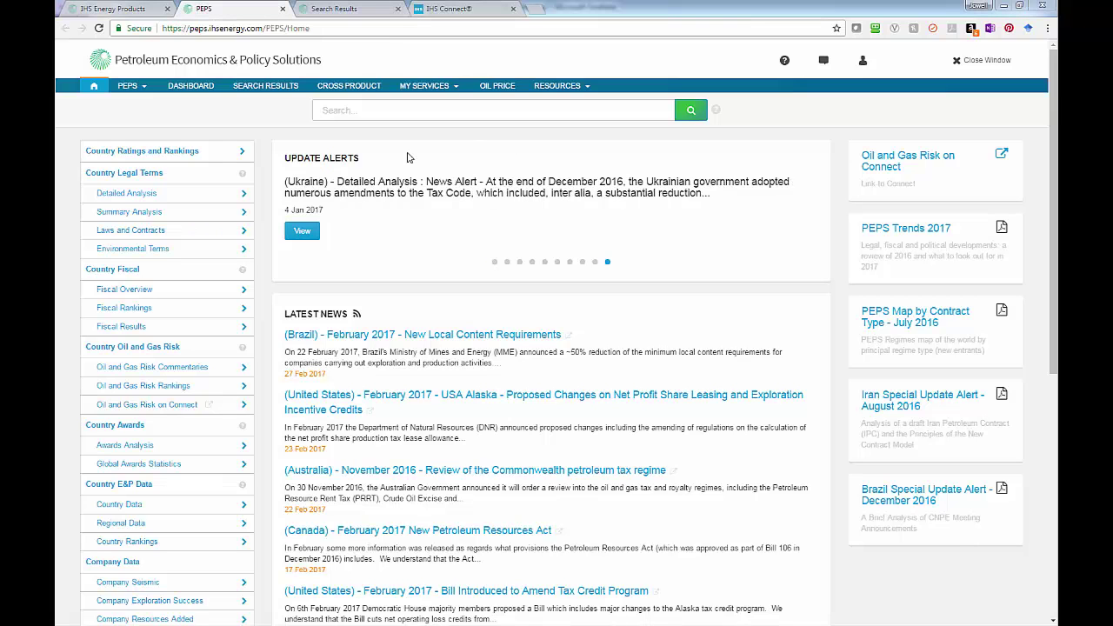
# Step: Filter the PEPS Summary Analysis reports to Brazil under Latin America
pyautogui.click(127, 214)
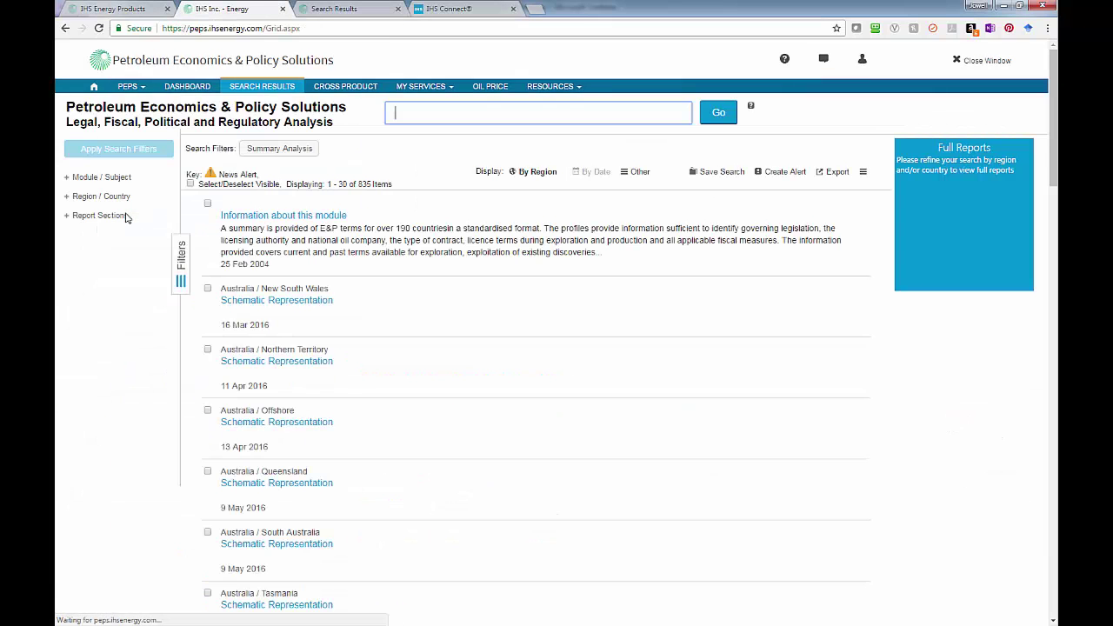
pyautogui.click(69, 198)
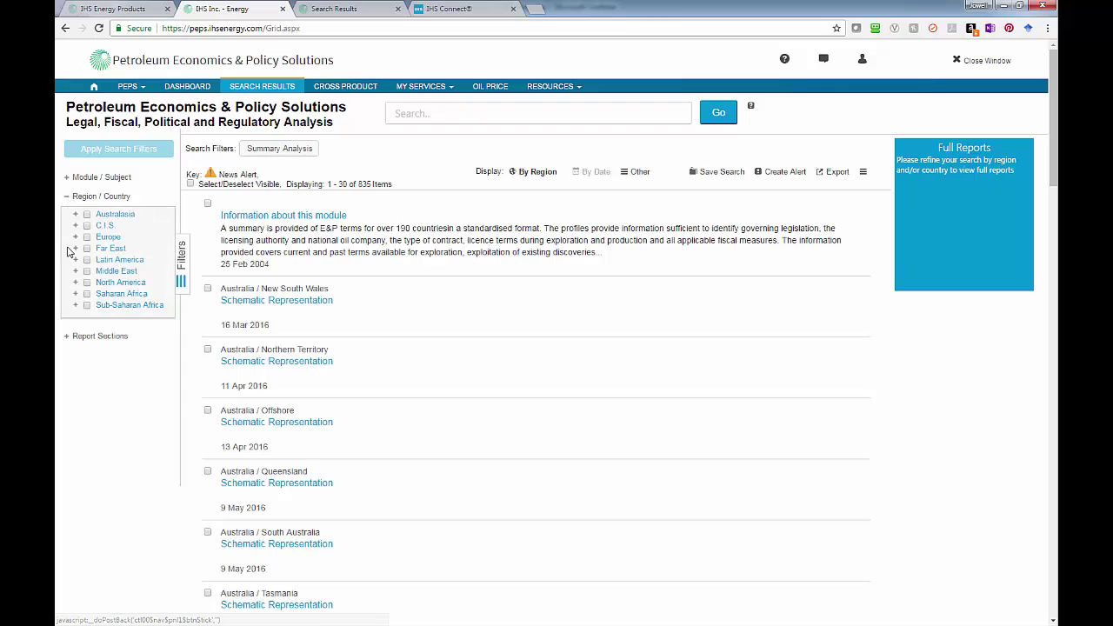
pyautogui.click(76, 260)
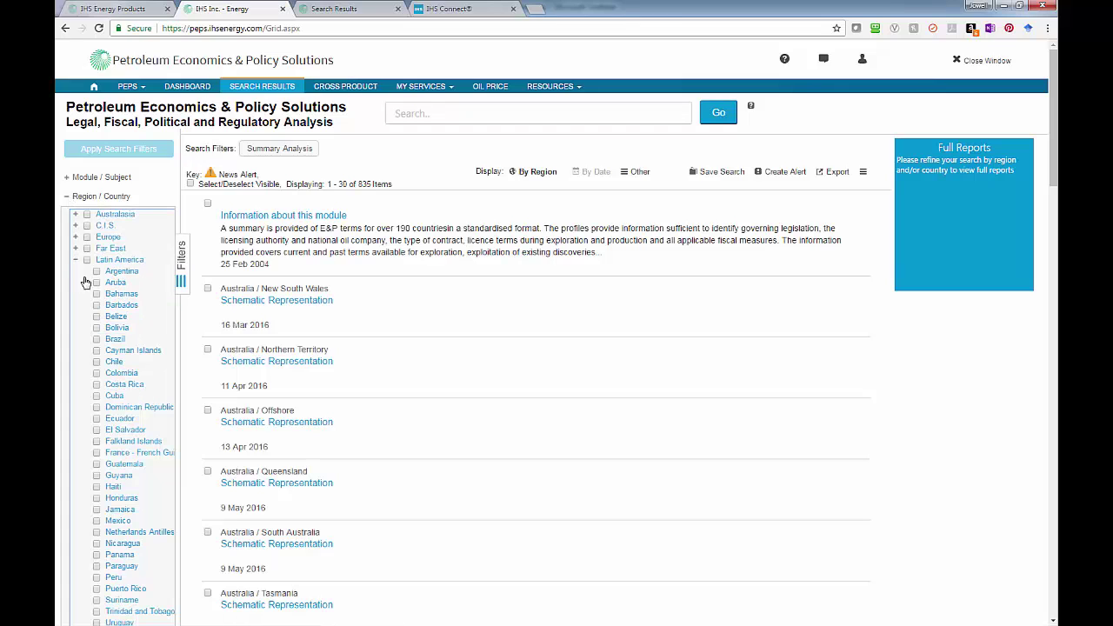
pyautogui.click(97, 340)
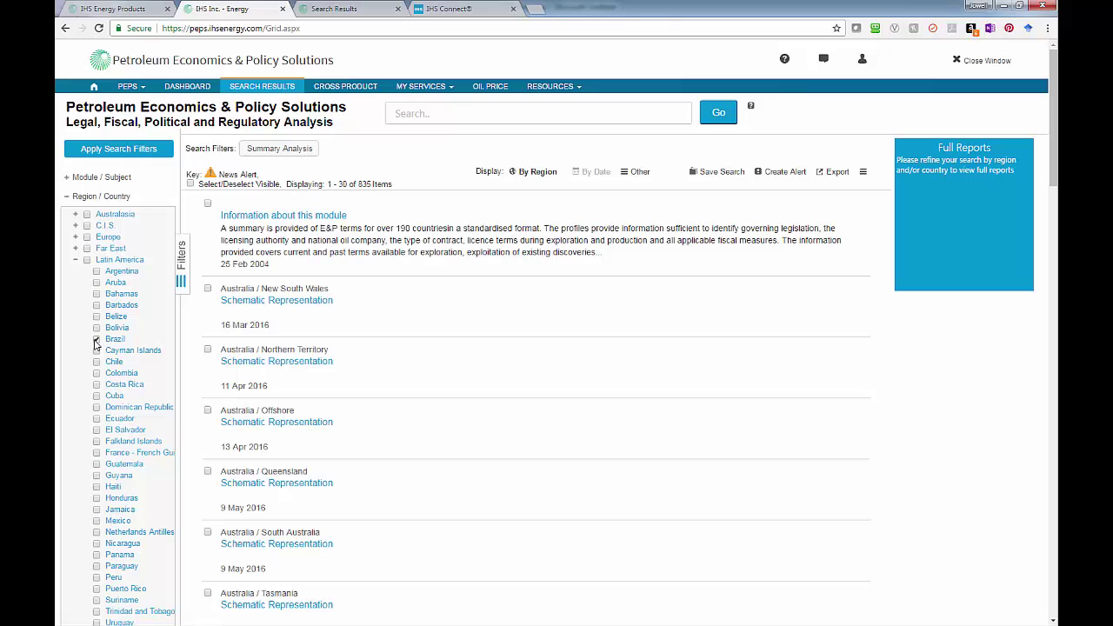
pyautogui.click(133, 150)
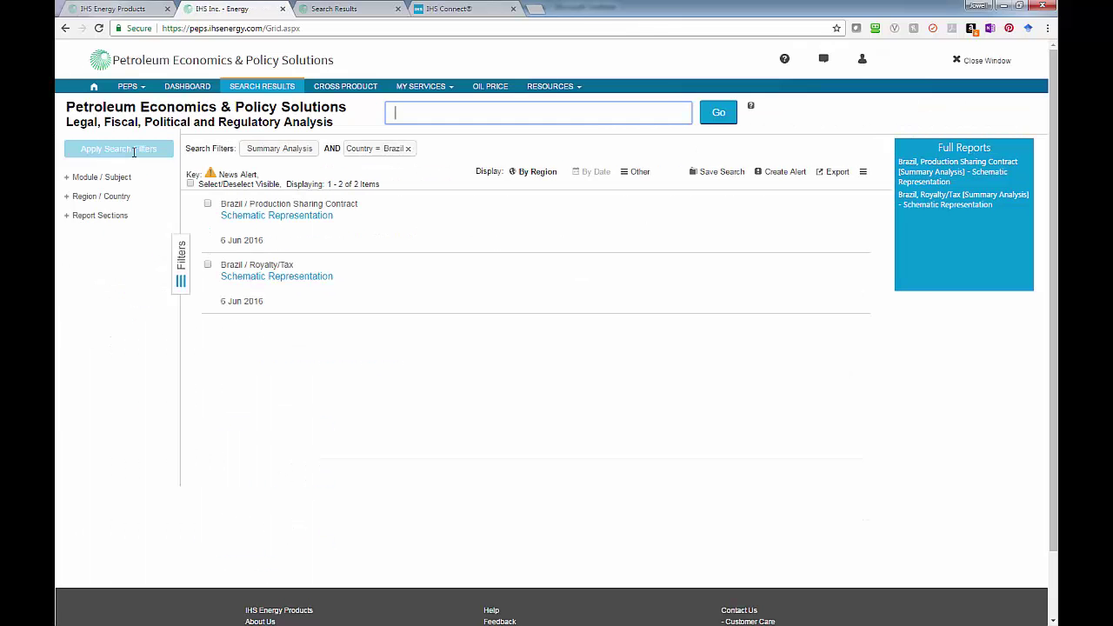
# Step: Review the Brazil PSA schematic PDF's Fiscal Terms Snapshot, close it, and return home
pyautogui.click(261, 219)
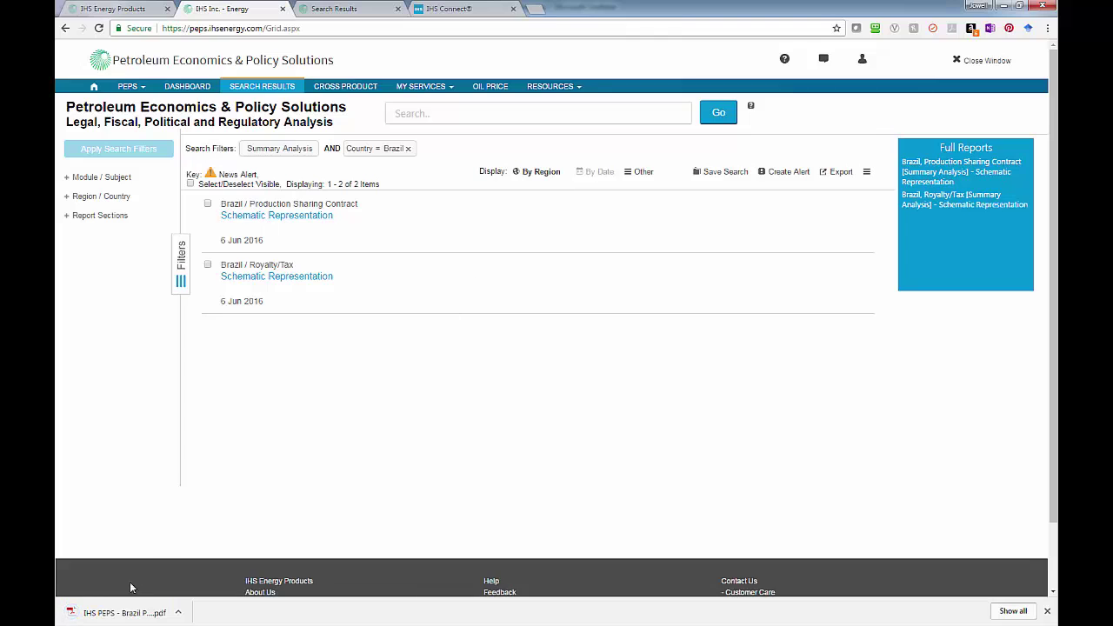
pyautogui.click(122, 612)
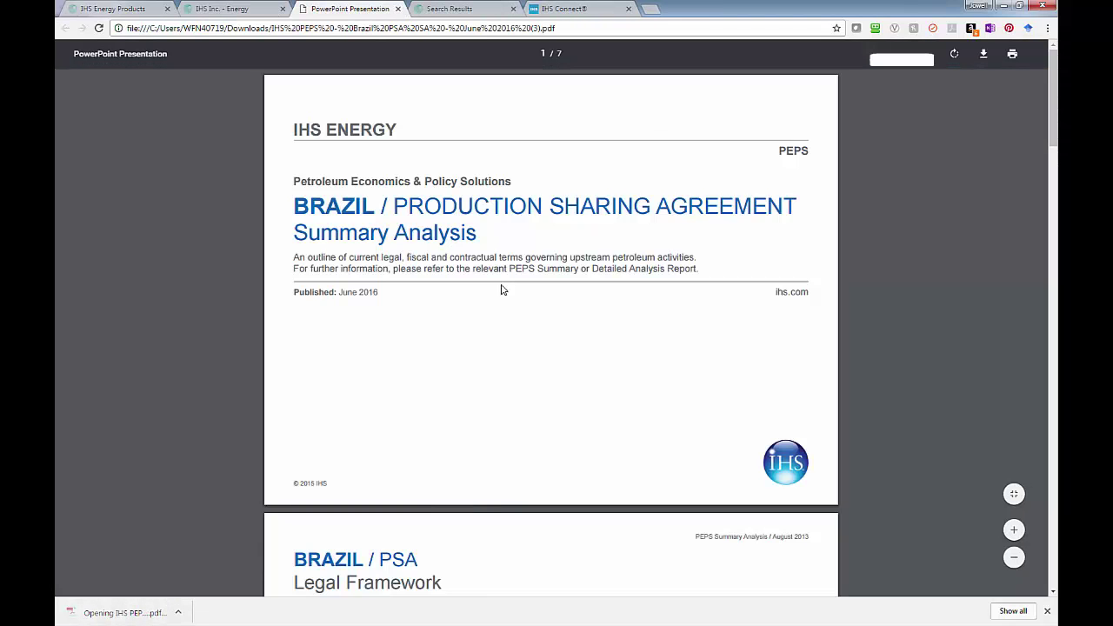
pyautogui.scroll(-20, 515, 323)
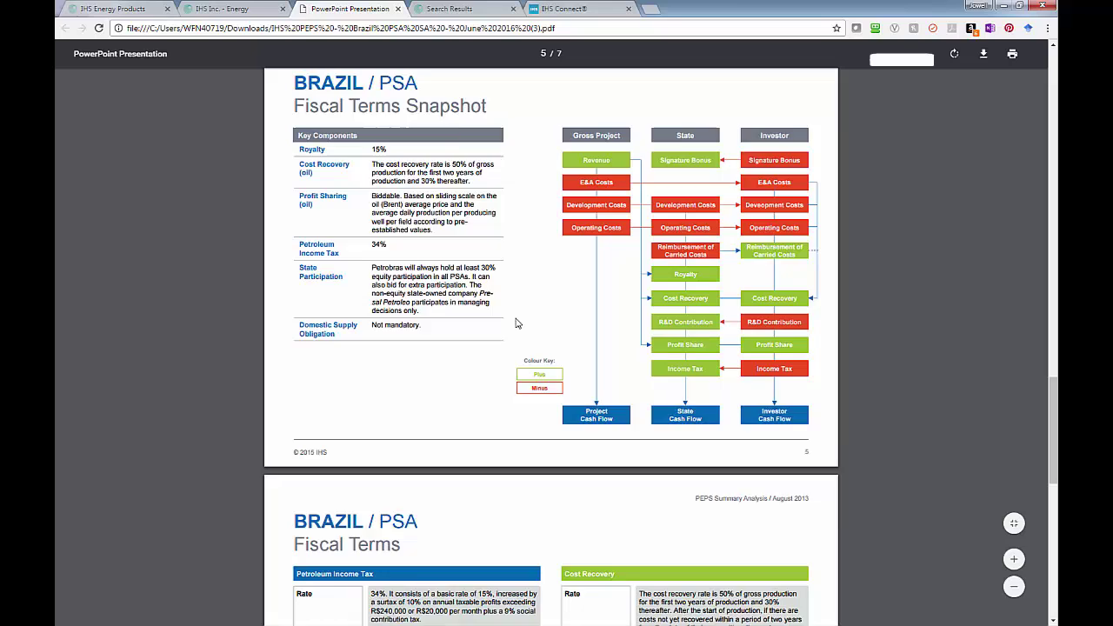
pyautogui.scroll(1, 515, 323)
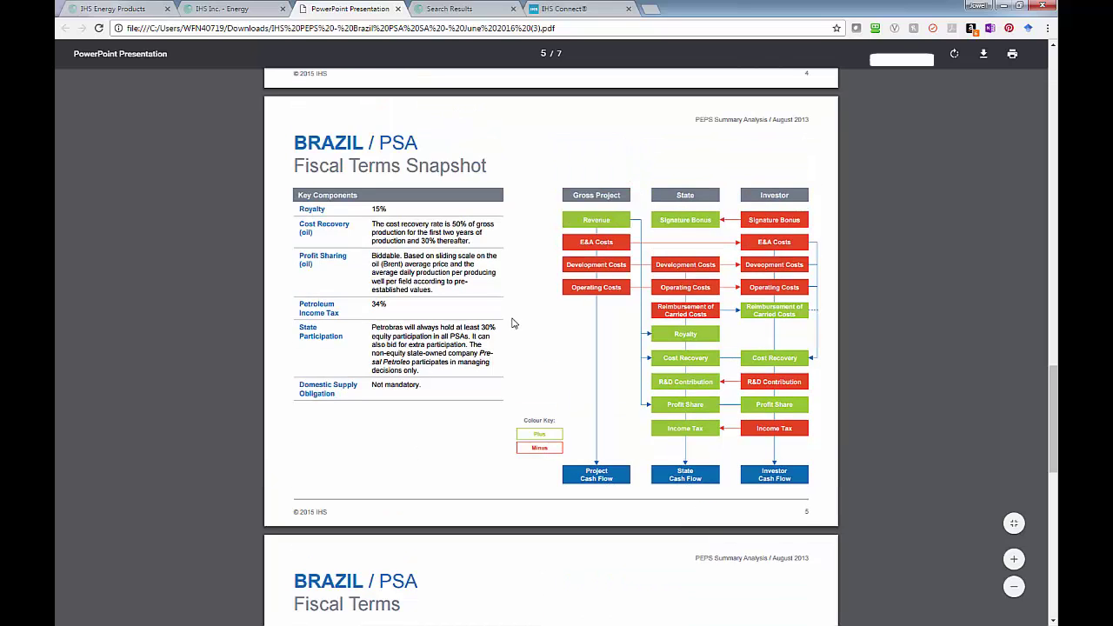
pyautogui.click(397, 9)
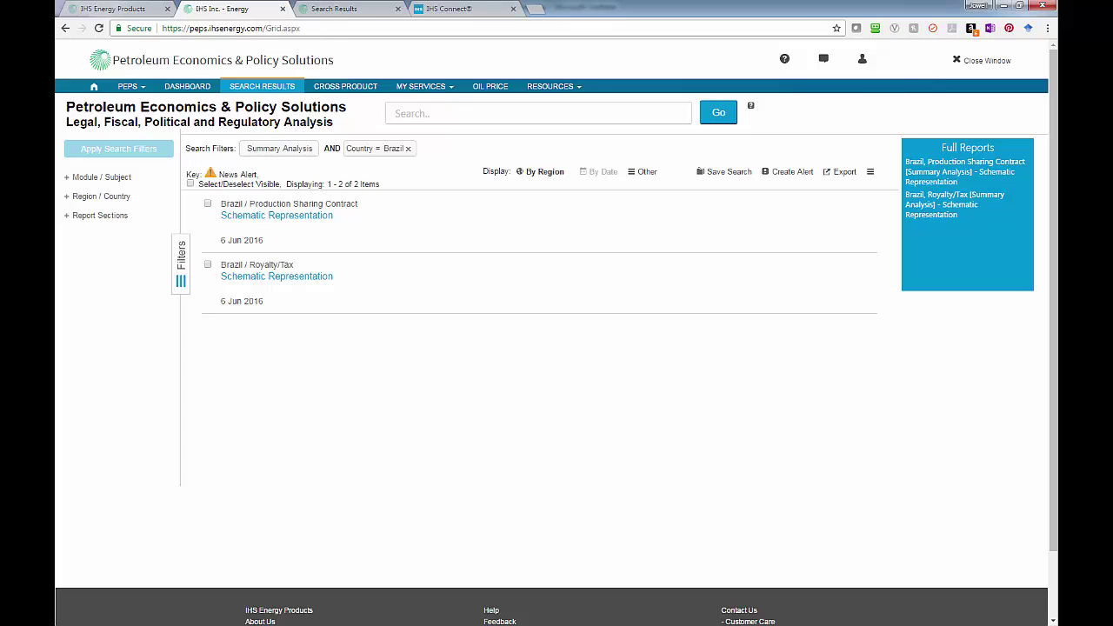
pyautogui.click(69, 30)
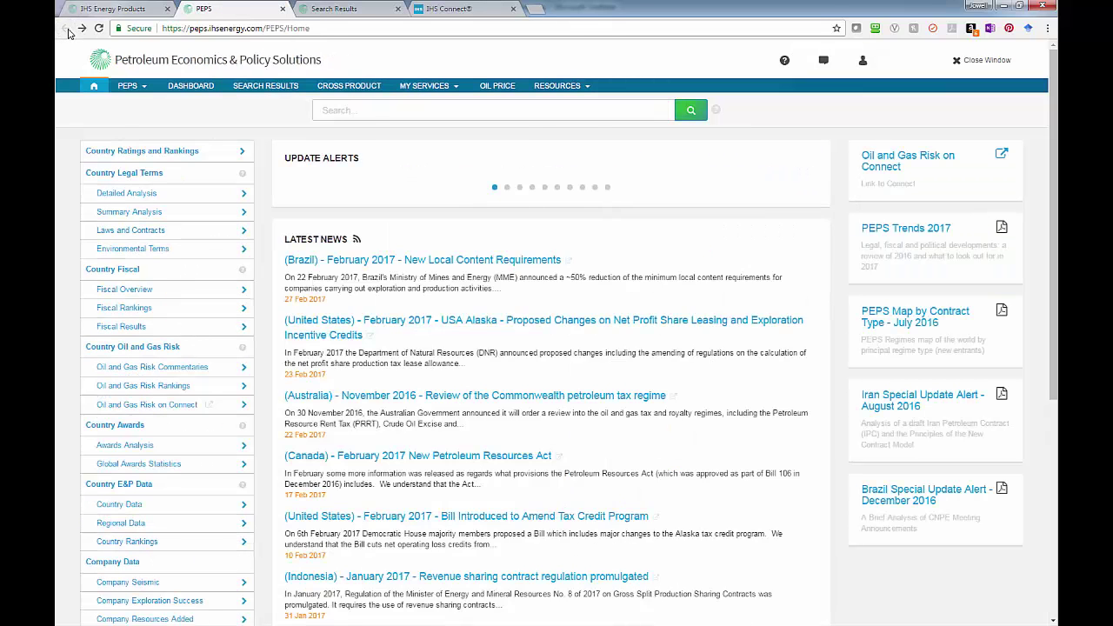
# Step: Download Brazil's PSC detailed analysis and follow its 2013 PSA Annex VII Art 6.11 link
pyautogui.click(156, 191)
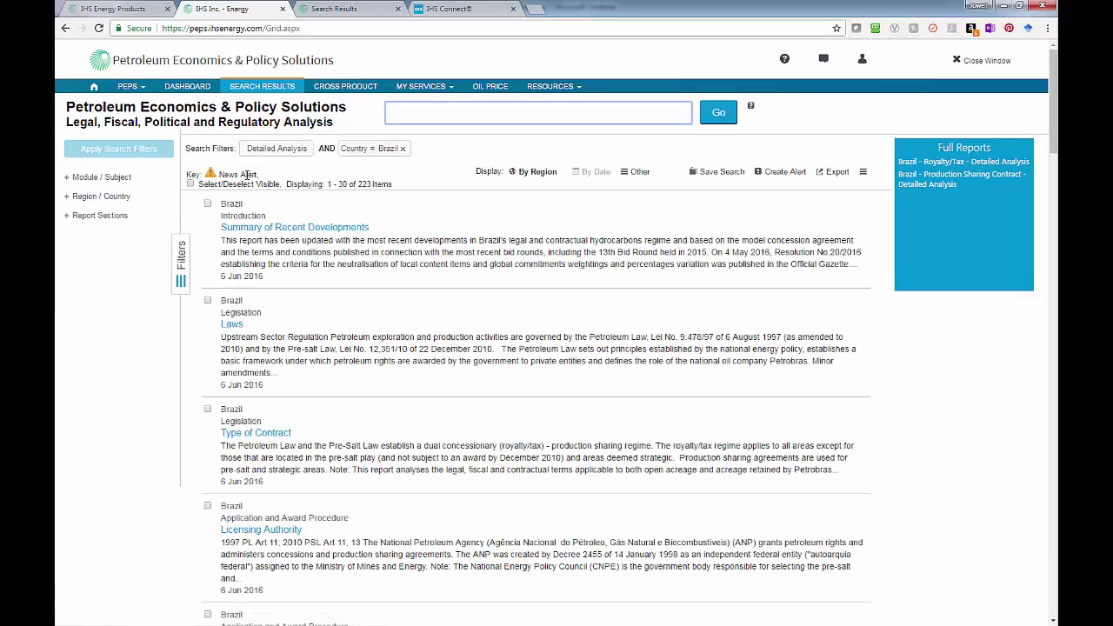
pyautogui.click(916, 191)
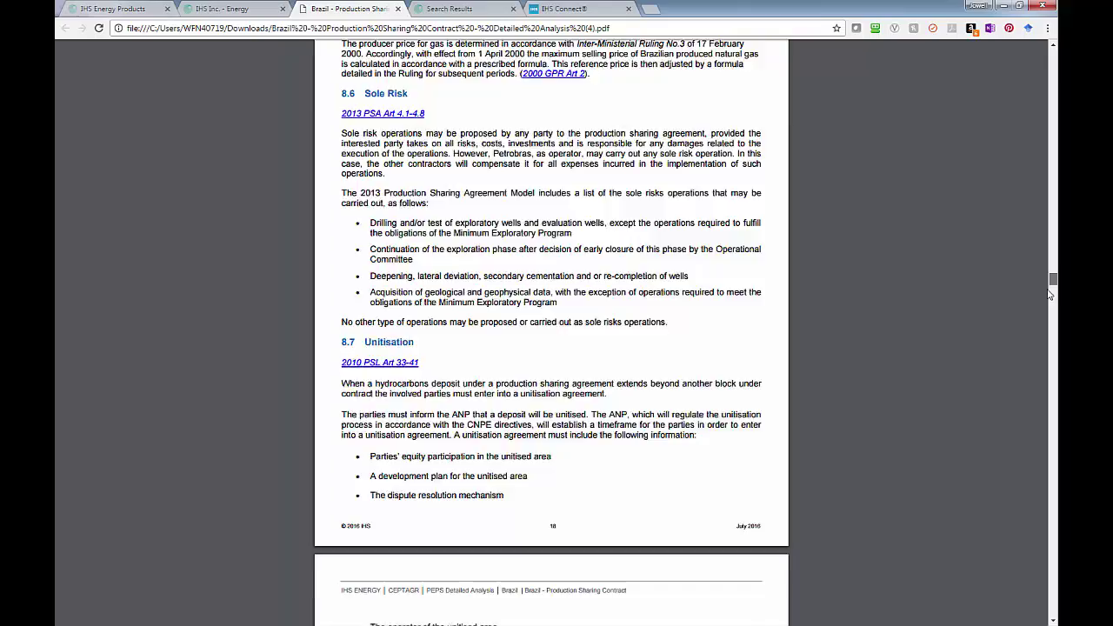
pyautogui.scroll(-20, 683, 233)
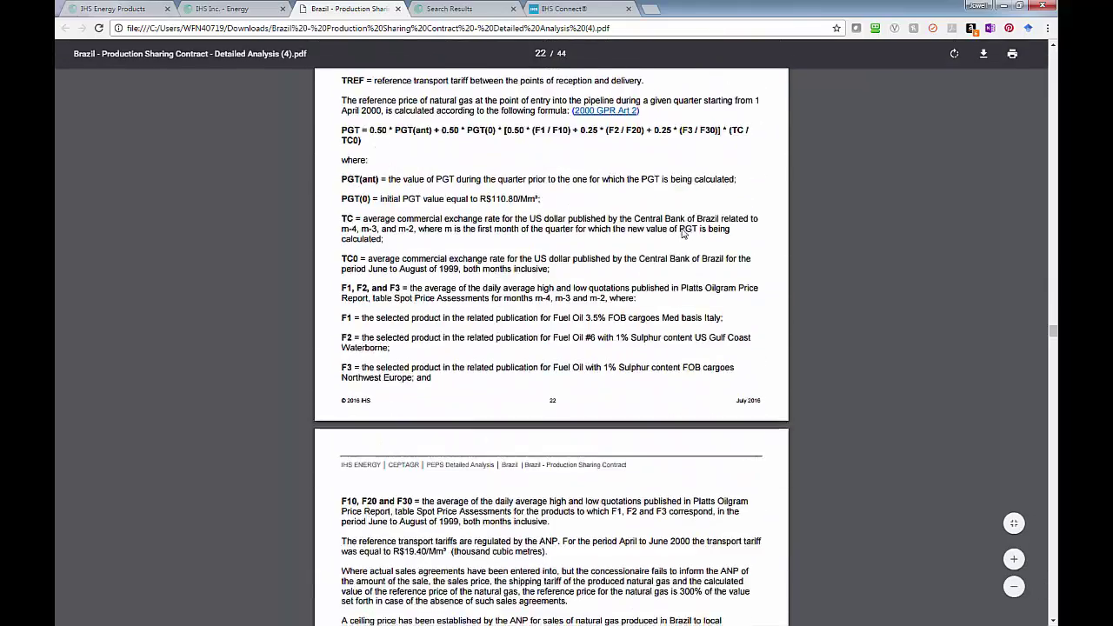
pyautogui.scroll(-15, 683, 233)
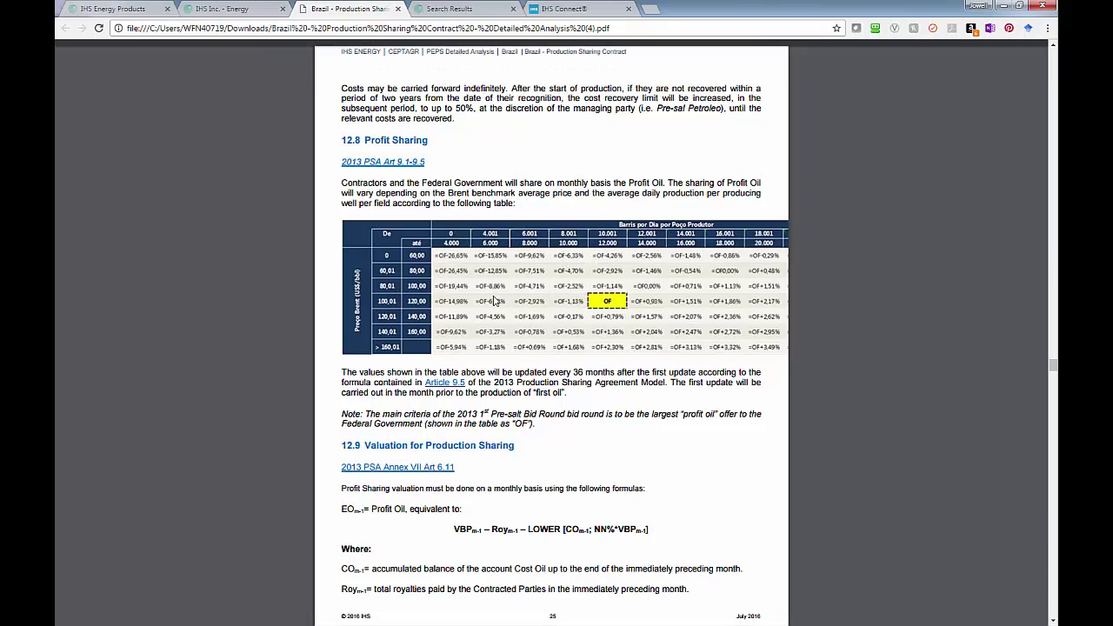
pyautogui.click(408, 472)
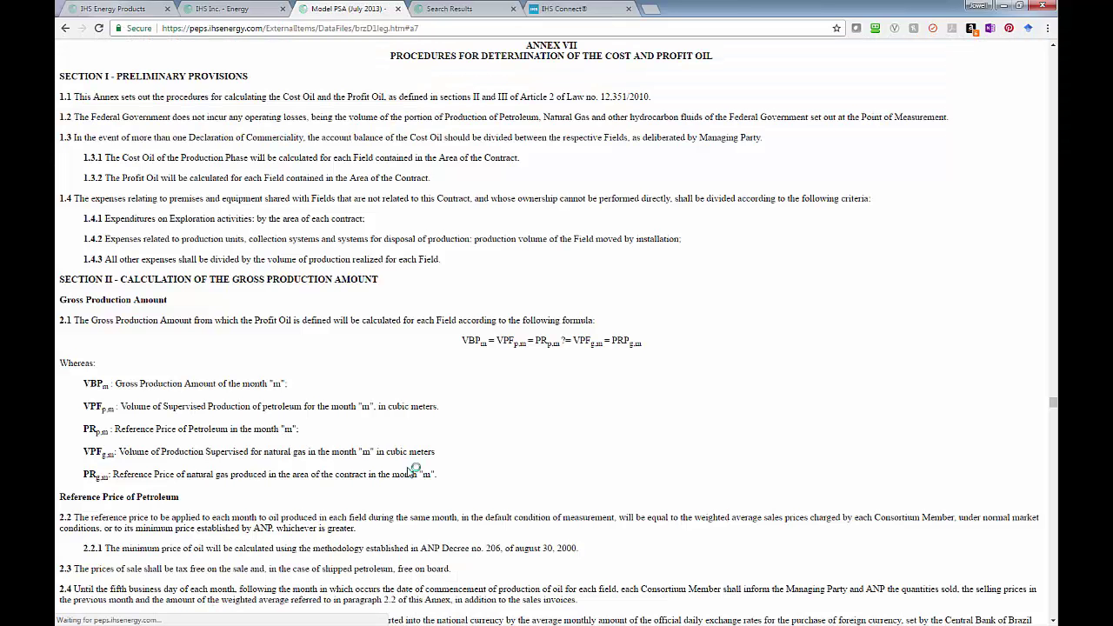
# Step: Go back to PEPS Home and open Brazil's PSC Environmental Terms section
pyautogui.click(232, 13)
pyautogui.click(66, 29)
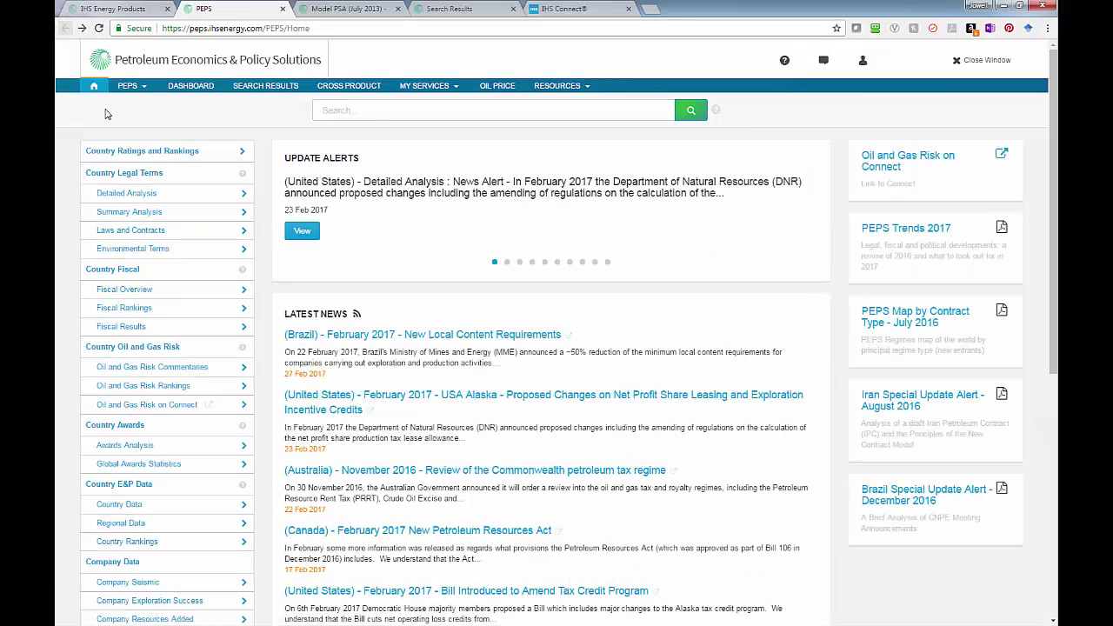
pyautogui.click(145, 250)
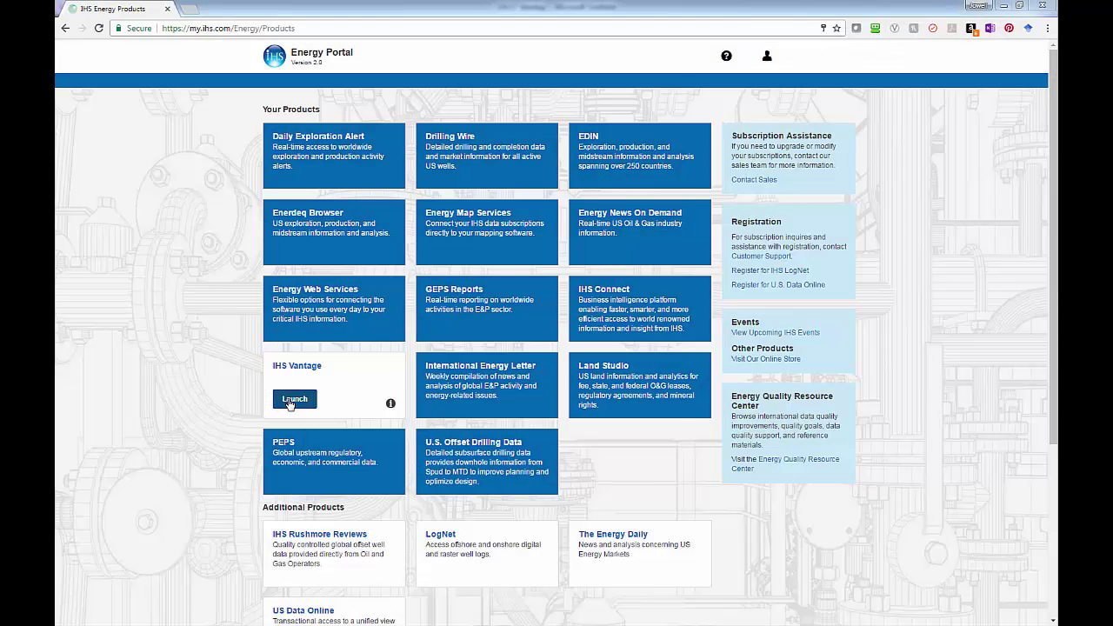
# Step: Launch IHS Vantage full screen and open its map with asset clusters hidden
pyautogui.click(292, 401)
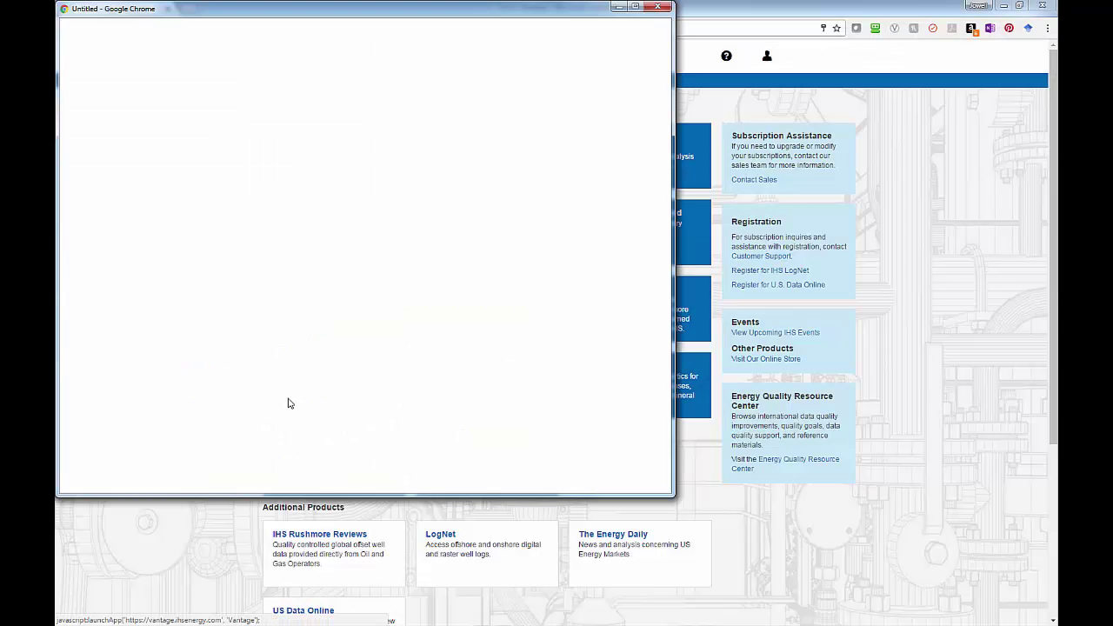
pyautogui.click(635, 6)
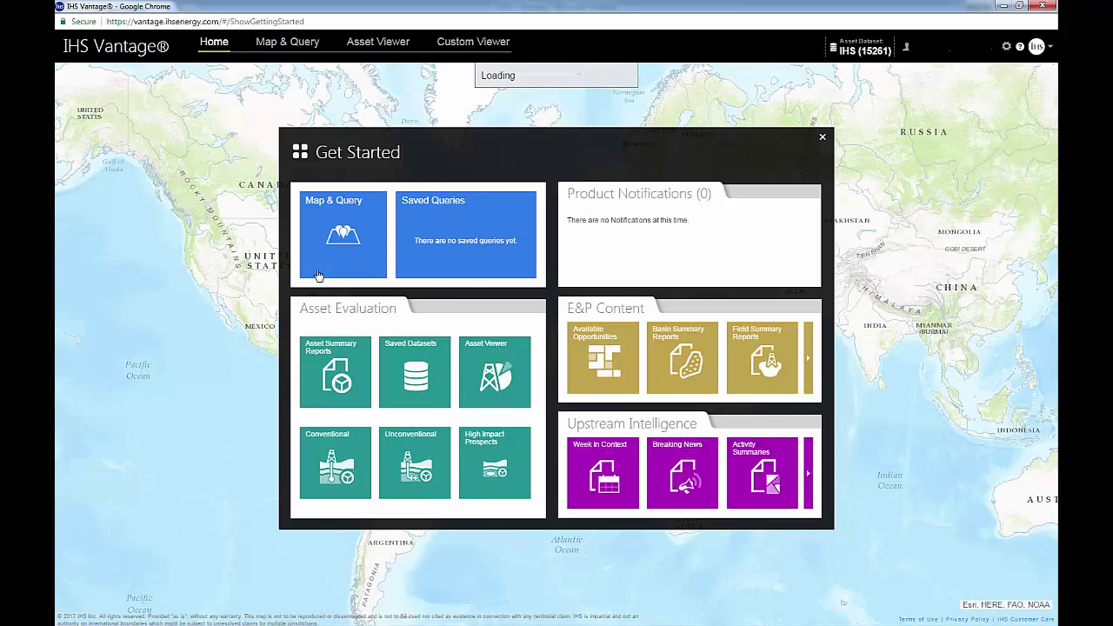
pyautogui.click(339, 235)
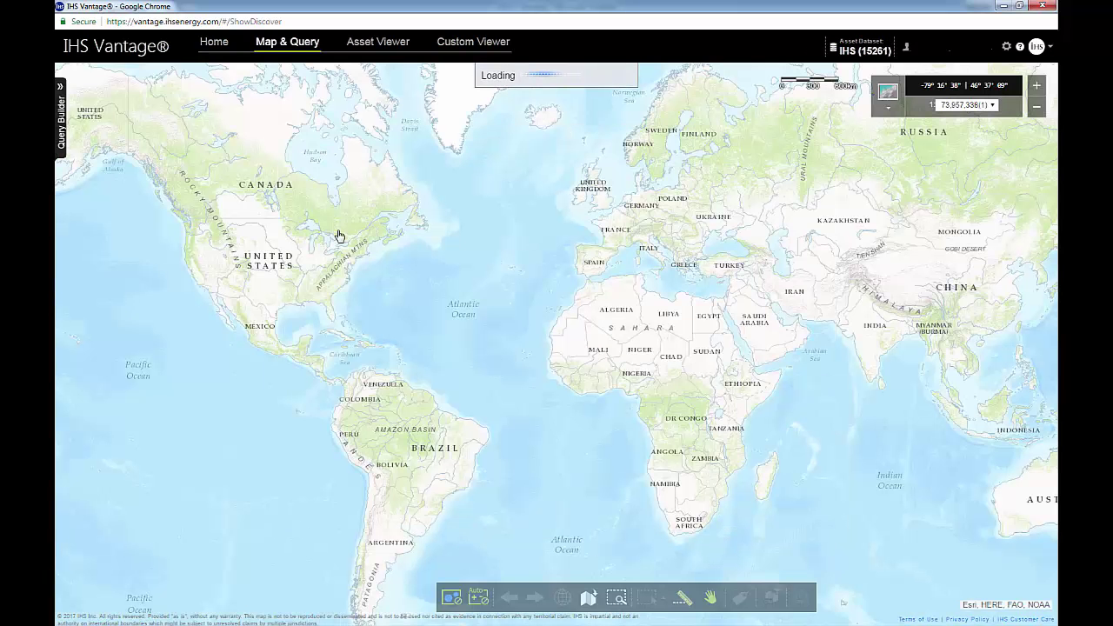
pyautogui.click(453, 600)
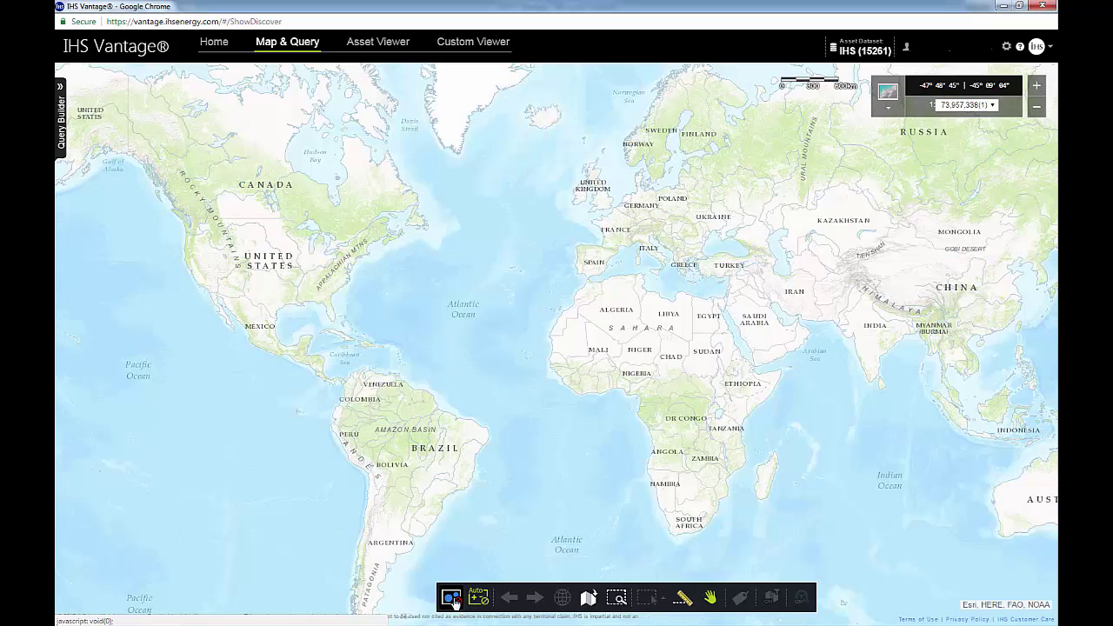
# Step: Filter the query by Basin Name 'santos basin' and show those assets on the map
pyautogui.click(62, 143)
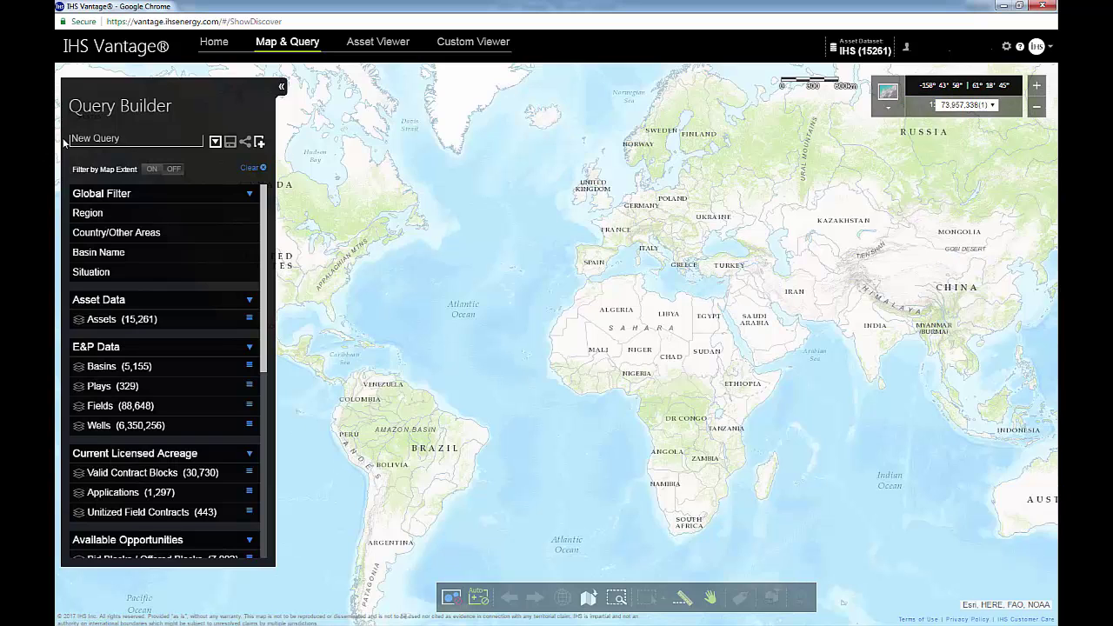
pyautogui.click(90, 259)
pyautogui.click(91, 205)
pyautogui.write('santos ')
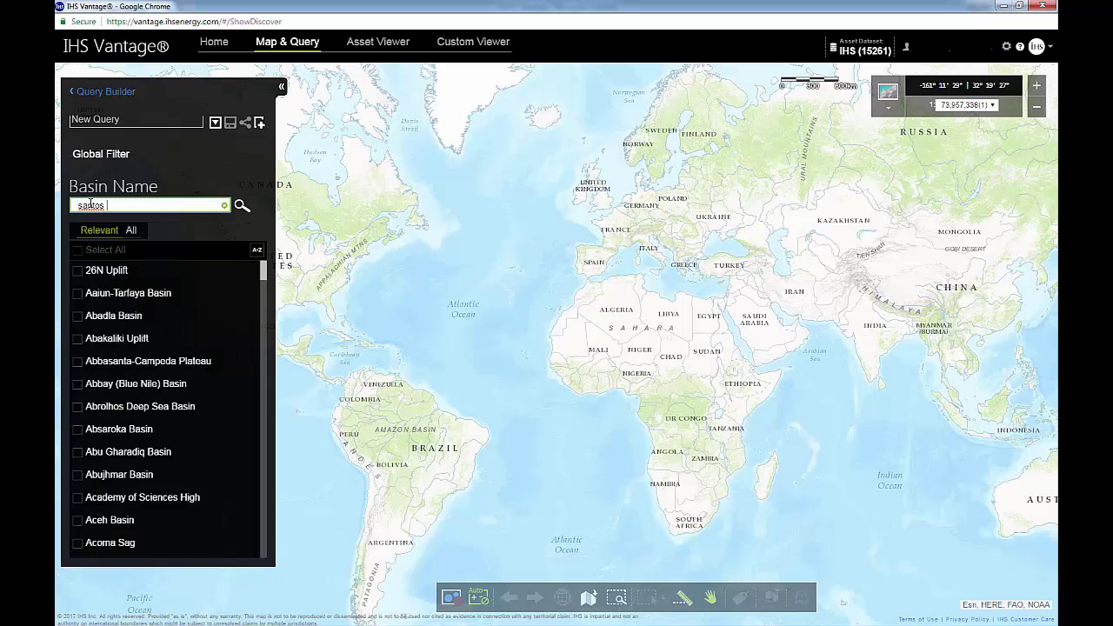
pyautogui.write('basin')
pyautogui.click(80, 271)
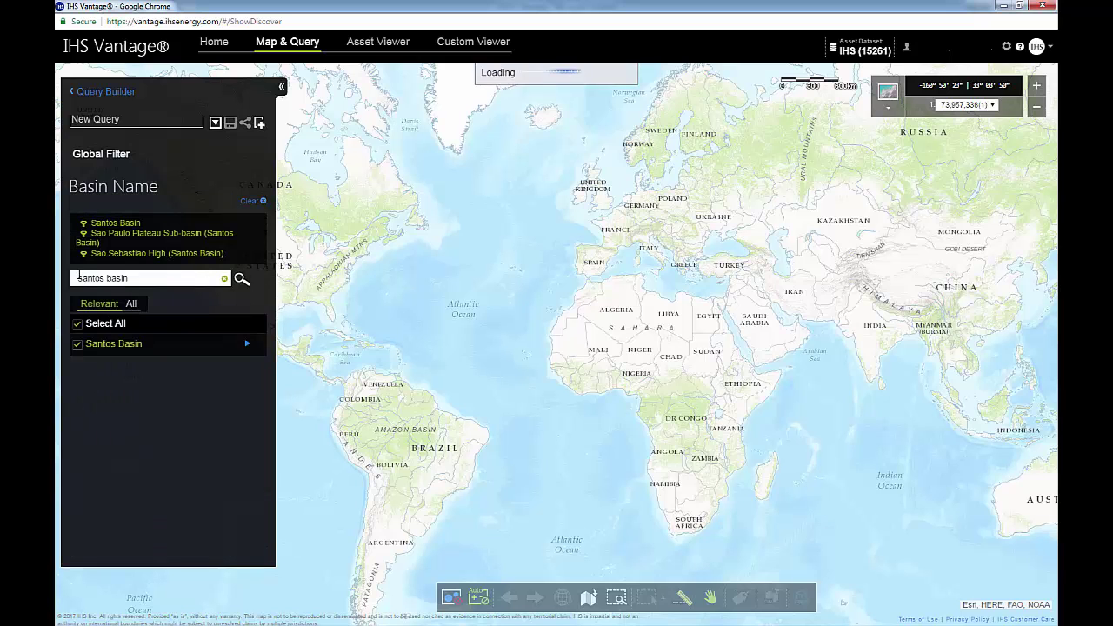
pyautogui.click(108, 92)
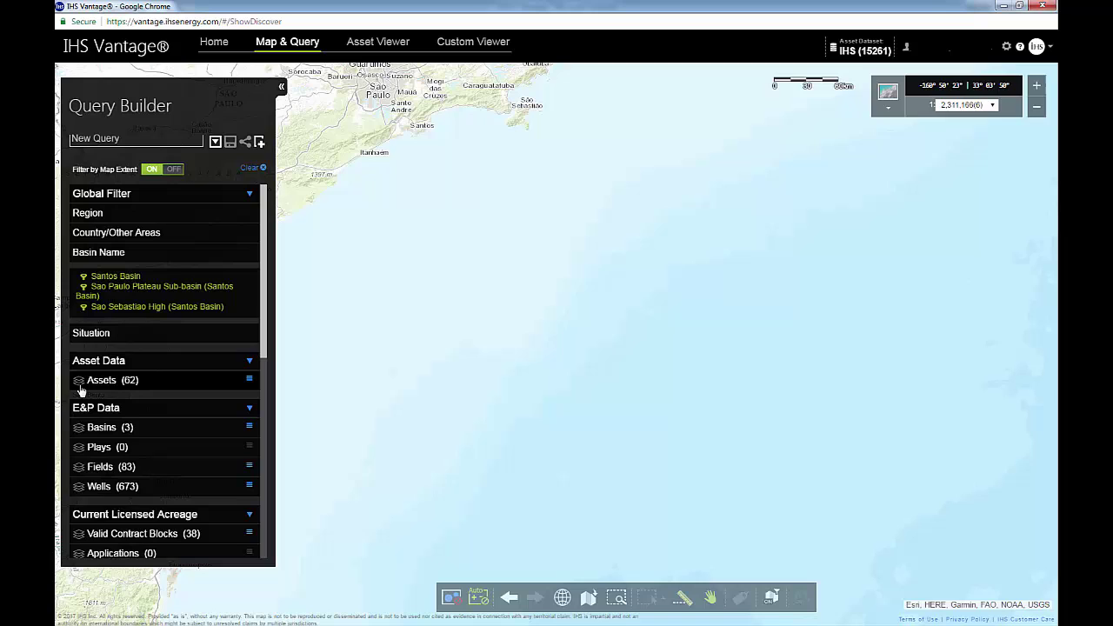
pyautogui.click(79, 386)
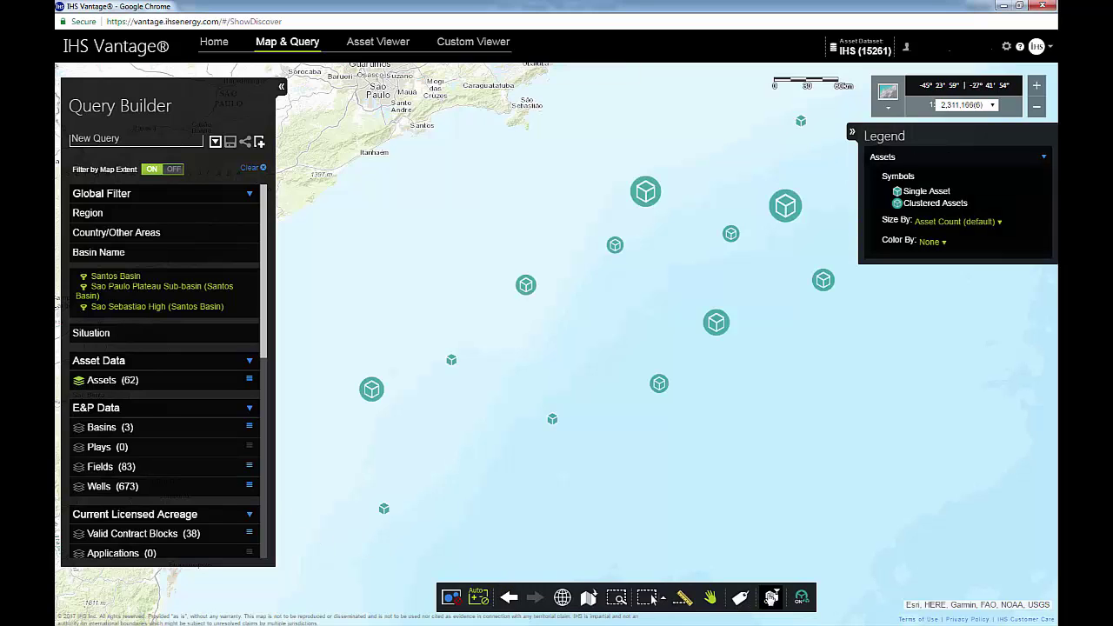
# Step: Uncluster the assets, colour them by Project Lifecycle, and open Guanxuma in Asset Viewer
pyautogui.click(771, 597)
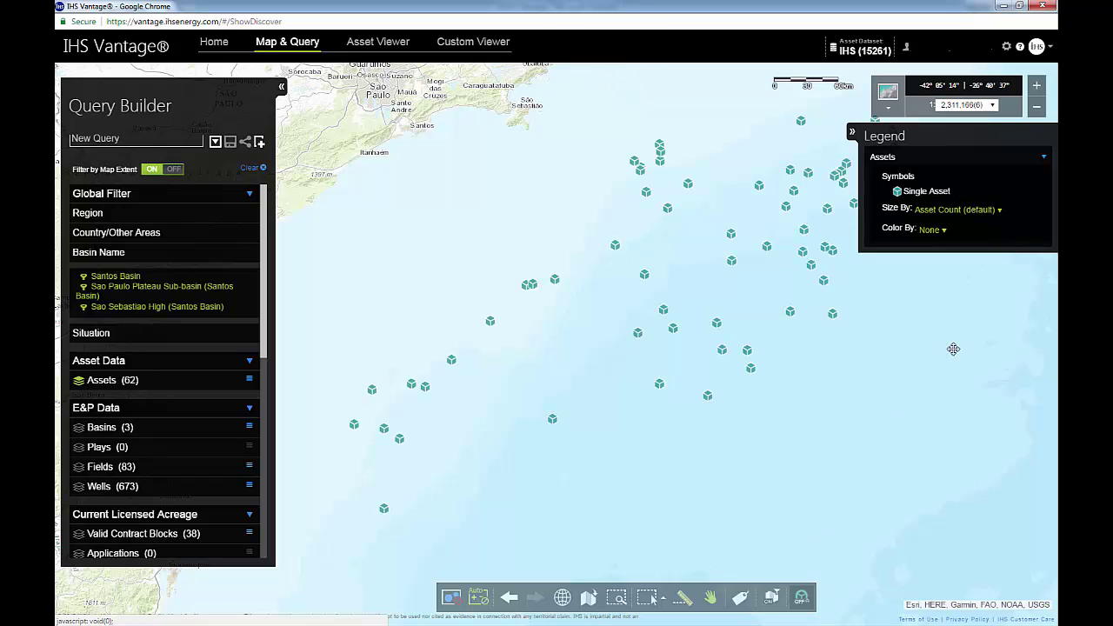
pyautogui.click(944, 231)
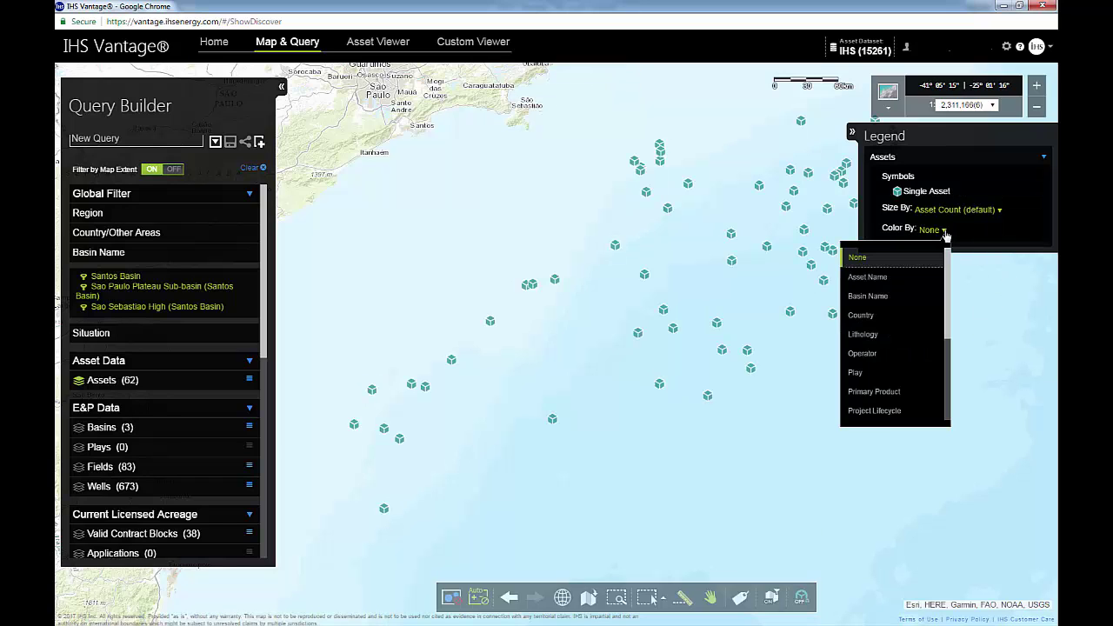
pyautogui.click(888, 411)
pyautogui.click(638, 332)
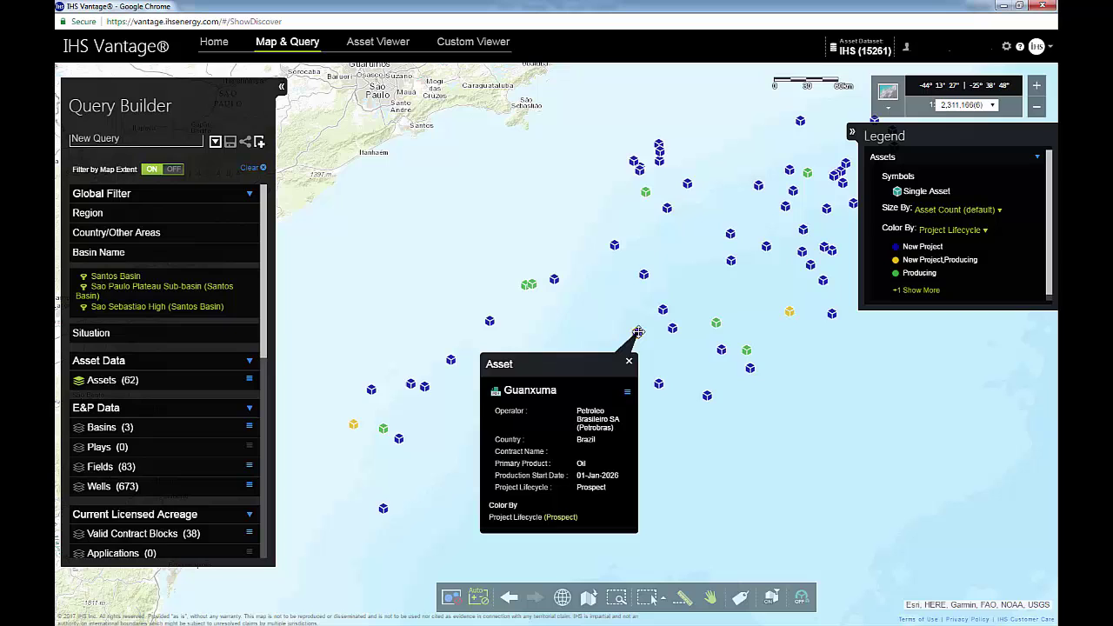
pyautogui.click(627, 393)
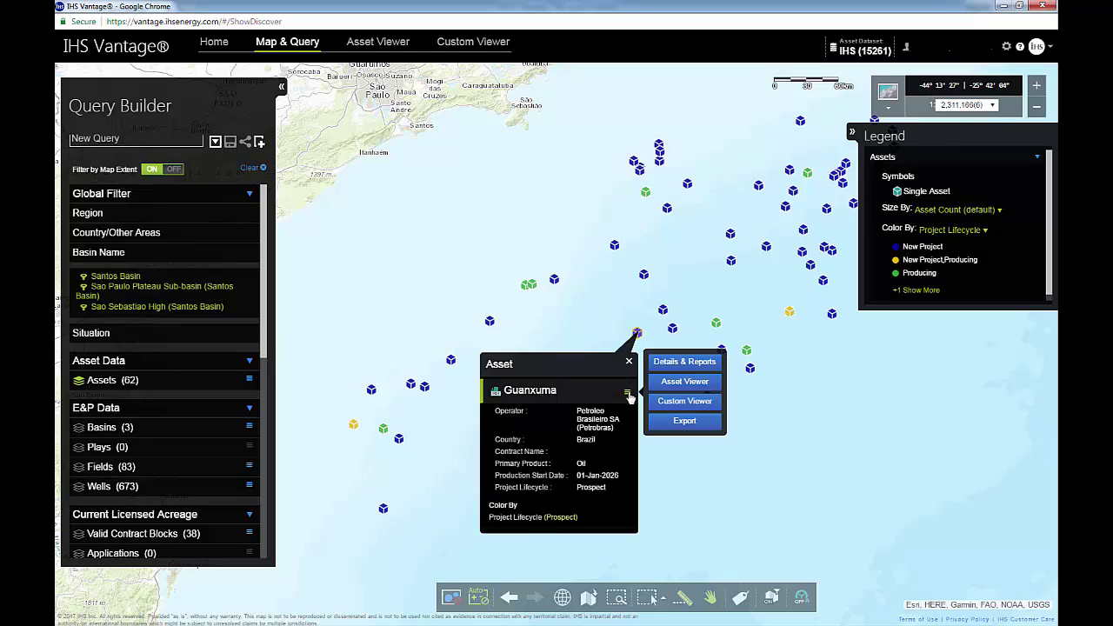
pyautogui.click(684, 382)
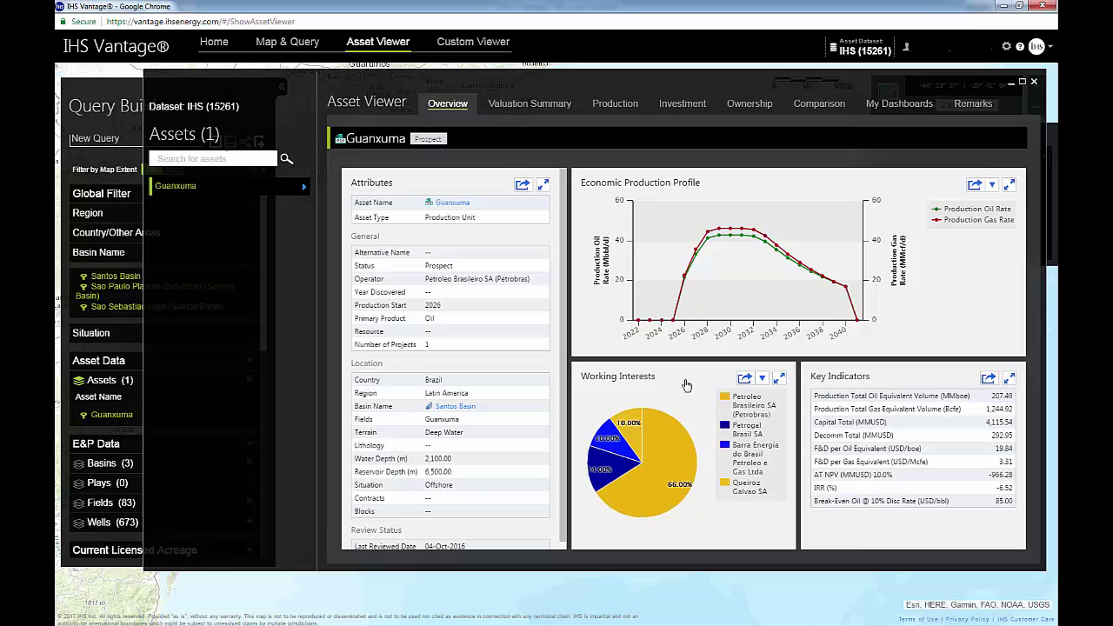
# Step: Review Guanxuma's Production, Investment and Valuation Summary tabs, then begin Export Asset Model
pyautogui.click(614, 103)
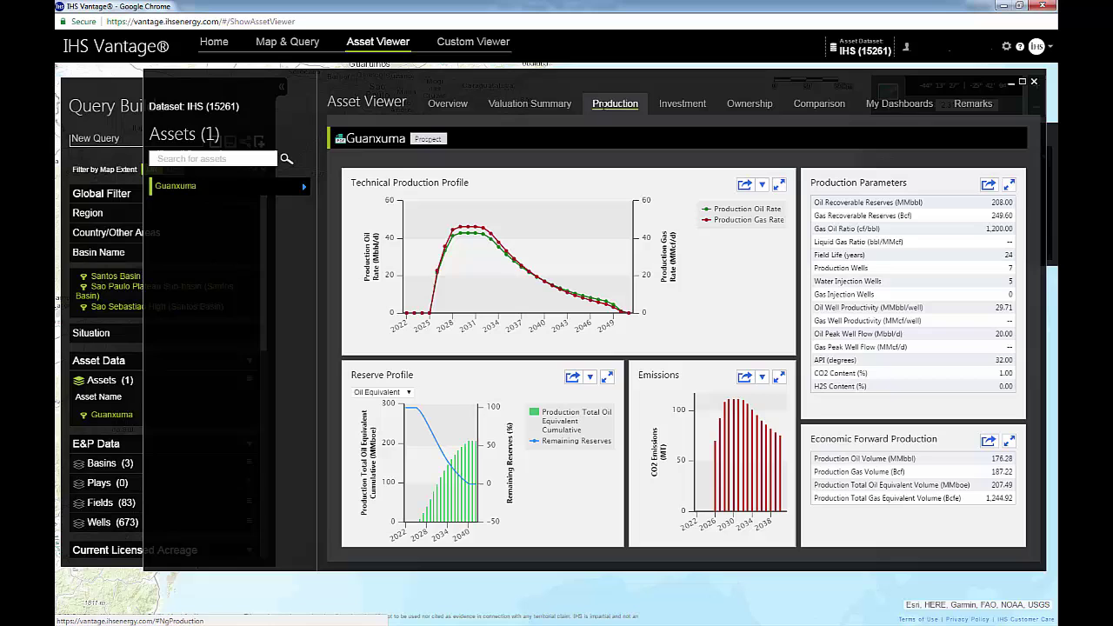
pyautogui.click(684, 105)
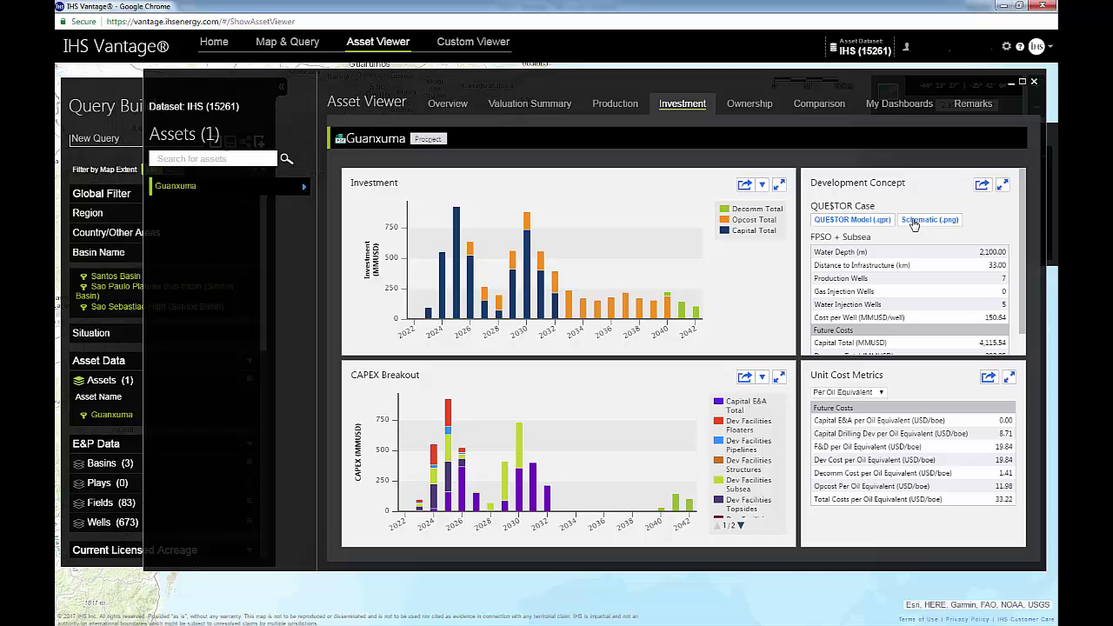
pyautogui.click(528, 104)
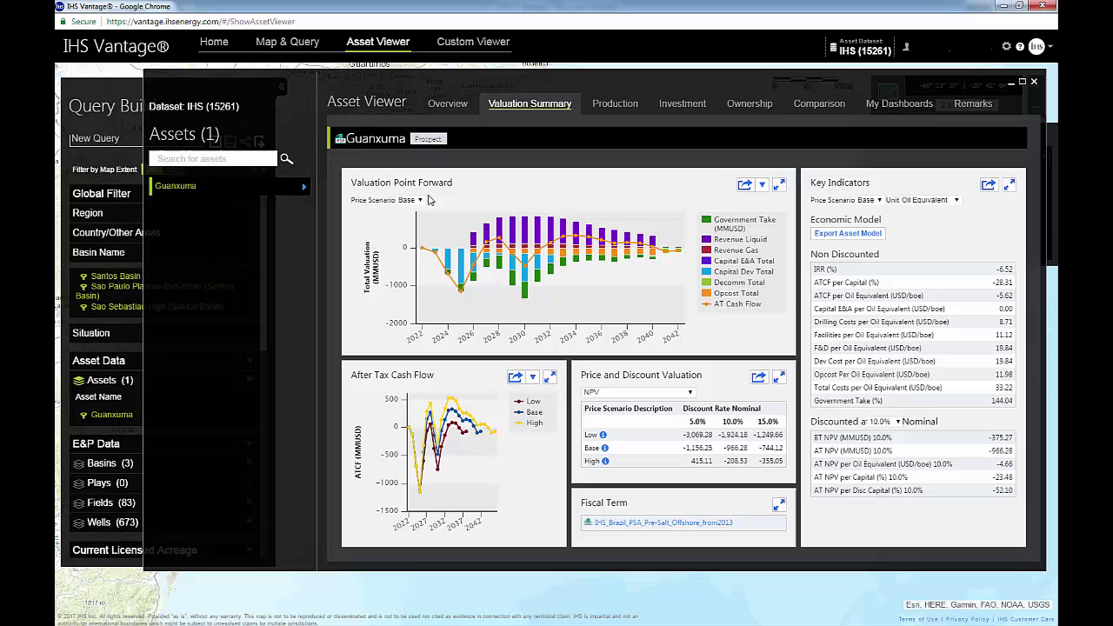
pyautogui.click(420, 201)
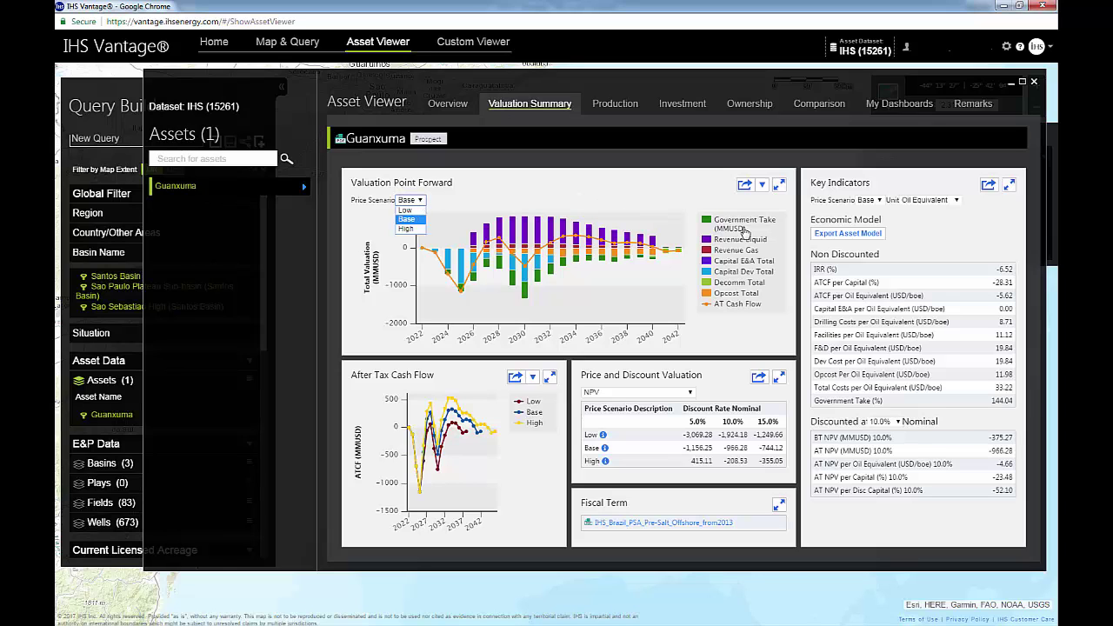
pyautogui.click(838, 233)
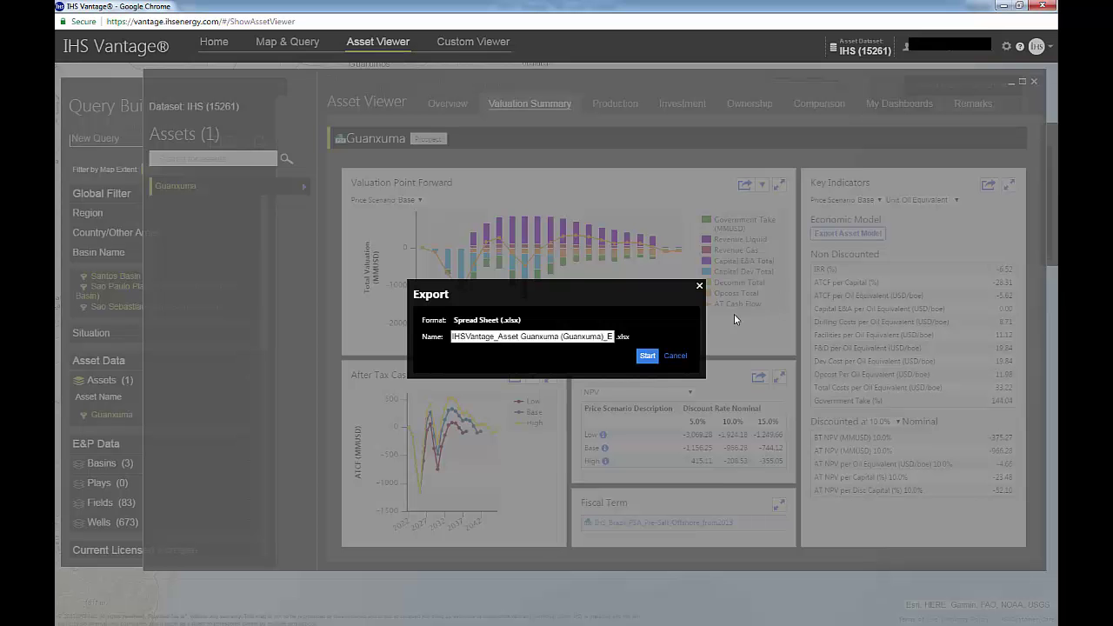
# Step: Export the Guanxuma economic model to Excel and view its InputData sheet
pyautogui.click(646, 357)
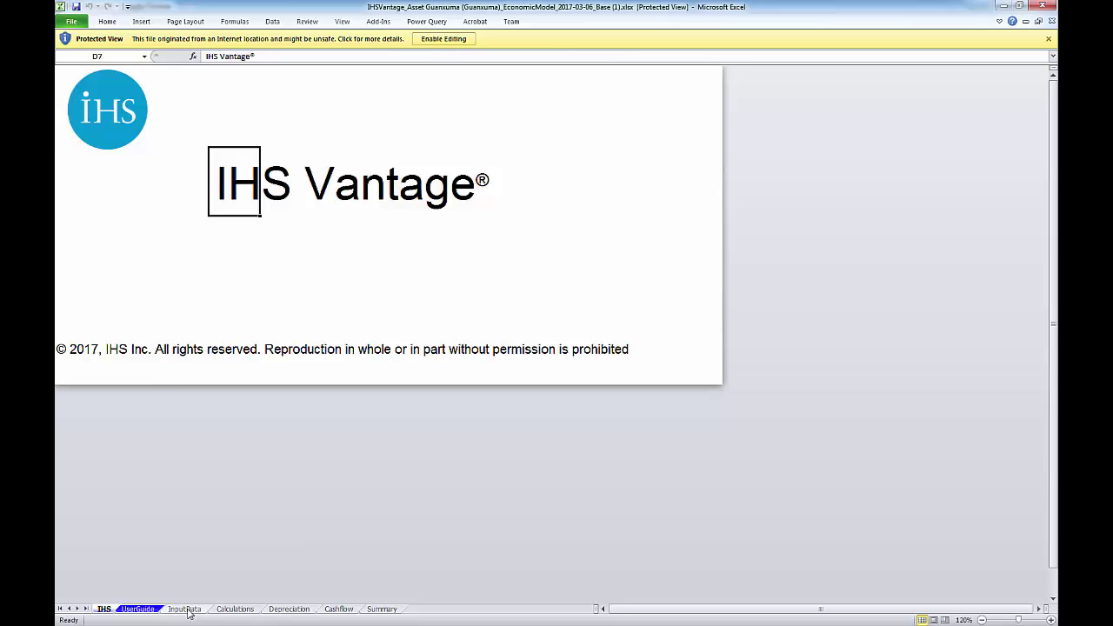
pyautogui.click(184, 609)
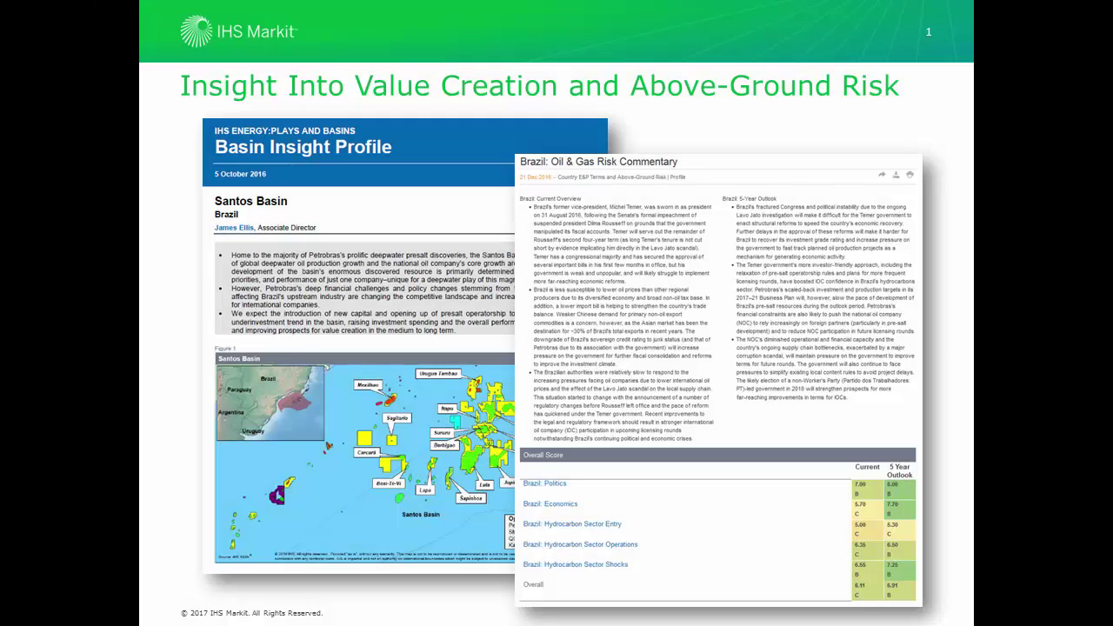